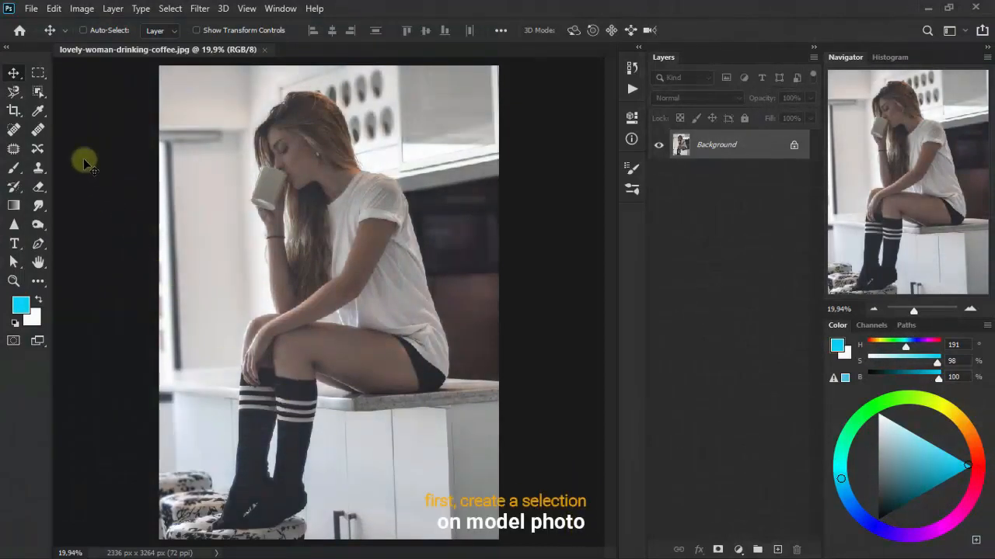
Step: Outline the seated woman with the Object Selection Tool in Lasso mode, and invert the selection to cover the background
left_click(39, 92)
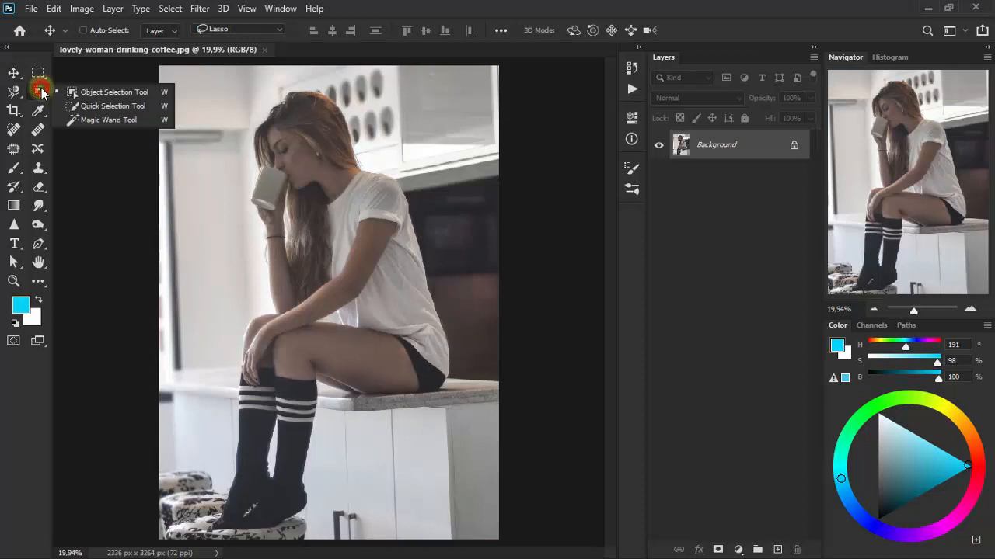
left_click(158, 93)
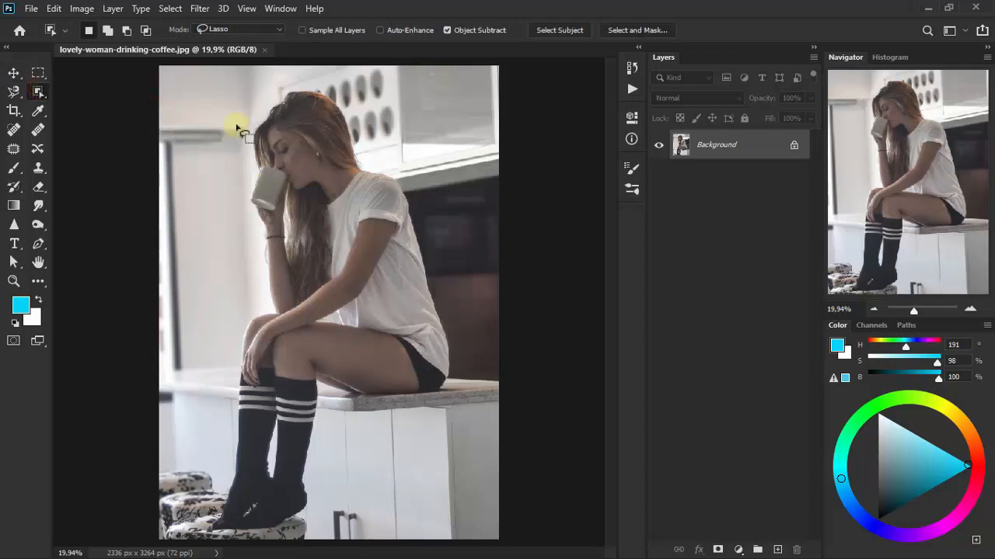
mouse_move(247, 137)
left_mouse_down()
mouse_move(259, 254)
mouse_move(206, 515)
mouse_move(243, 534)
mouse_move(307, 527)
mouse_move(338, 403)
mouse_move(397, 400)
mouse_move(463, 348)
mouse_move(427, 250)
mouse_move(321, 85)
mouse_move(248, 140)
left_mouse_up()
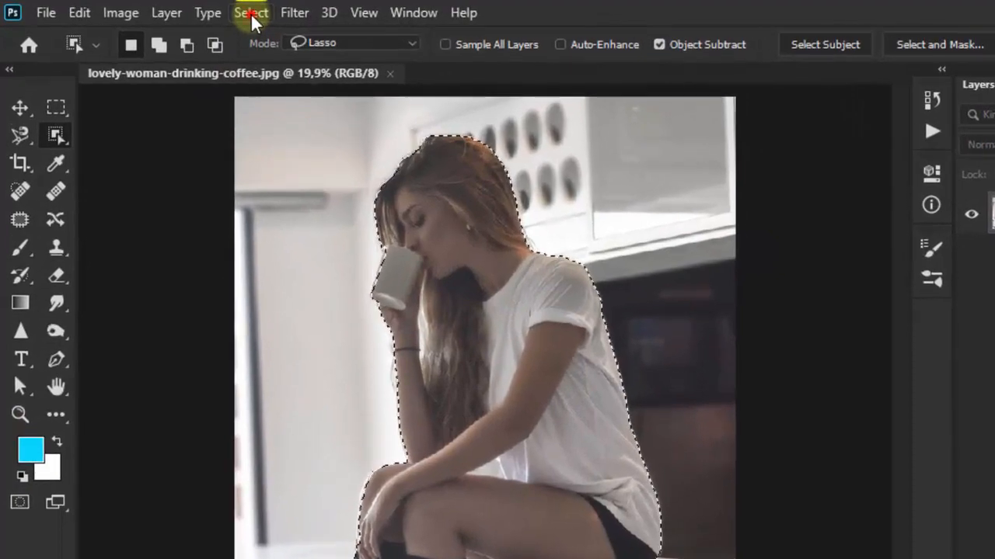
left_click(226, 11)
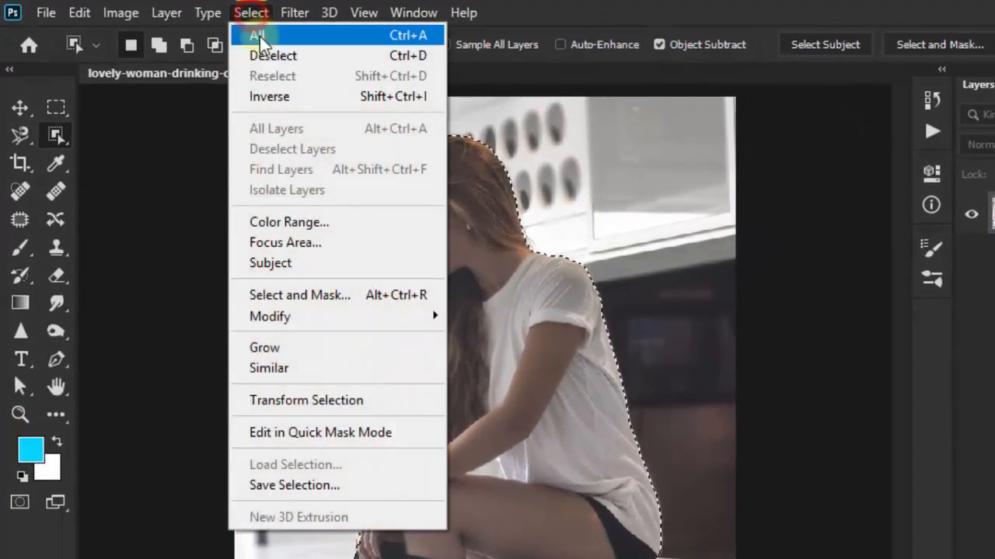
left_click(293, 98)
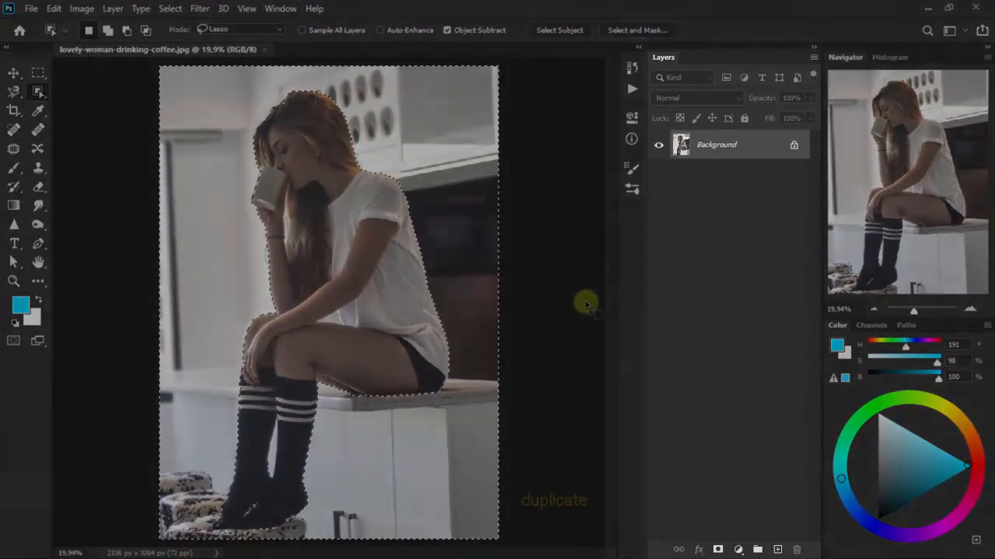
Step: Copy the selected background area to a new layer and convert that layer to a smart object
key("ctrl+j")
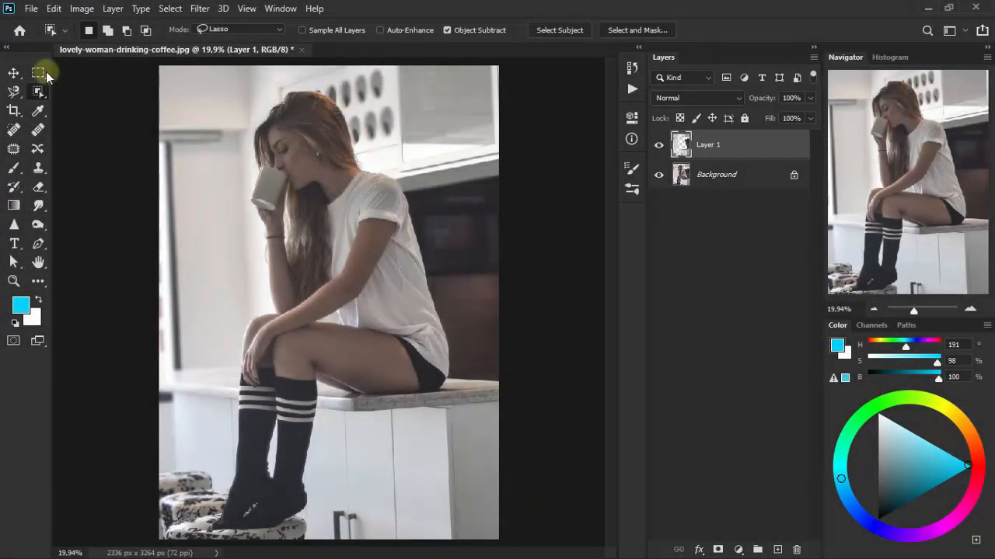
left_click(16, 72)
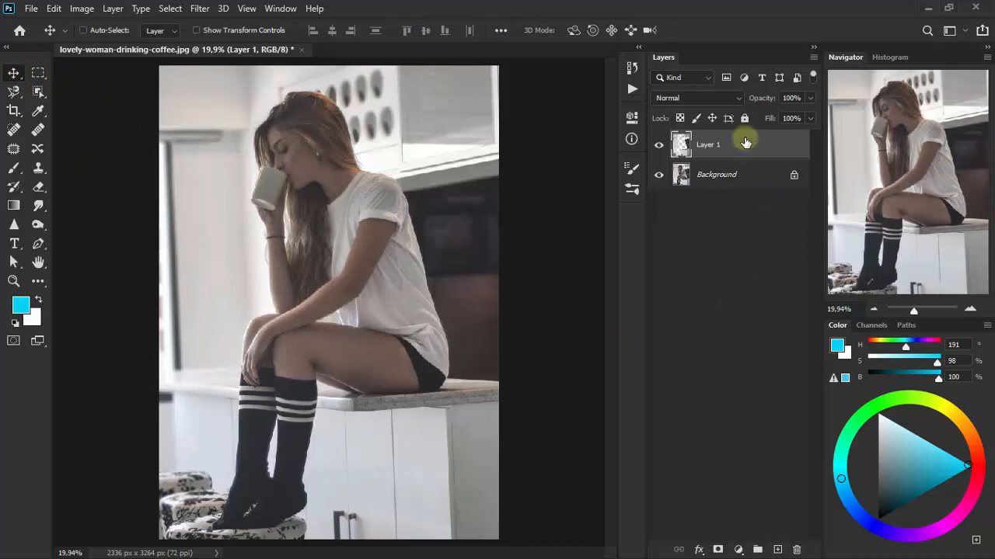
right_click(745, 142)
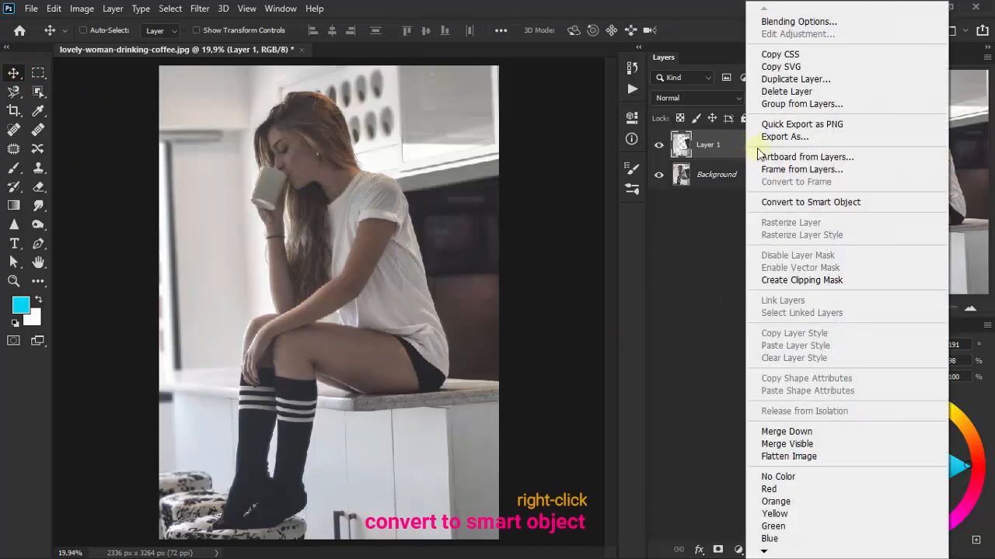
left_click(907, 205)
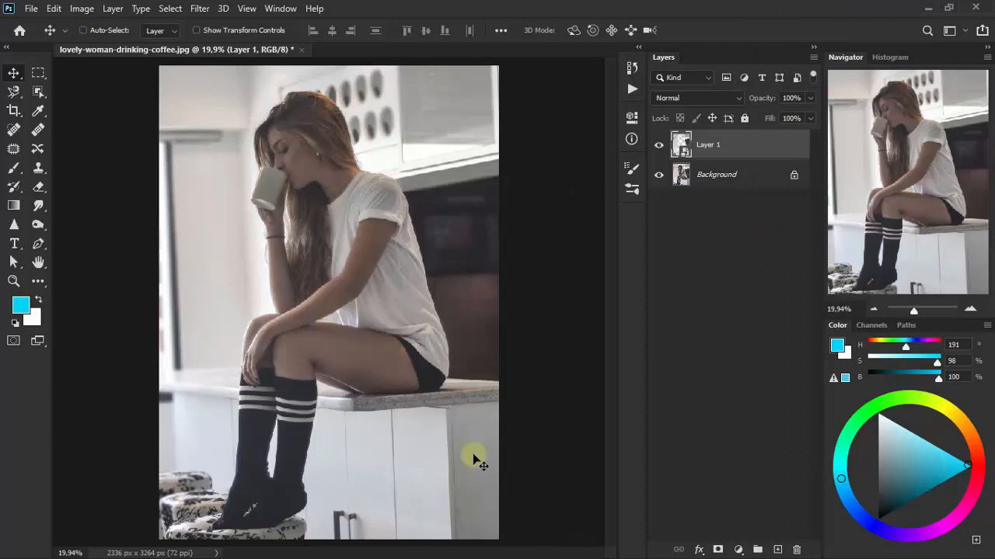
Step: Apply a Gaussian Blur with a radius of 41,5 pixels to Layer 1 and collapse its smart filter list
left_click(200, 9)
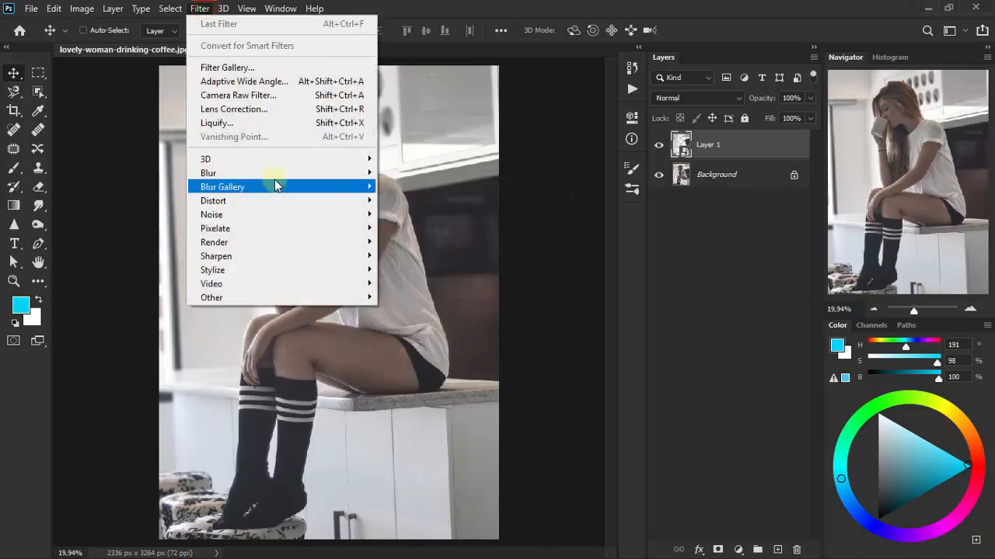
mouse_move(287, 172)
left_click(414, 227)
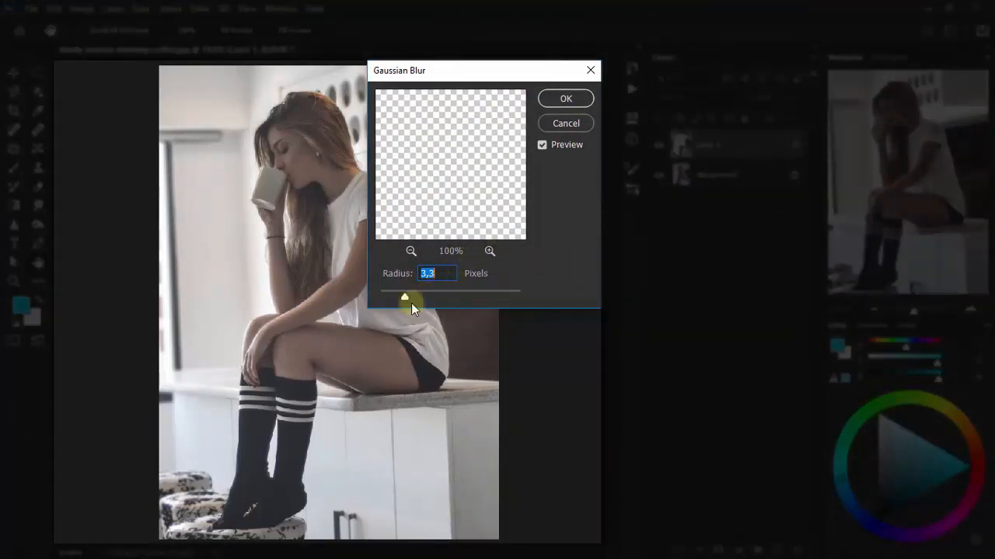
left_click(451, 275)
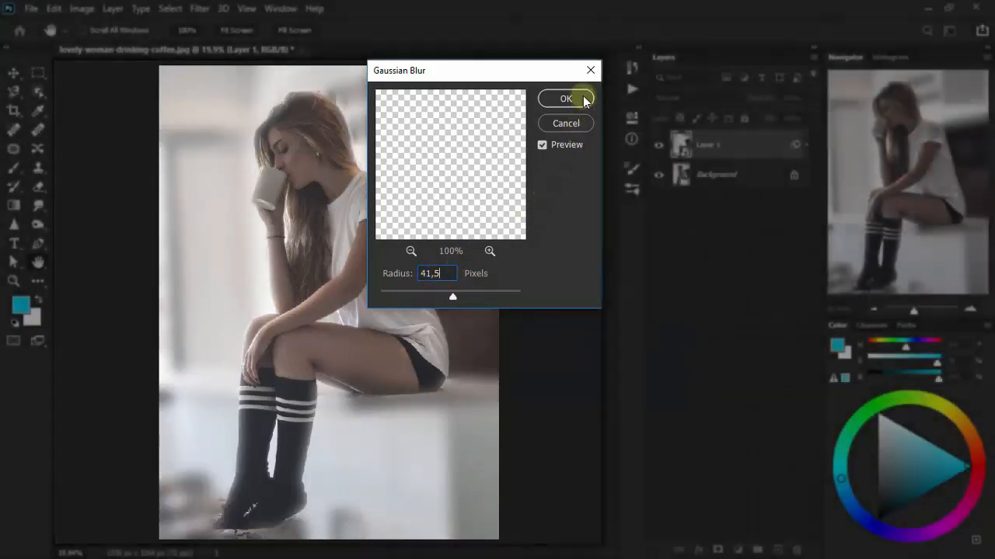
left_click(584, 99)
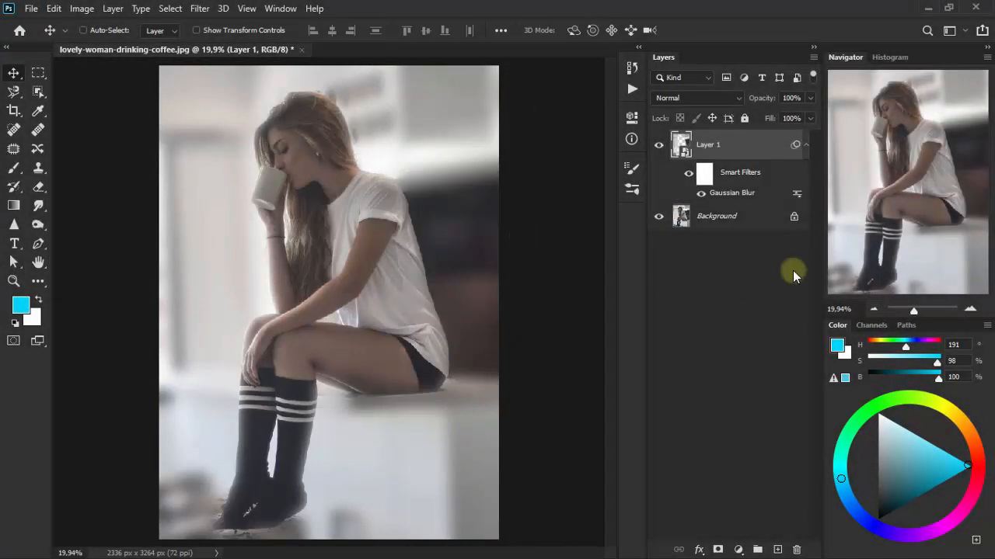
left_click(806, 153)
Step: Set Layer 1's blending mode to Multiply and compare the image with the layer hidden and shown
left_click(668, 98)
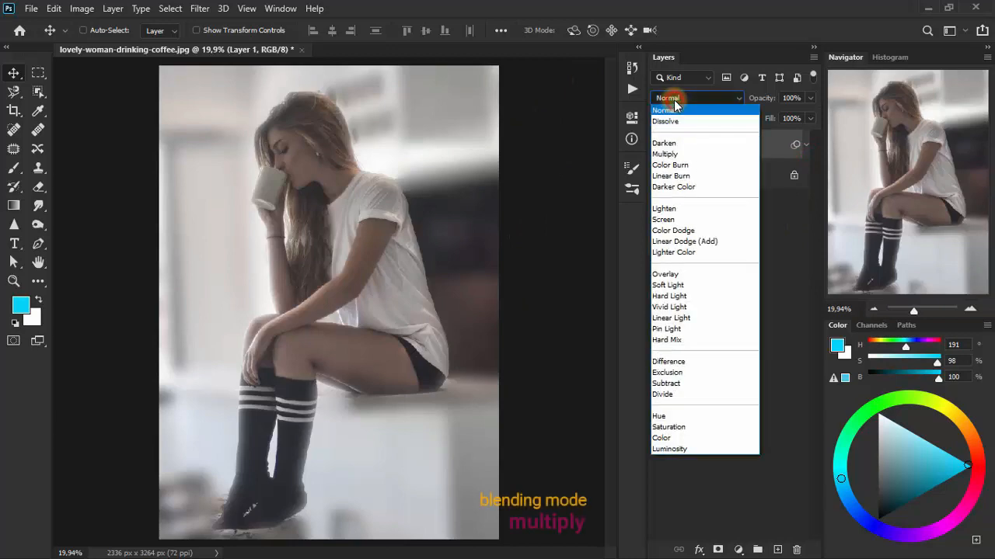
left_click(676, 155)
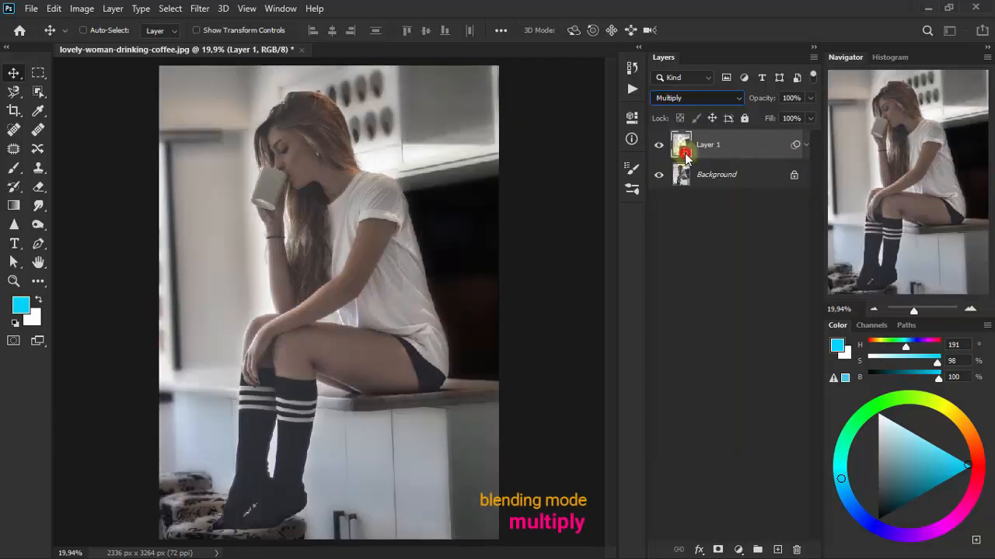
left_click(659, 149)
left_click(658, 149)
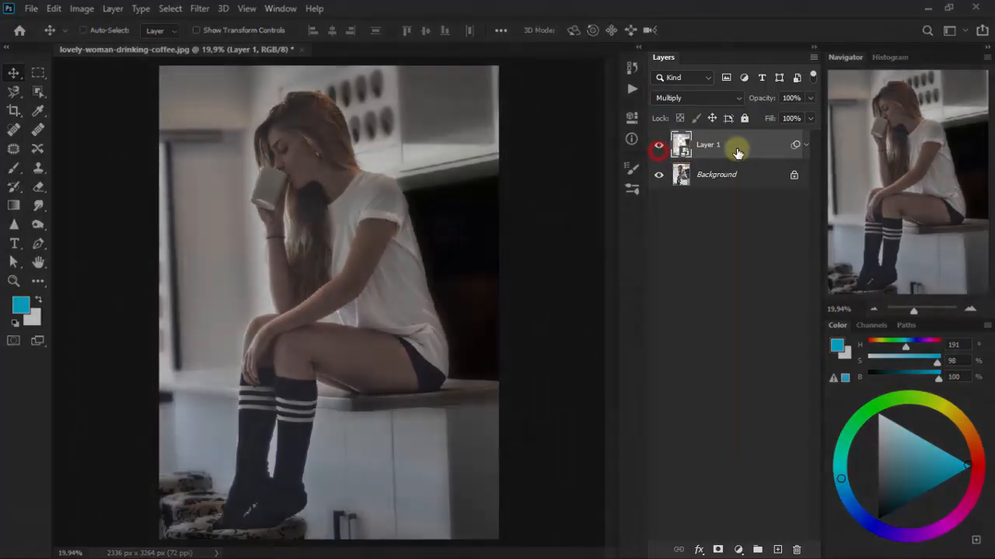
Step: Duplicate Layer 1 and set the copy's blending mode to Normal, checking the effect of the original layer's visibility
key("ctrl+j")
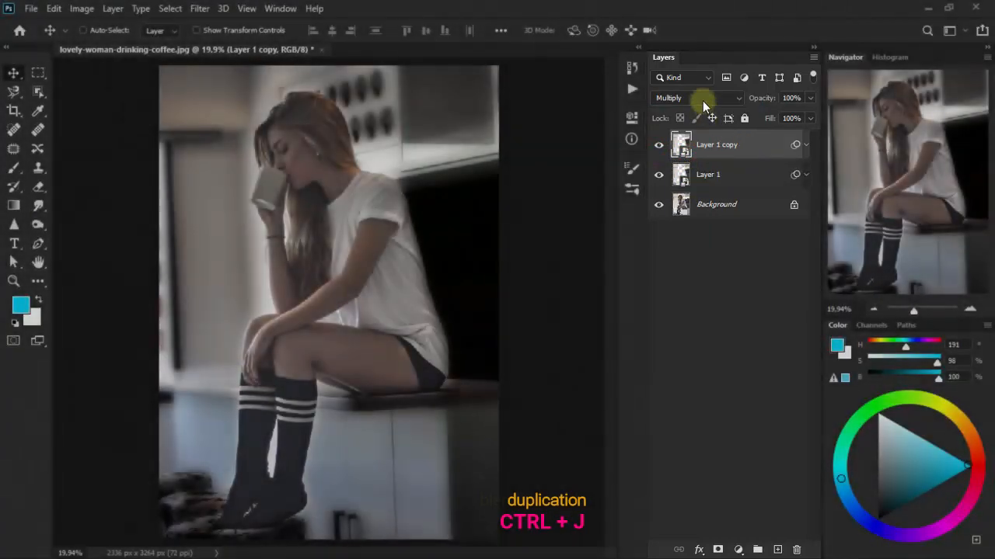
left_click(699, 98)
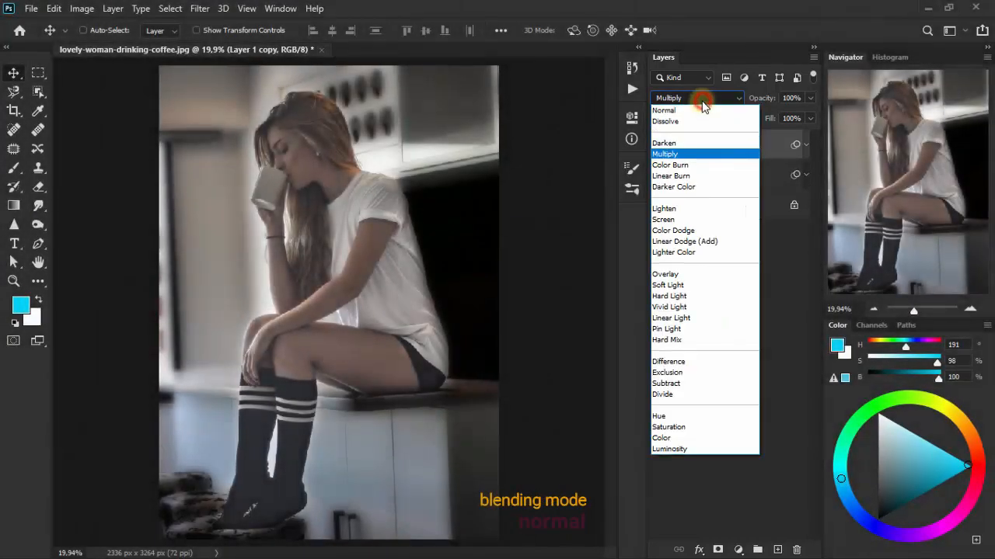
left_click(698, 115)
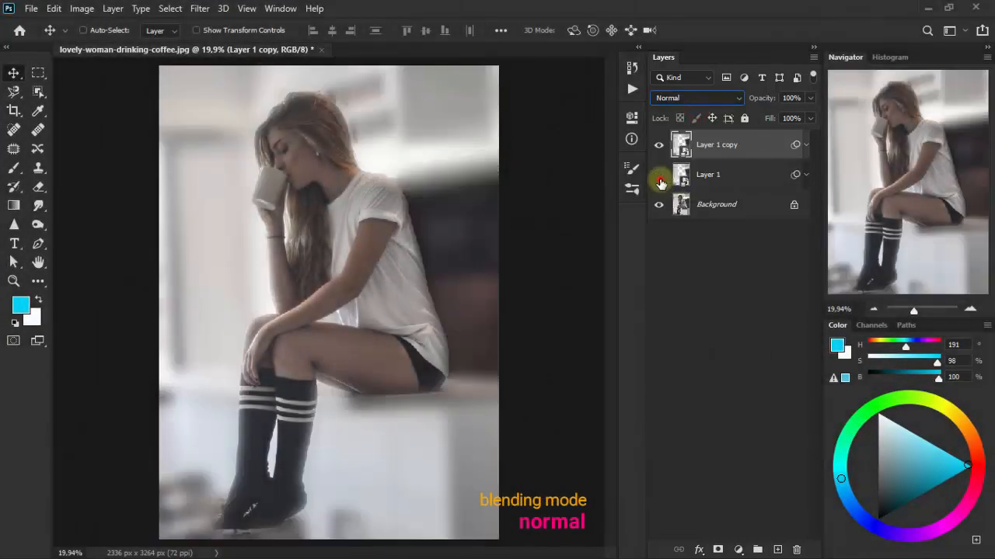
left_click(659, 178)
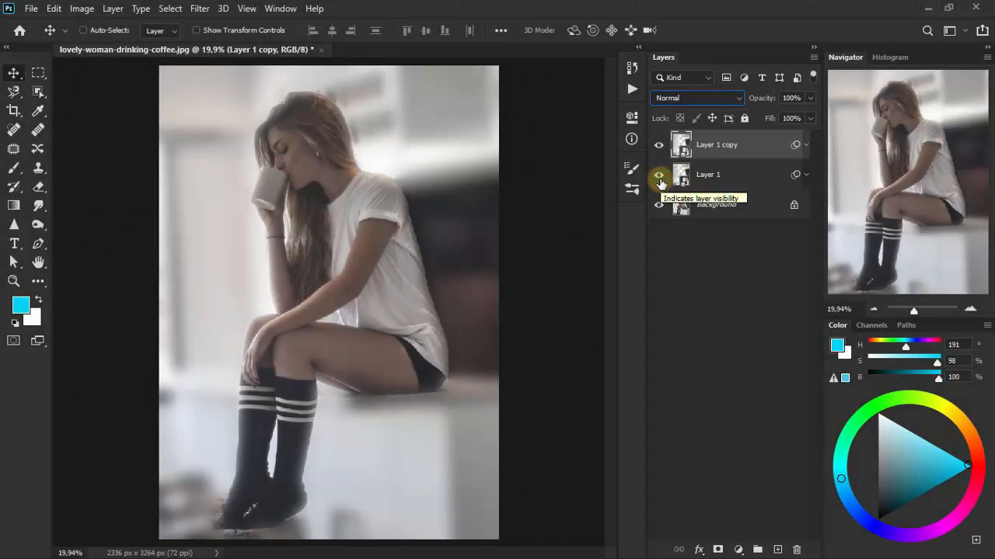
Step: Add a Photo Filter adjustment layer above the blurred layers using the Underwater filter at 86% density
left_click(738, 549)
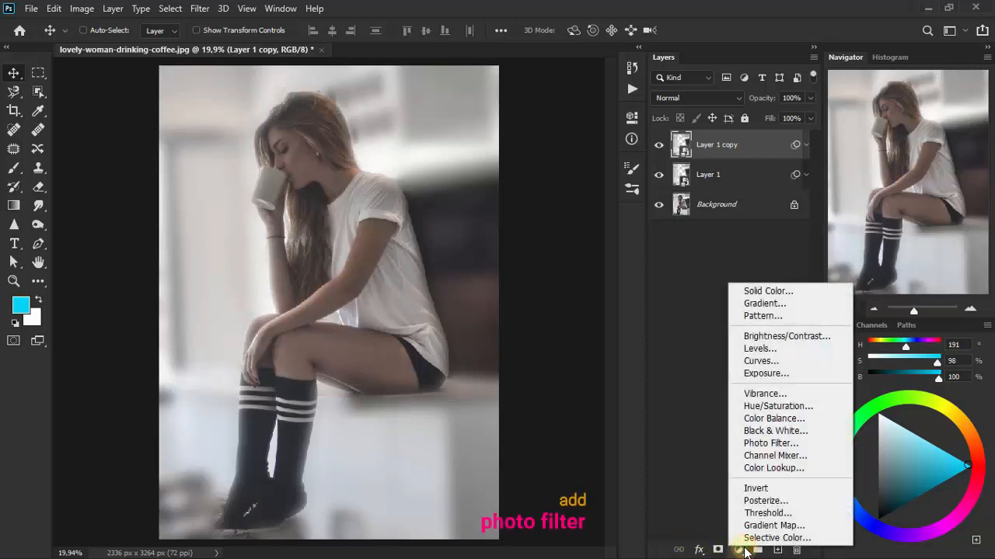
left_click(777, 443)
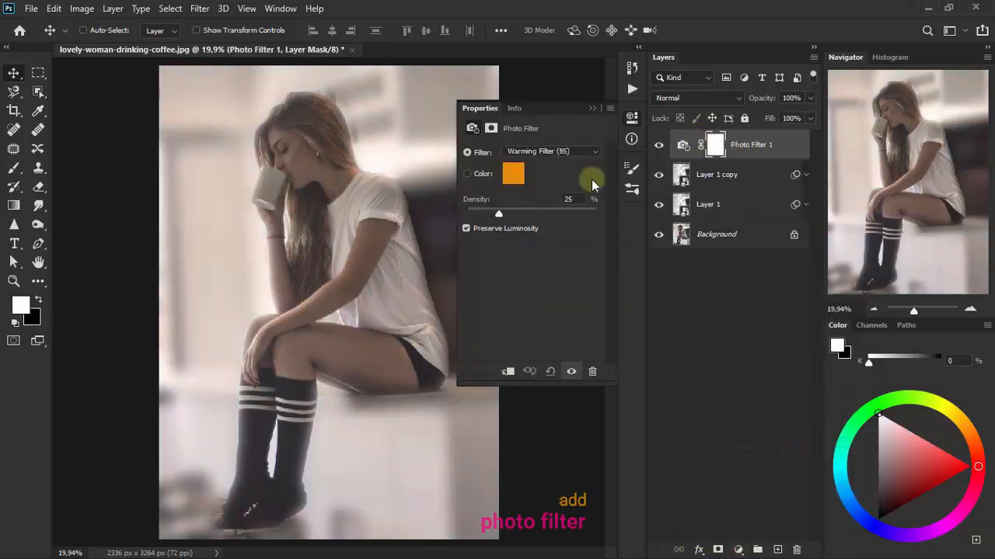
left_click(568, 154)
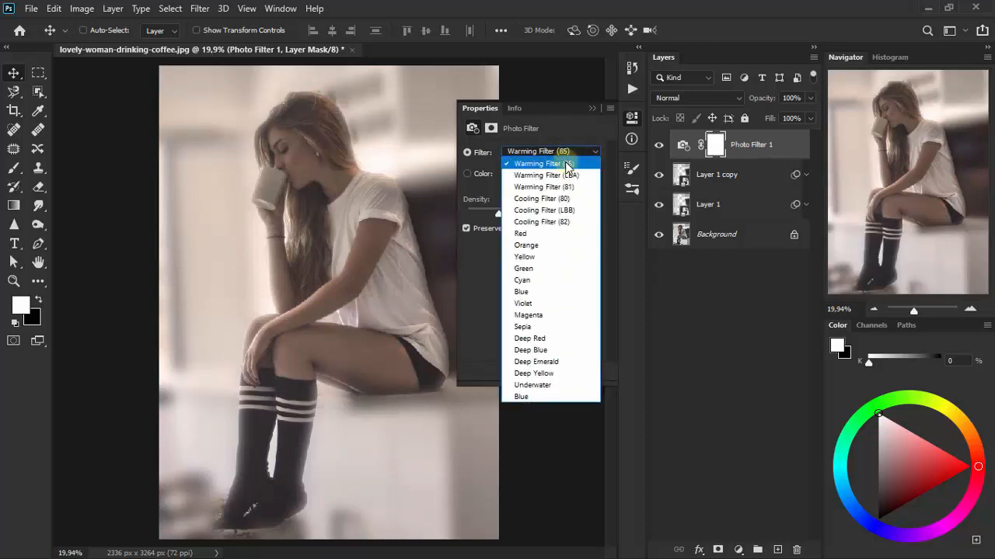
left_click(568, 384)
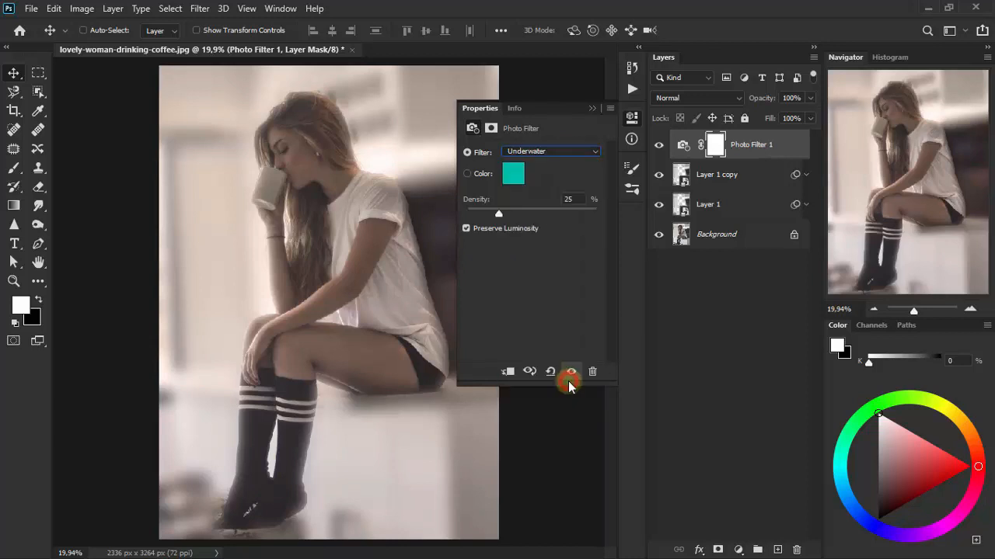
left_click(571, 199)
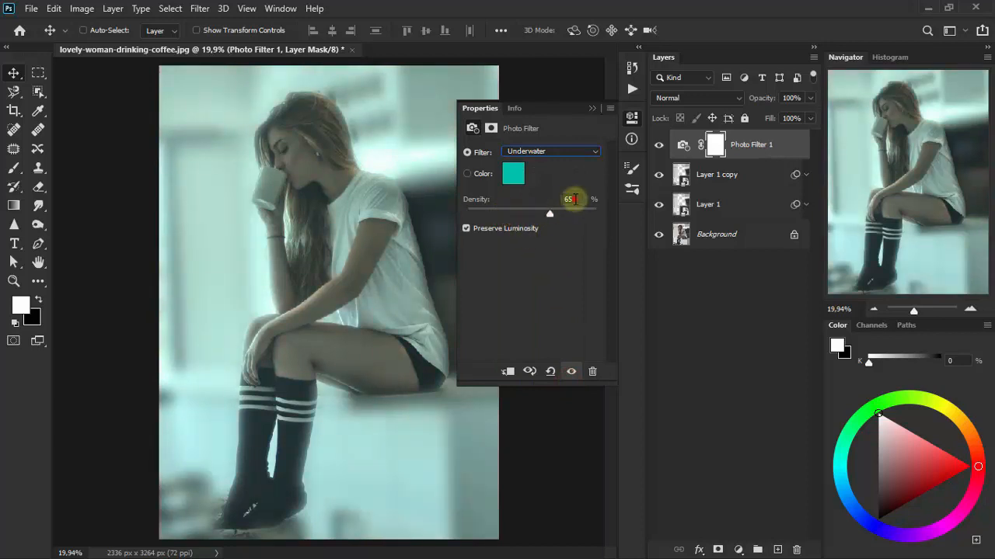
type("86")
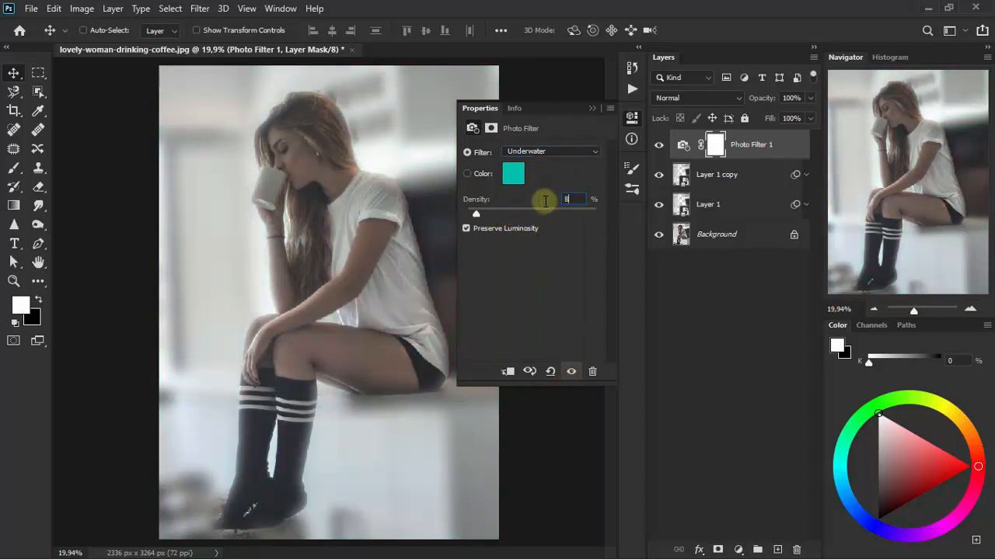
left_click(592, 110)
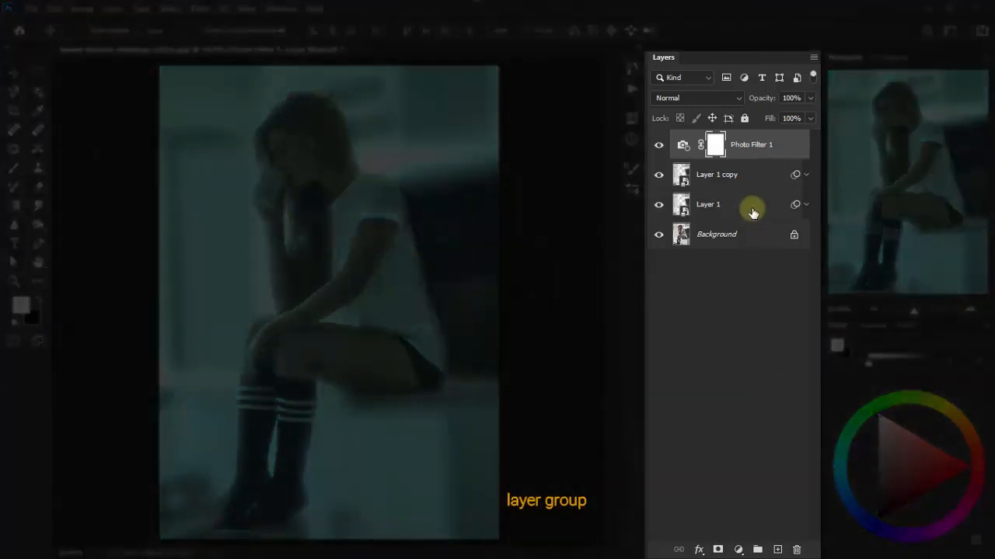
Step: Group Photo Filter 1, Layer 1 copy and Layer 1, and name the group "blur effects"
left_click(752, 210, "shift")
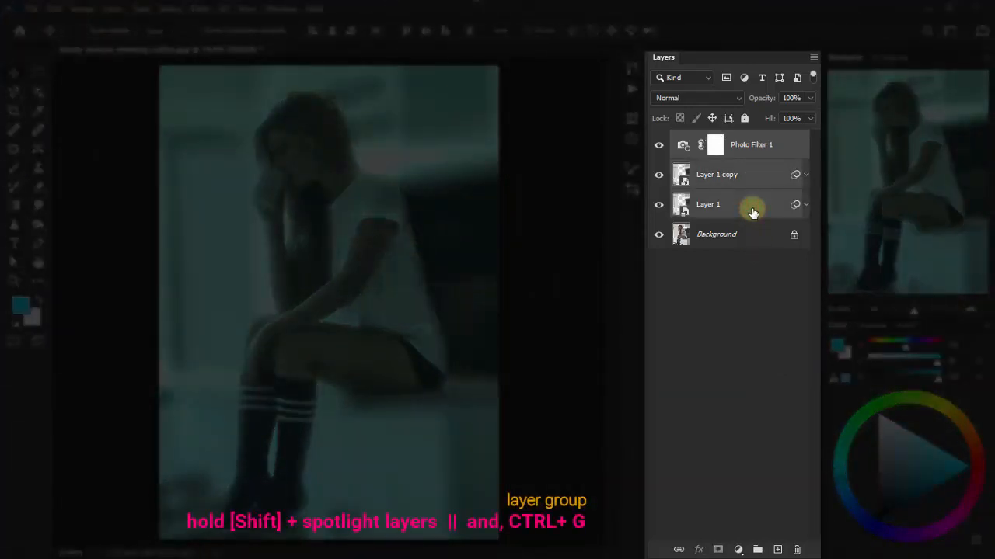
key("ctrl+g")
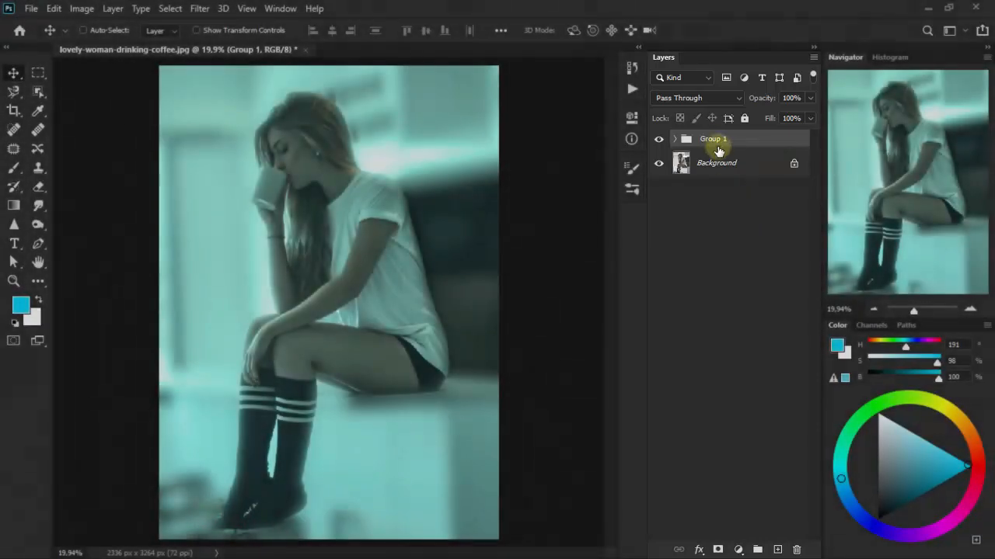
double_click(713, 138)
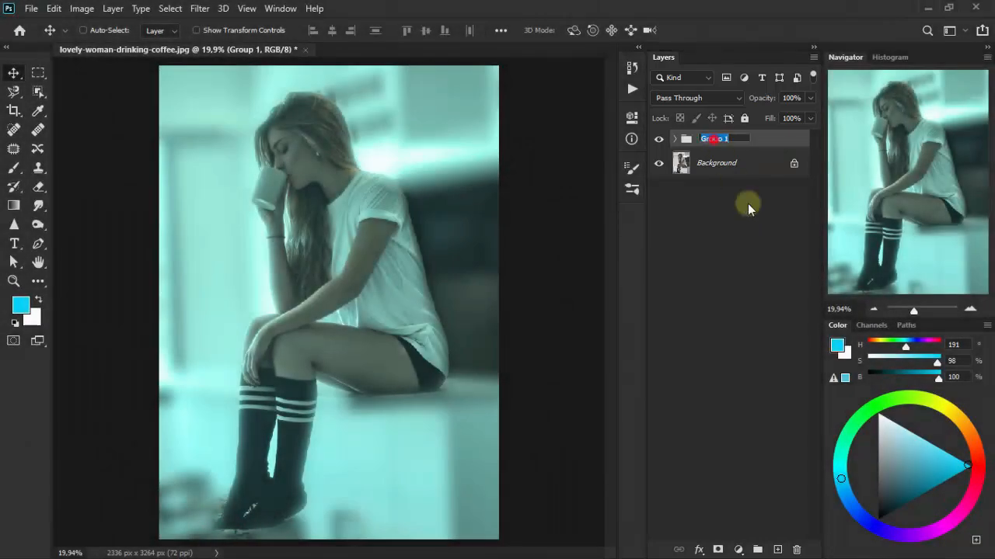
type("blur effects")
key("Return")
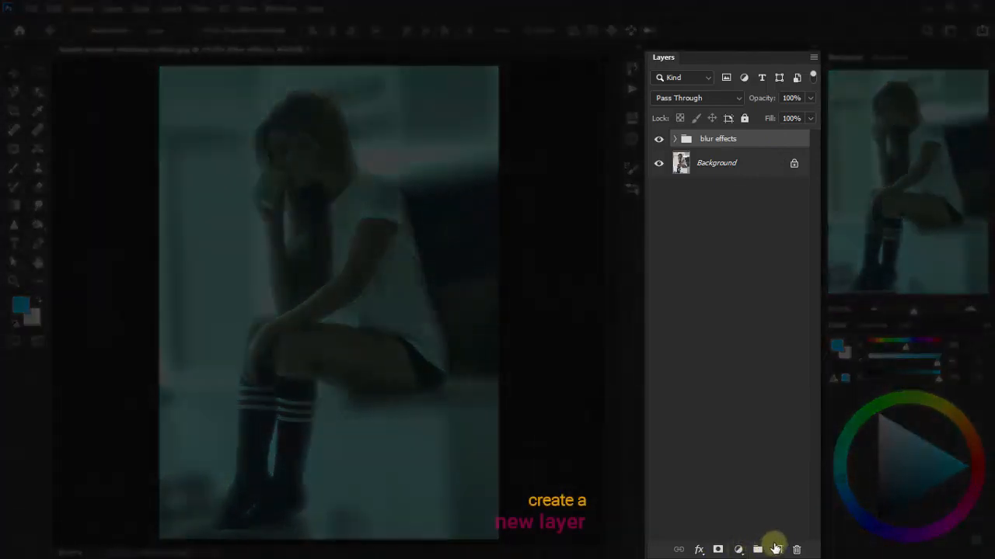
Step: Create a new empty layer above the blur effects group and set the foreground color to 06d3ff
left_click(778, 550)
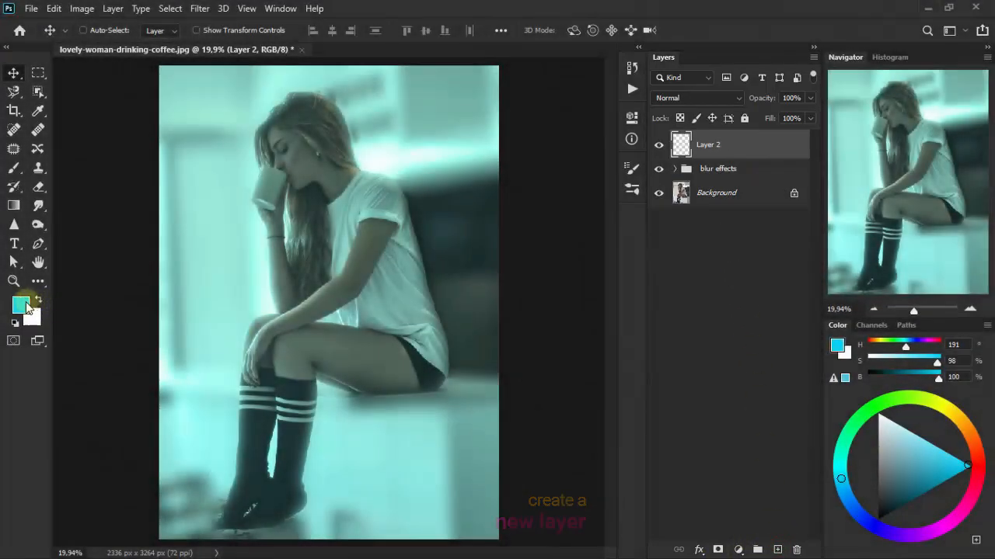
left_click(837, 346)
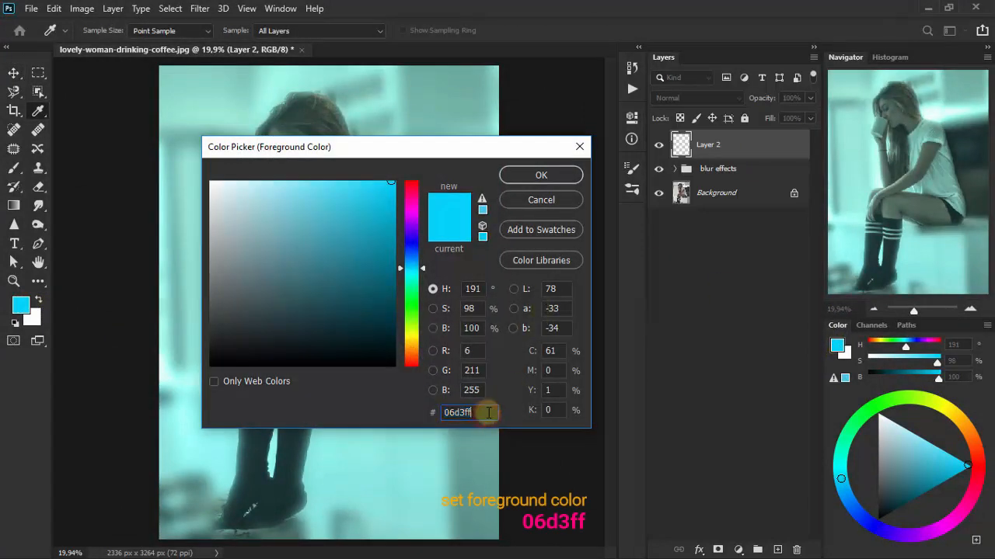
left_click(566, 176)
key("v")
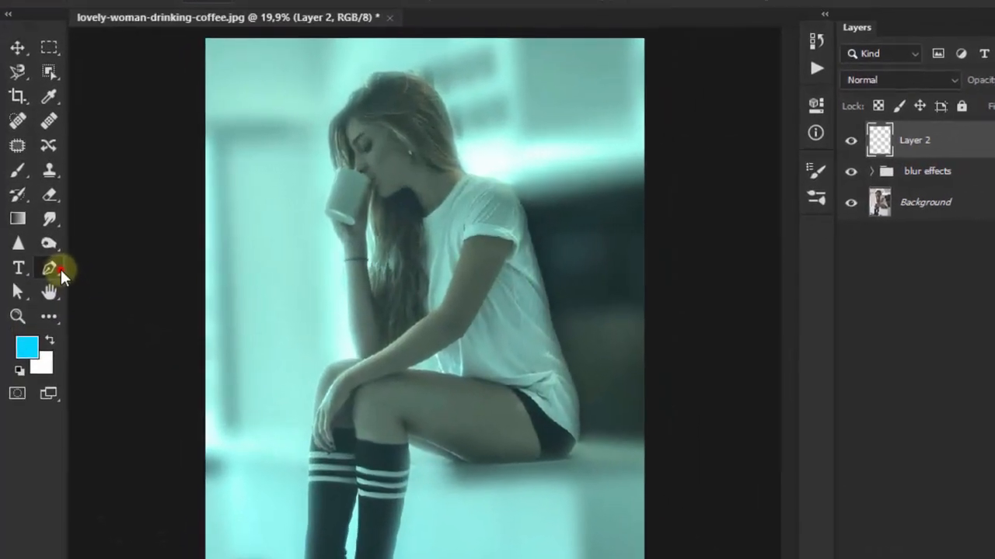
Step: Trace a closed Pen tool path around the top stripe of the sock on the image's left side
right_click(40, 244)
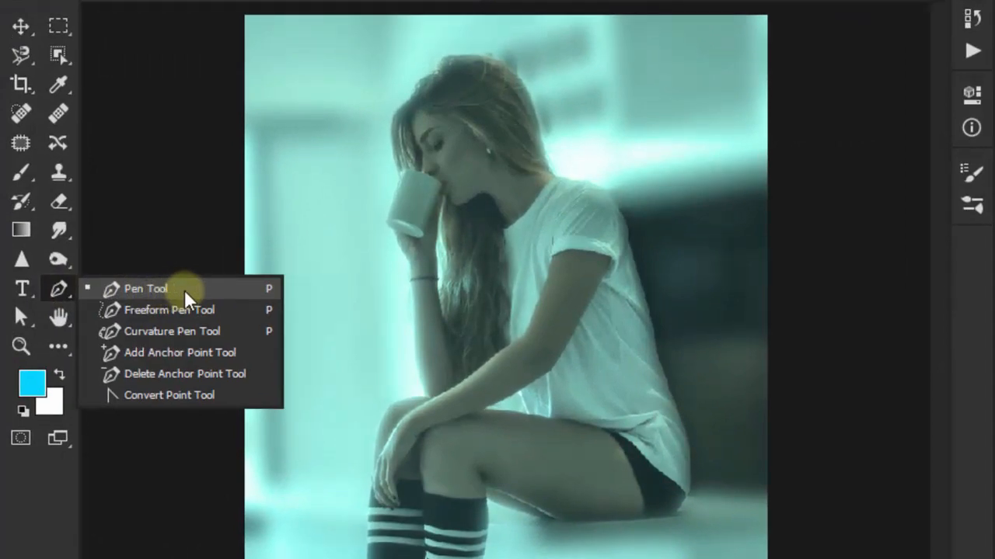
left_click(183, 289)
left_click(21, 346)
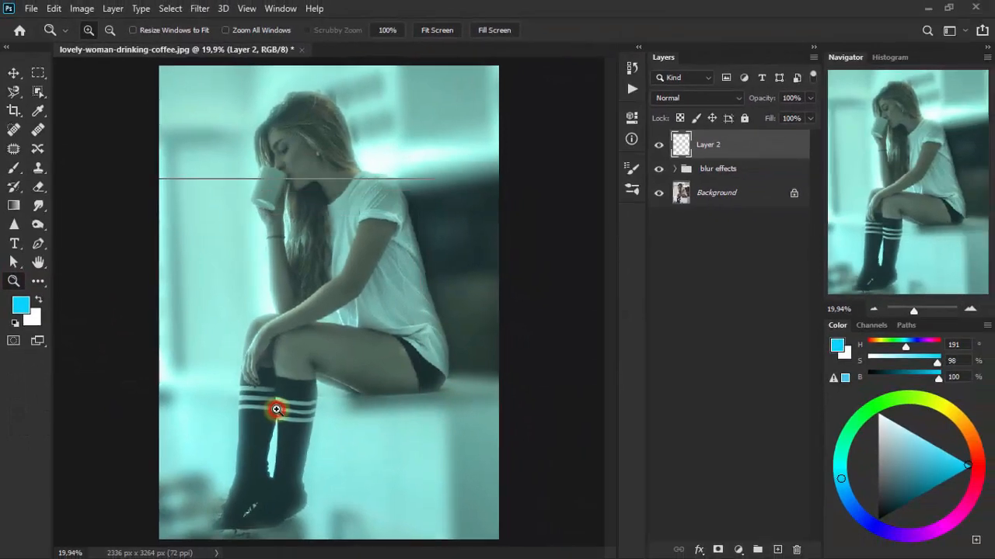
left_click(330, 458)
left_click(330, 458)
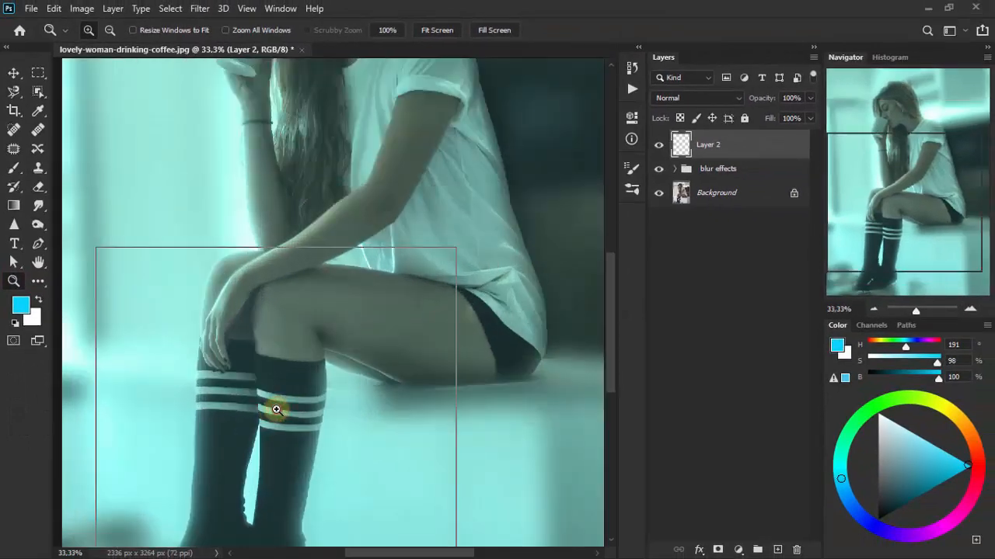
left_click(276, 409)
left_click_drag(609, 380, 610, 393)
left_click_drag(426, 553, 435, 552)
left_click_drag(609, 385, 611, 373)
left_click(38, 244)
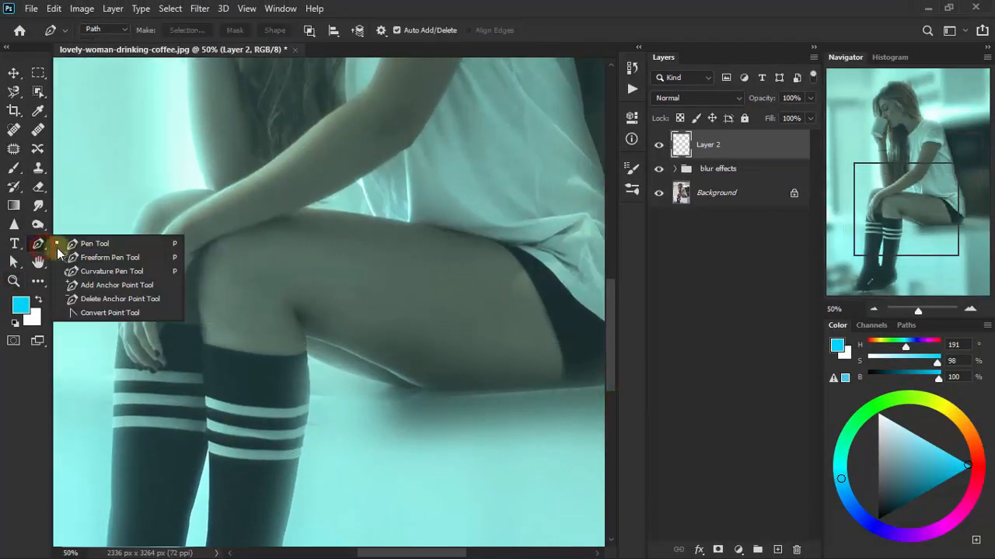
left_click(128, 249)
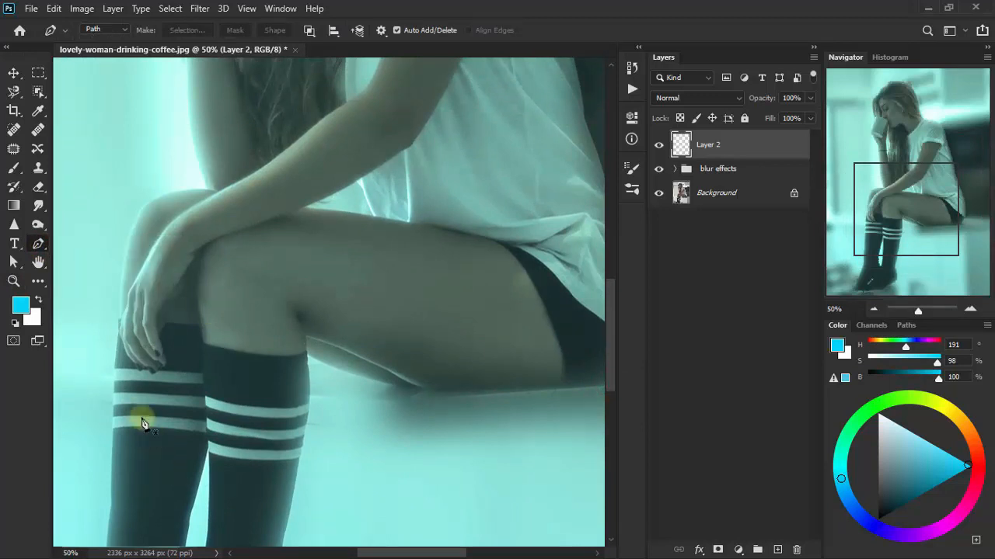
left_click(115, 382)
left_click(136, 382)
left_click(150, 382)
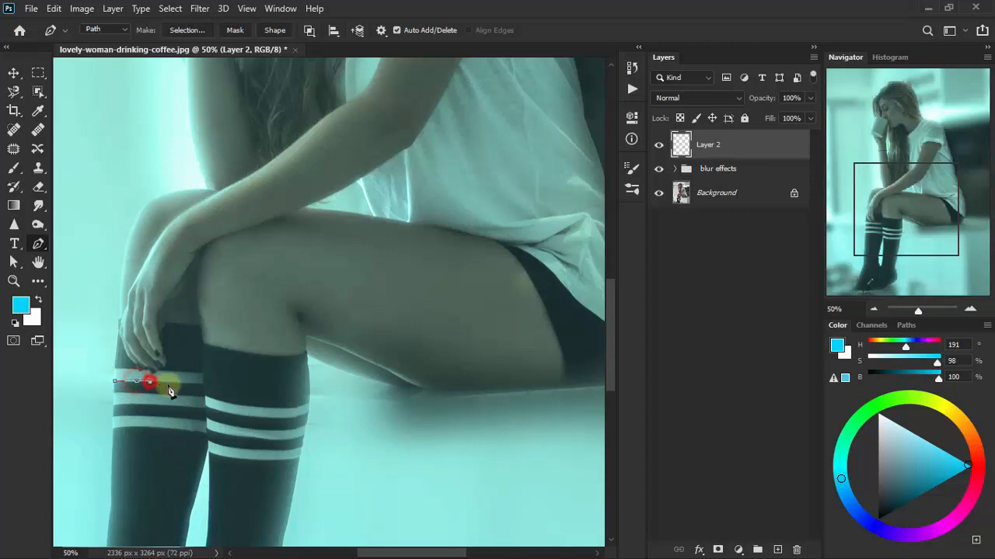
left_click(172, 382)
left_click(186, 382)
left_click(198, 381)
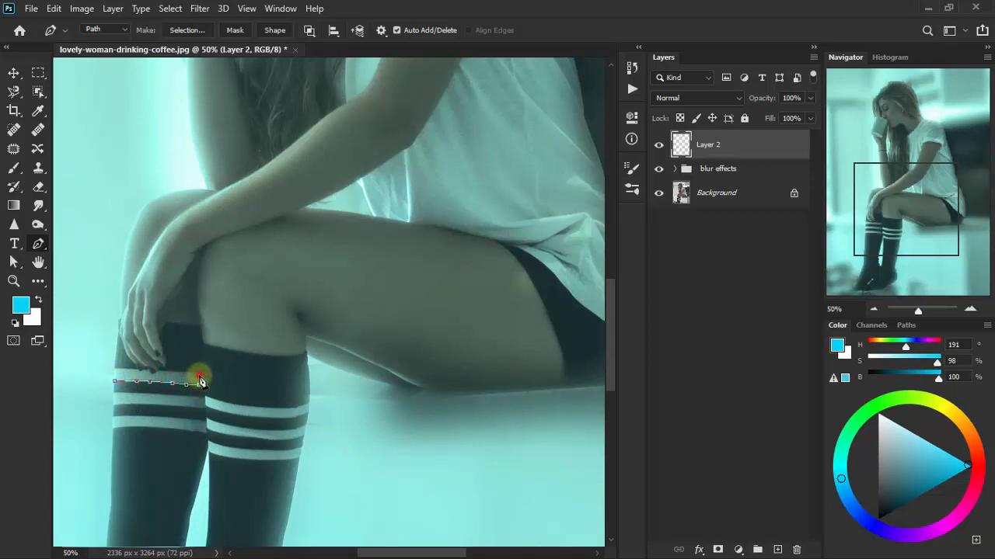
left_click(179, 376)
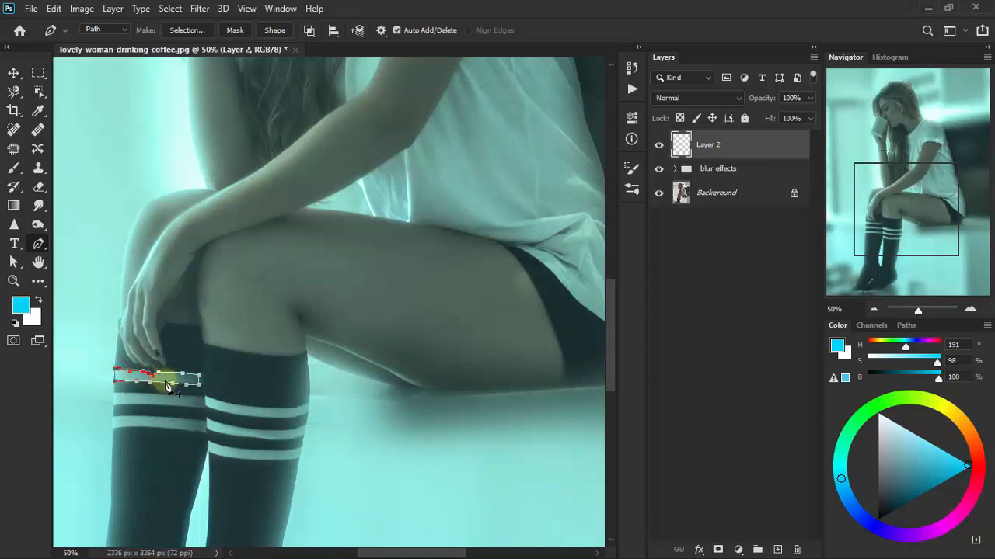
Step: Convert the top stripe's path into a selection, fill it with the cyan foreground color on Layer 2, and deselect
right_click(165, 382)
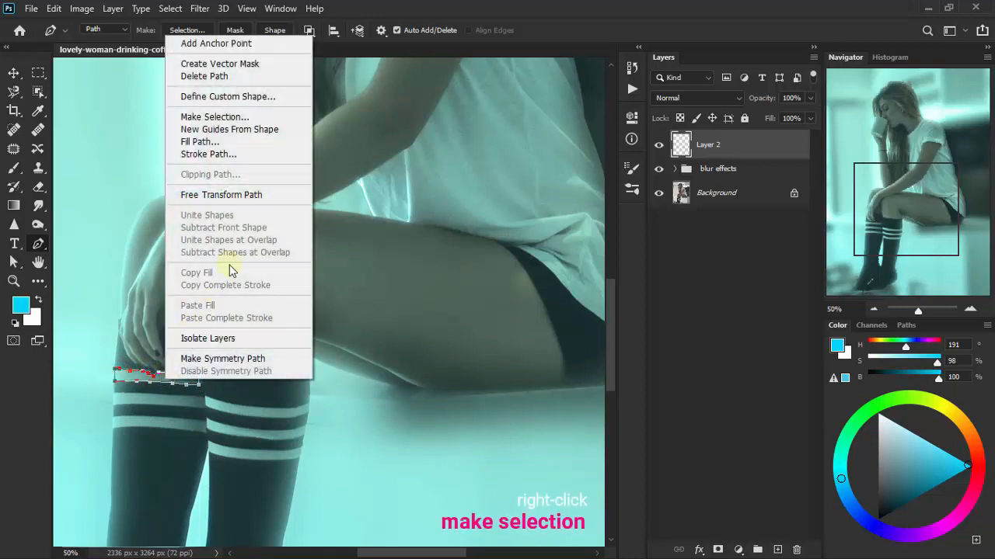
left_click(214, 117)
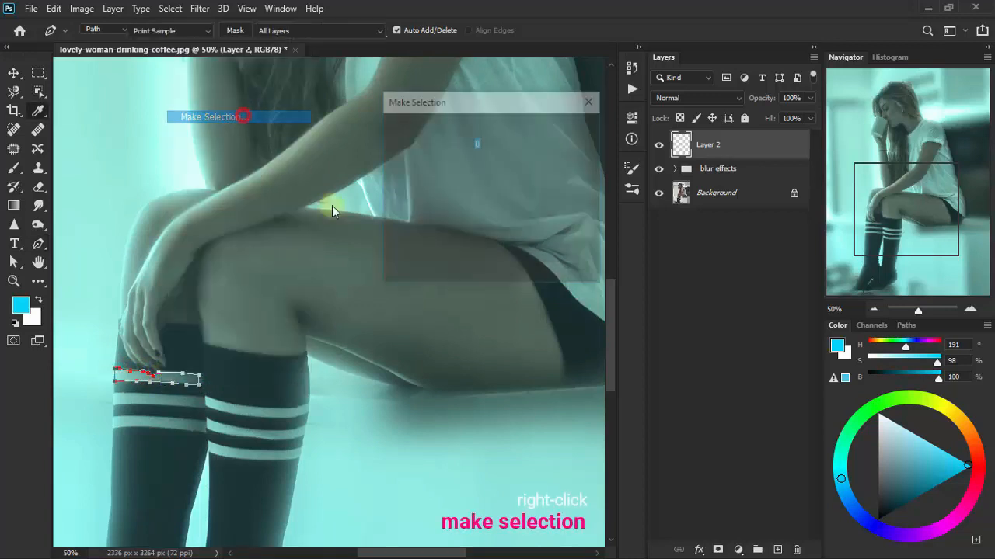
left_click(569, 133)
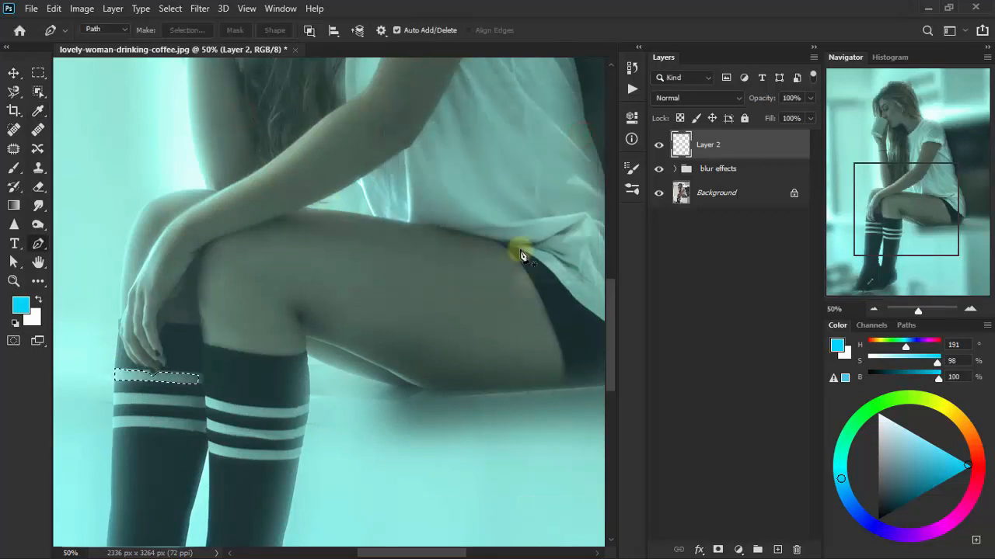
key("alt+Delete")
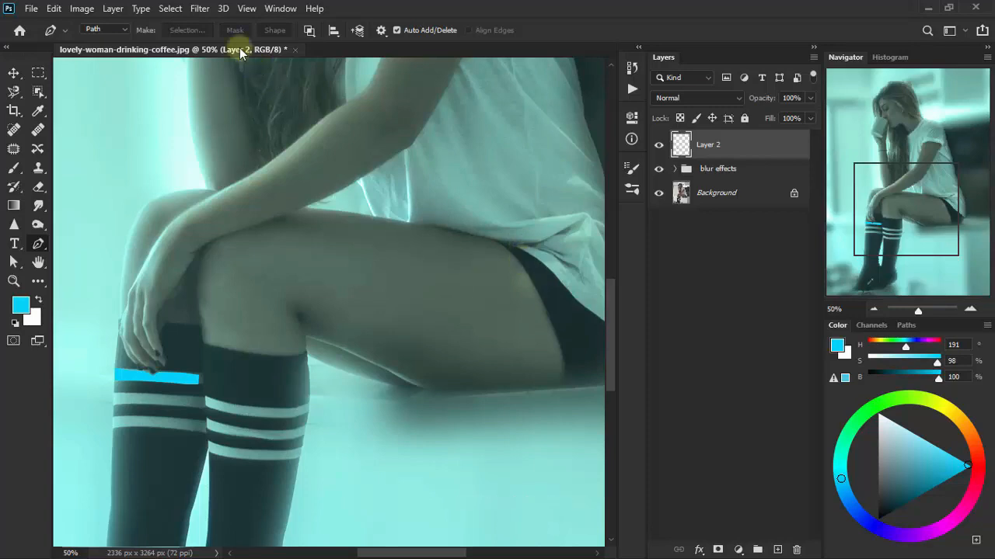
Step: Apply a Gaussian Blur with a radius of 4,7 pixels to the cyan top stripe on Layer 2
left_click(200, 9)
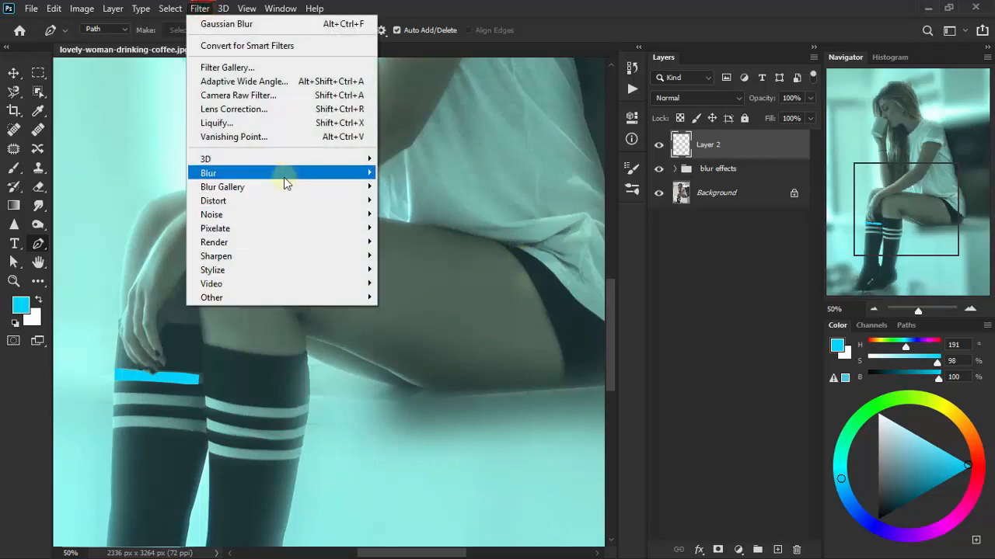
mouse_move(284, 177)
left_click(437, 231)
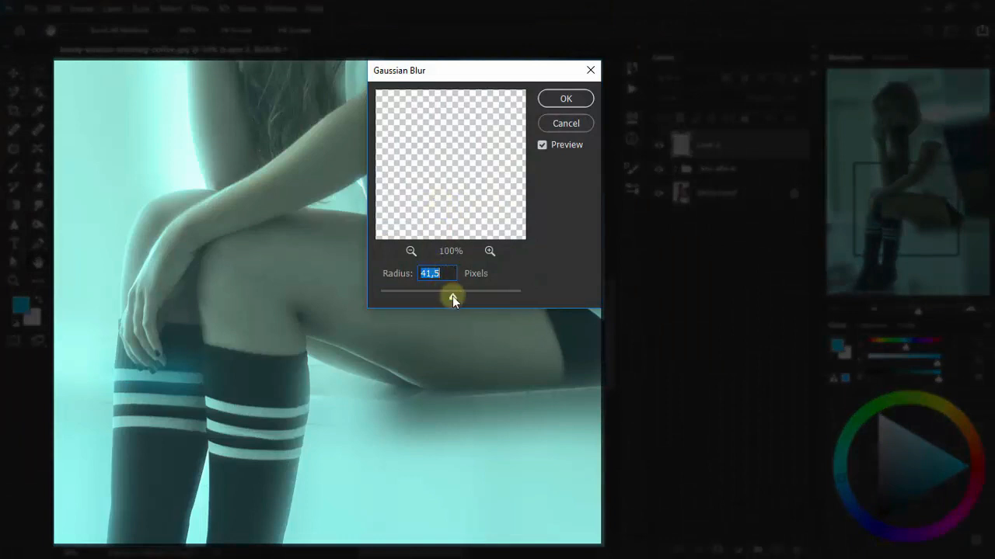
left_click_drag(432, 298, 433, 299)
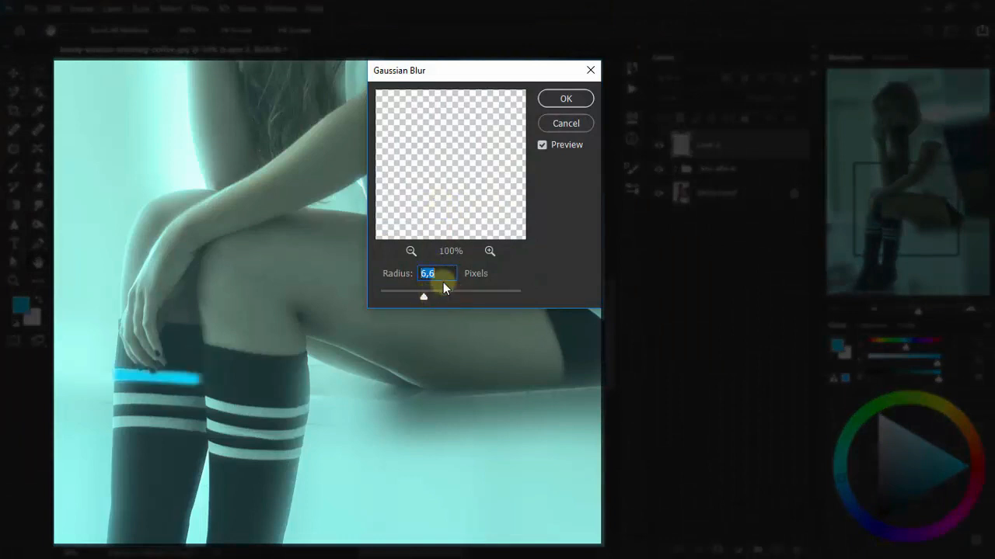
type("4,7")
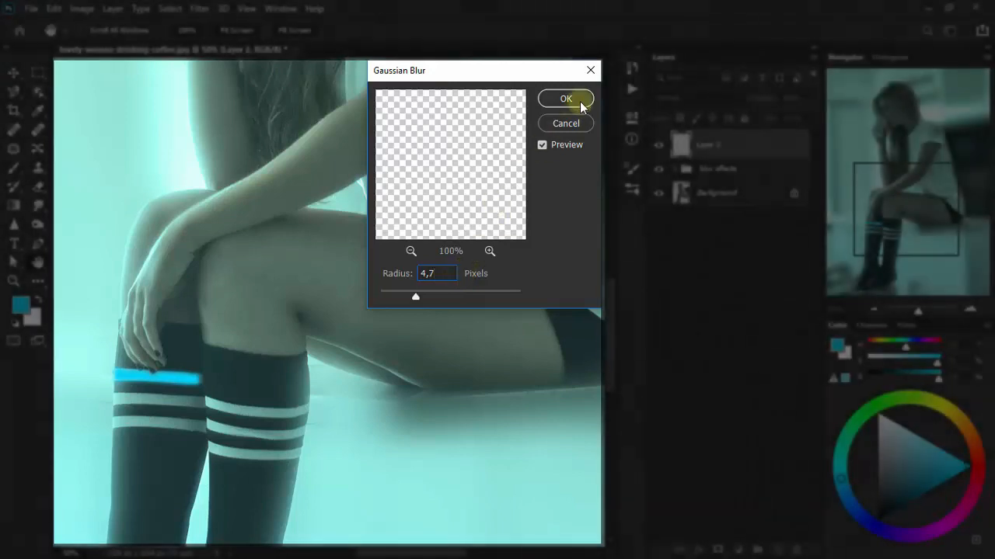
left_click(566, 97)
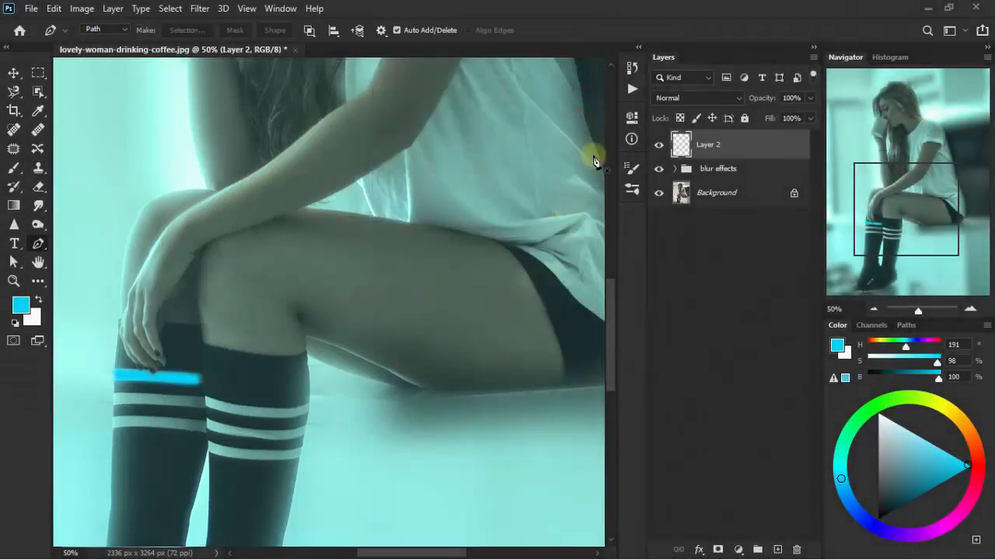
Step: Set Layer 2's blending mode to Screen and compare the image with the layer hidden and shown
left_click(693, 98)
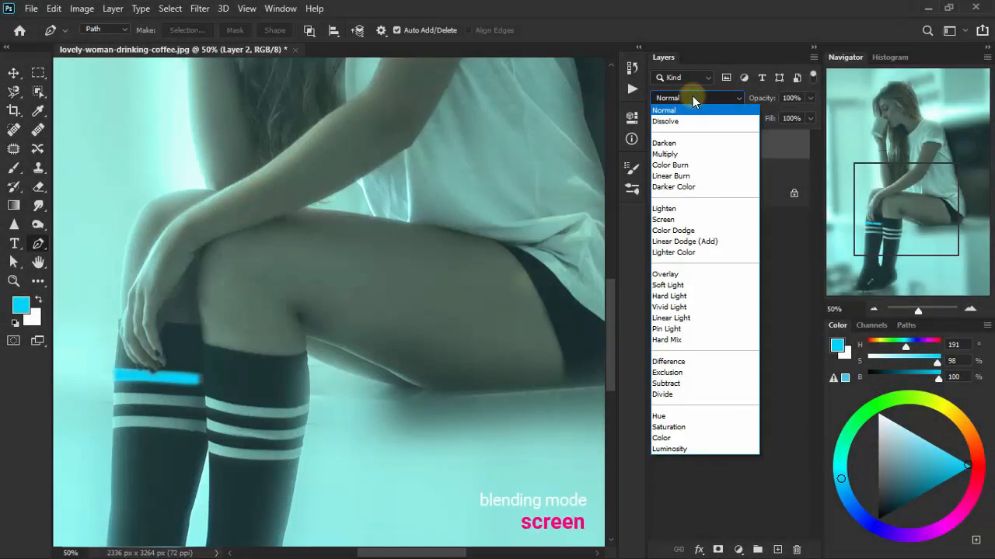
left_click(686, 218)
left_click(659, 151)
left_click(659, 149)
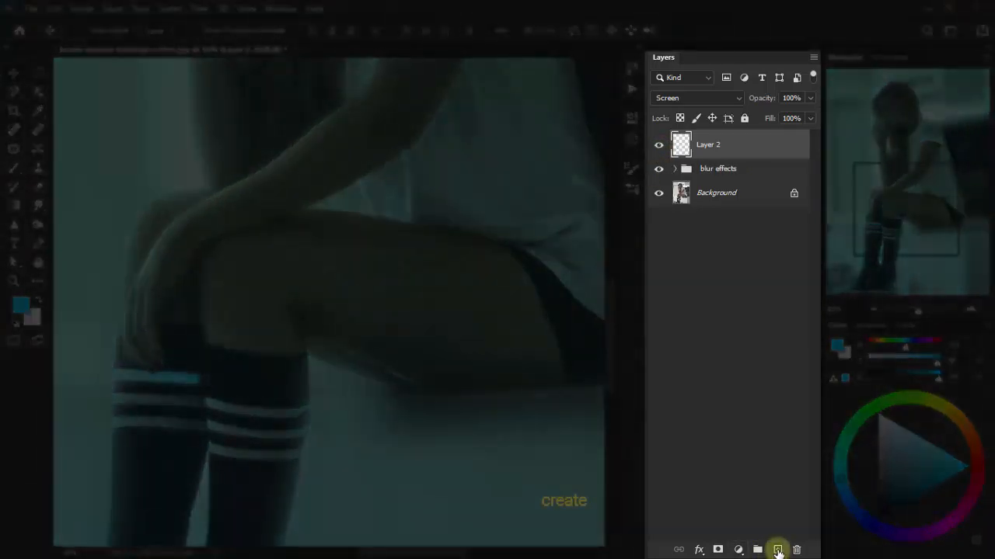
Step: Create a new layer above Layer 2 and trace a closed Pen tool path around the same sock's middle stripe
left_click(778, 550)
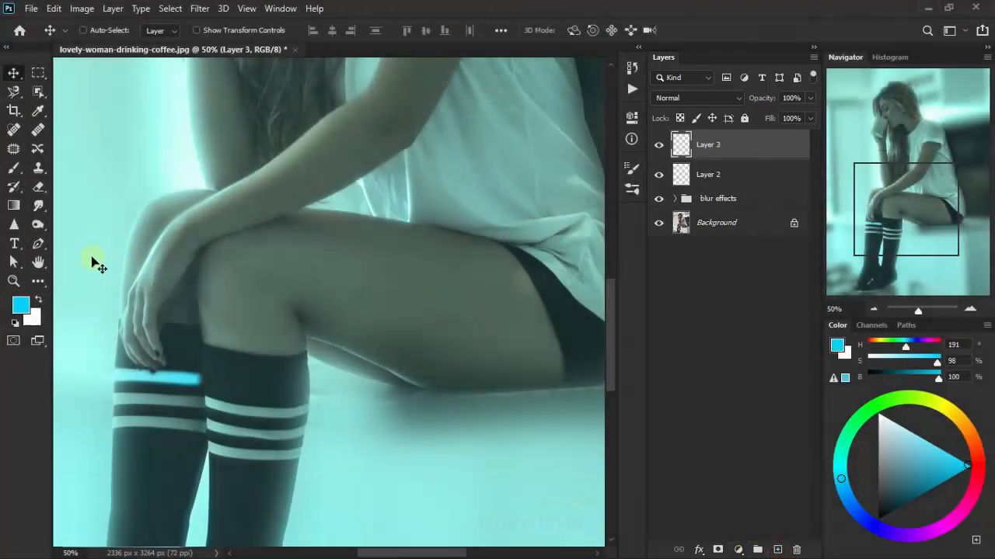
left_click(42, 243)
left_click(98, 244)
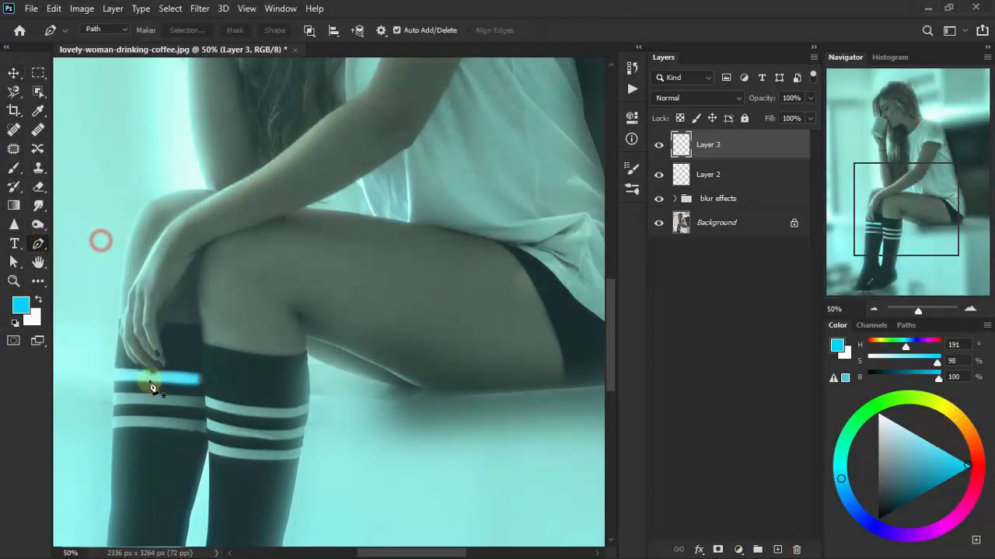
left_click(115, 401)
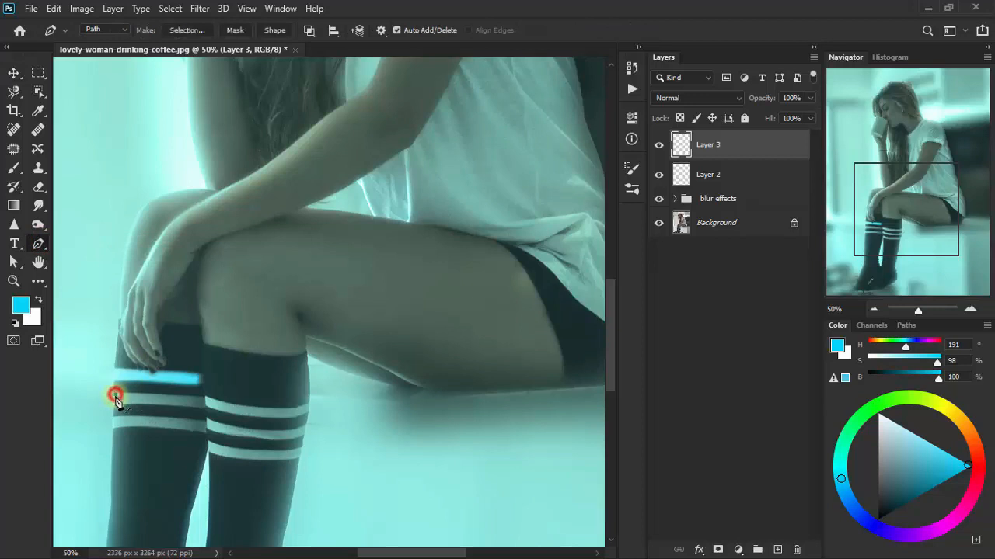
left_click(128, 404)
left_click(142, 404)
left_click(158, 406)
left_click(202, 409)
left_click(204, 398)
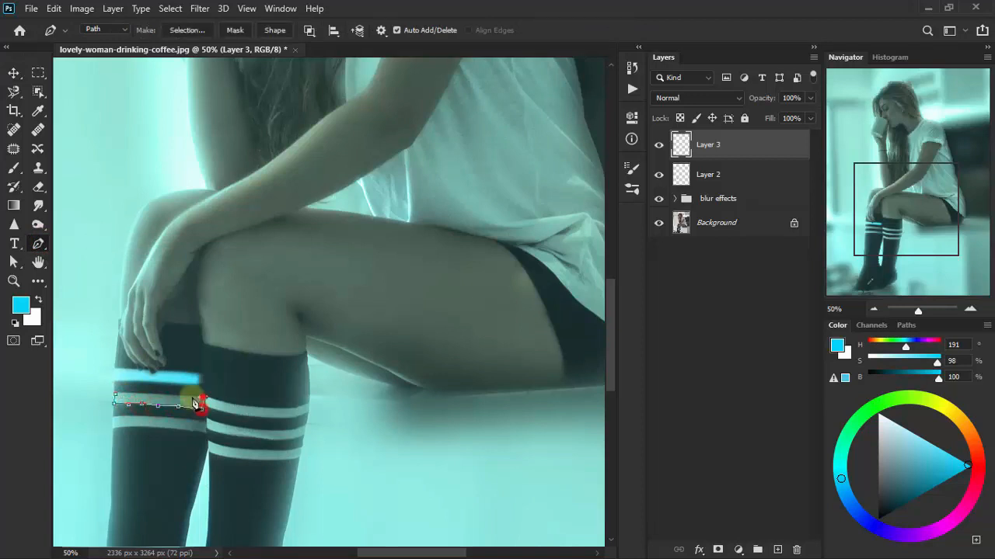
left_click(181, 397)
left_click(160, 395)
left_click(144, 395)
left_click(130, 393)
left_click(115, 395)
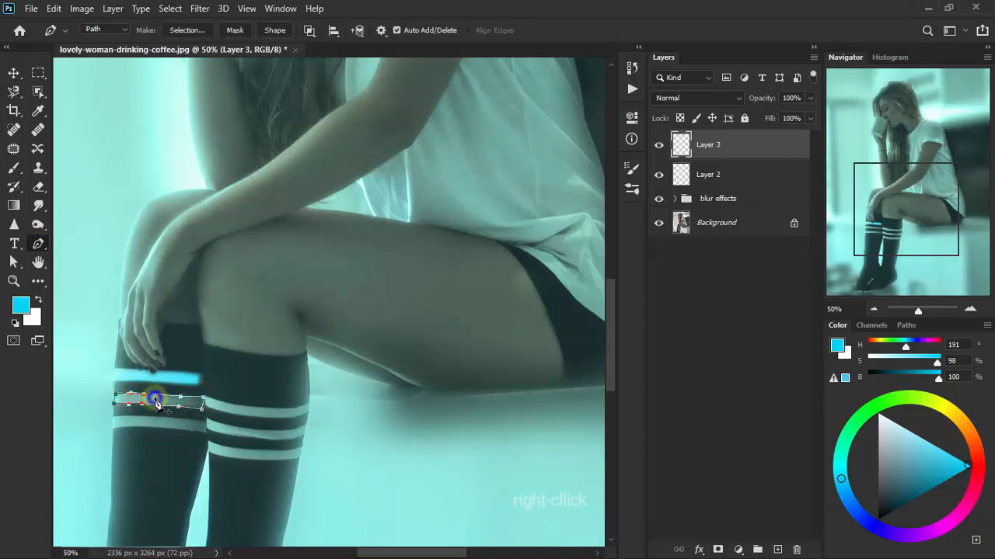
Step: Convert the middle stripe's path into a selection, fill it with the cyan foreground color on Layer 3, and deselect
right_click(155, 402)
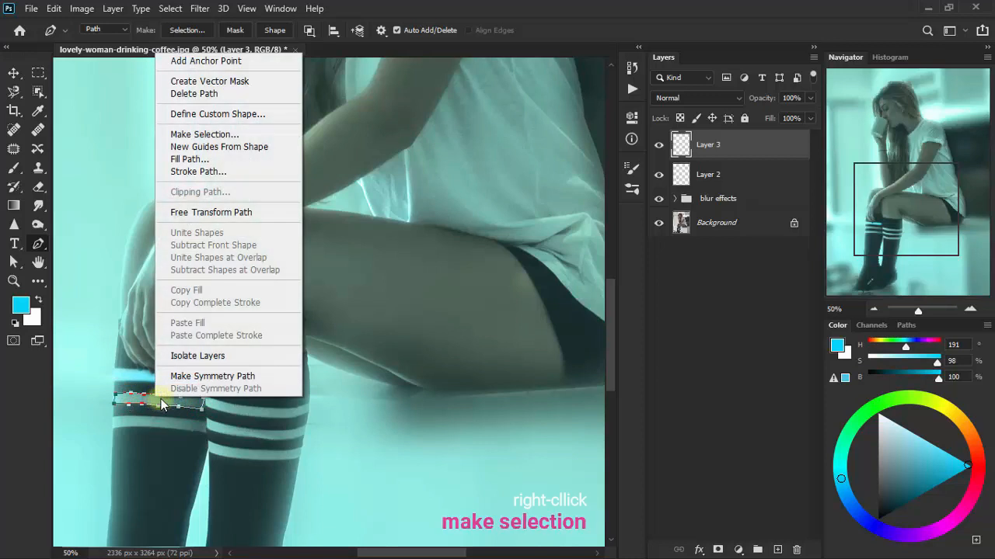
left_click(258, 137)
left_click(573, 133)
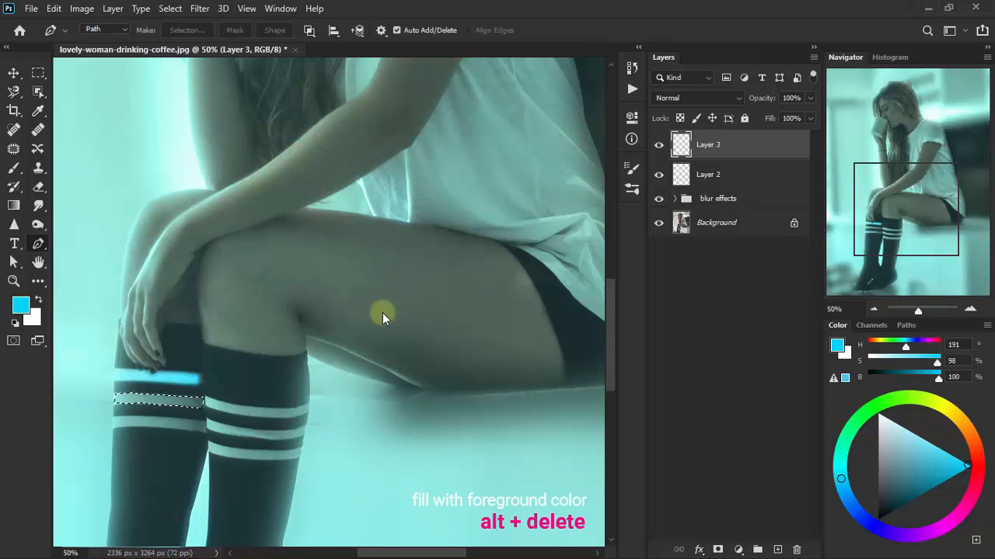
key("alt+Delete")
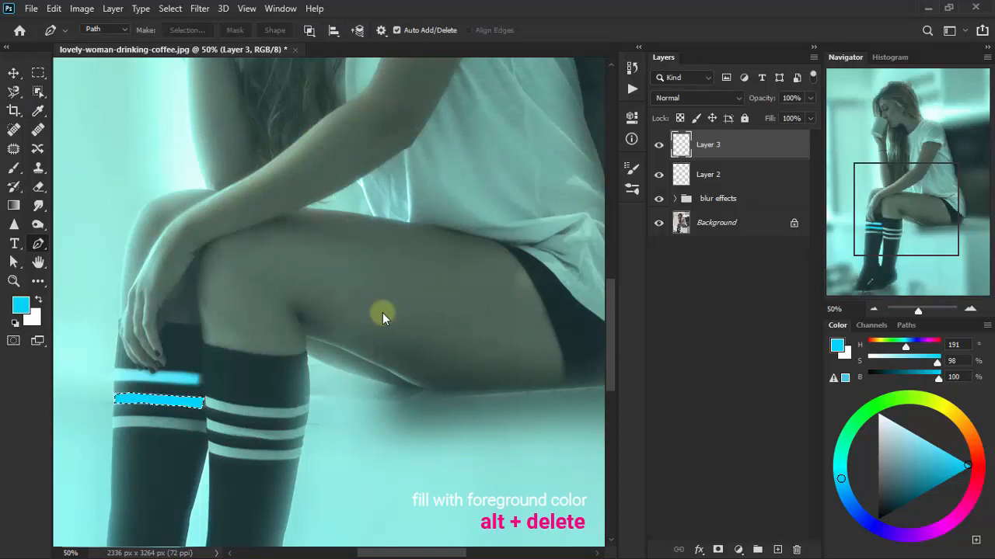
key("ctrl+d")
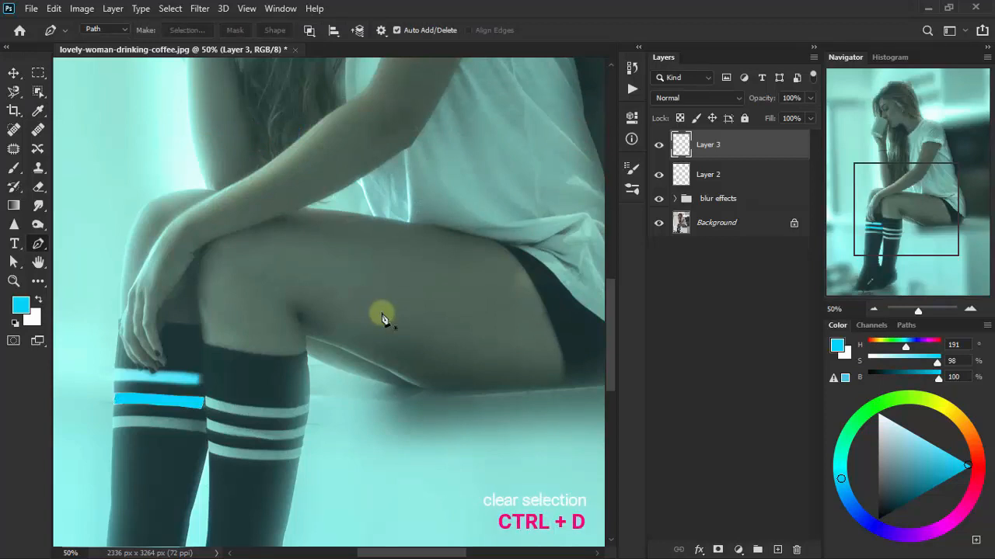
Step: Apply a 4,7-pixel Gaussian Blur to the middle stripe on Layer 3 and set the layer's blending mode to Screen
left_click(200, 9)
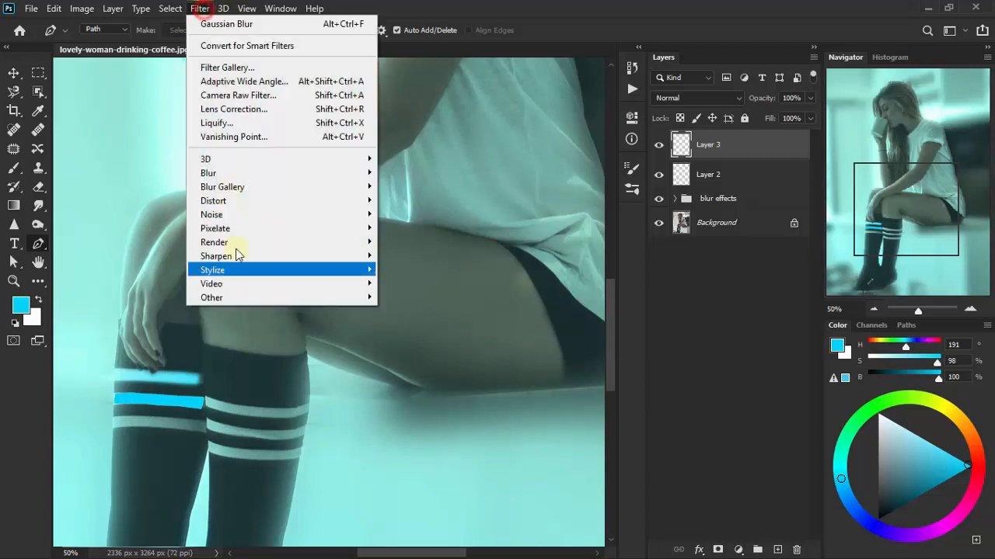
mouse_move(233, 173)
left_click(406, 228)
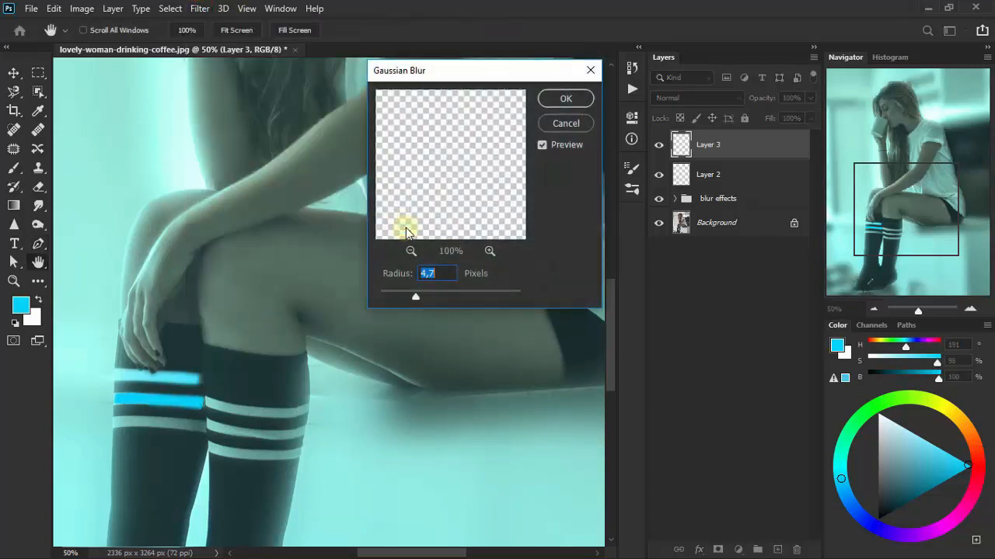
left_click(565, 99)
left_click(703, 98)
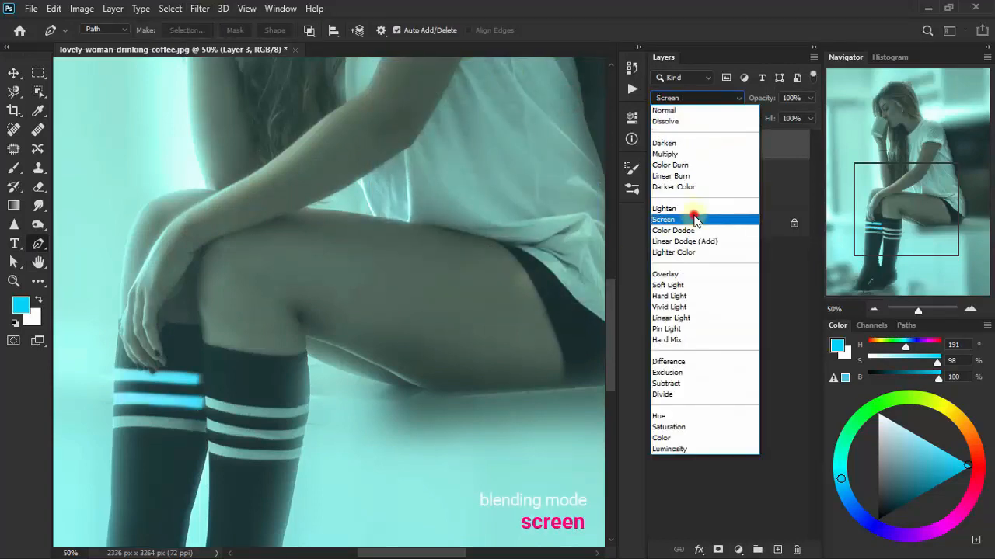
left_click(694, 220)
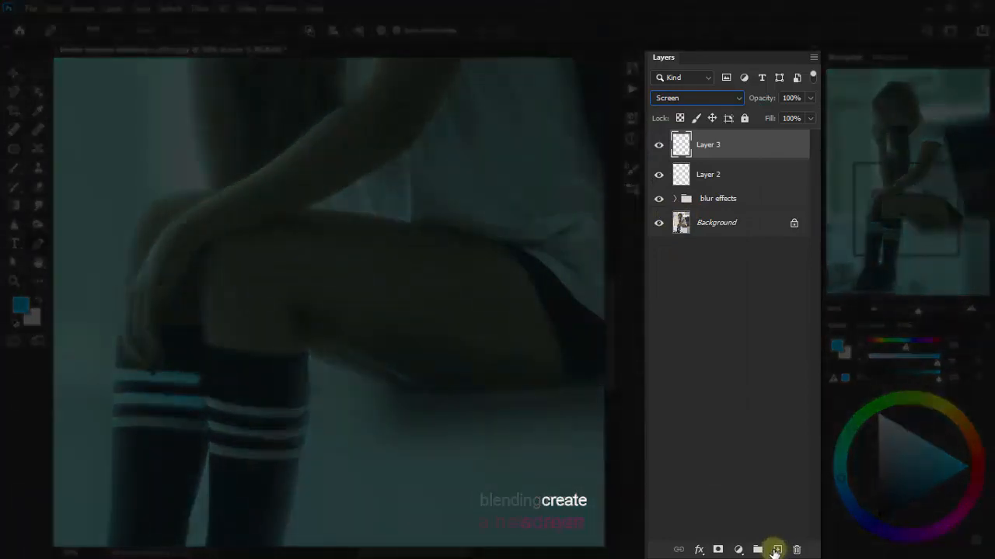
Step: Create a new layer above Layer 3 and trace a Pen tool path around the same sock's bottom stripe
left_click(775, 550)
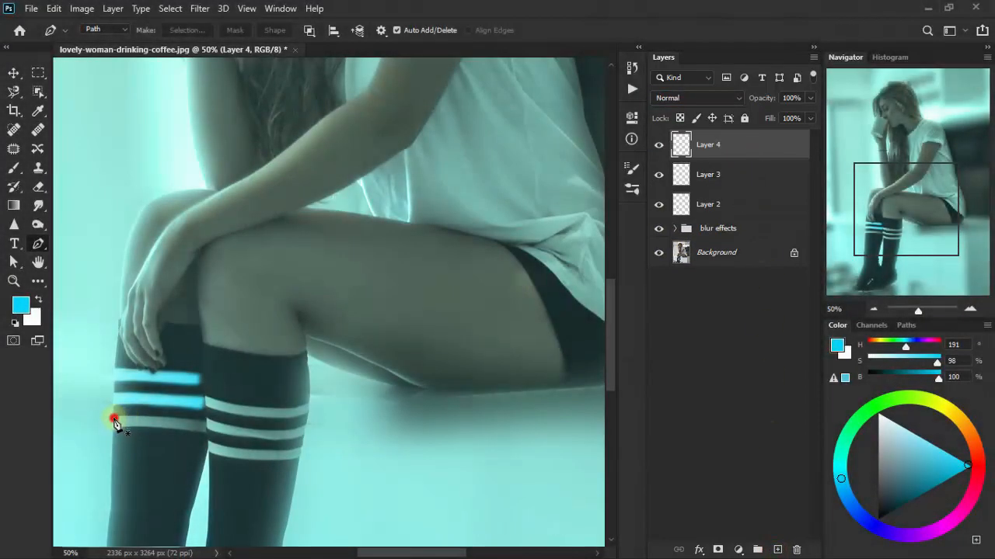
left_click(138, 426)
left_click(153, 428)
left_click(185, 431)
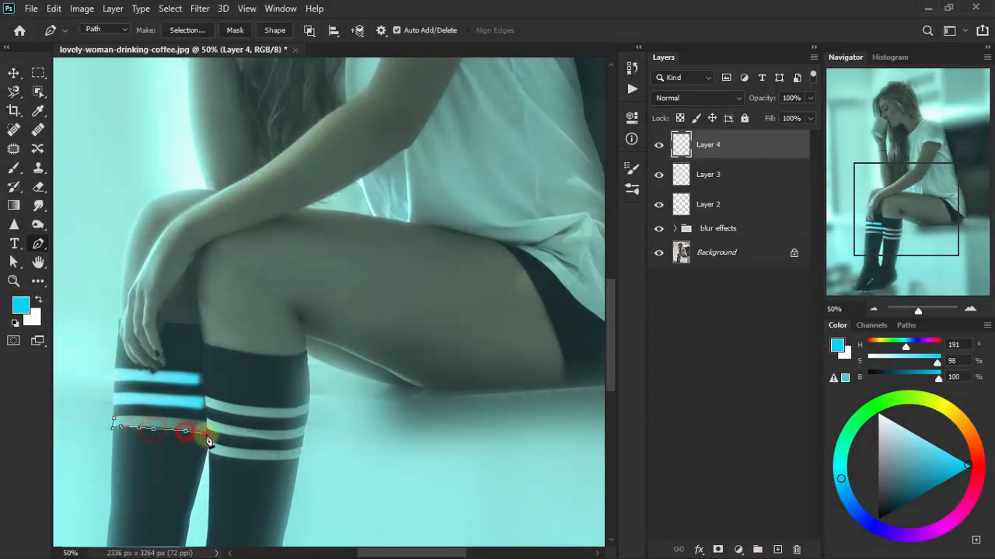
left_click(206, 434)
left_click(204, 421)
left_click(180, 420)
left_click(157, 418)
left_click(137, 417)
Step: Convert the bottom stripe's path into a selection with 0-pixel feather and fill it with the cyan foreground color on Layer 4
right_click(152, 424)
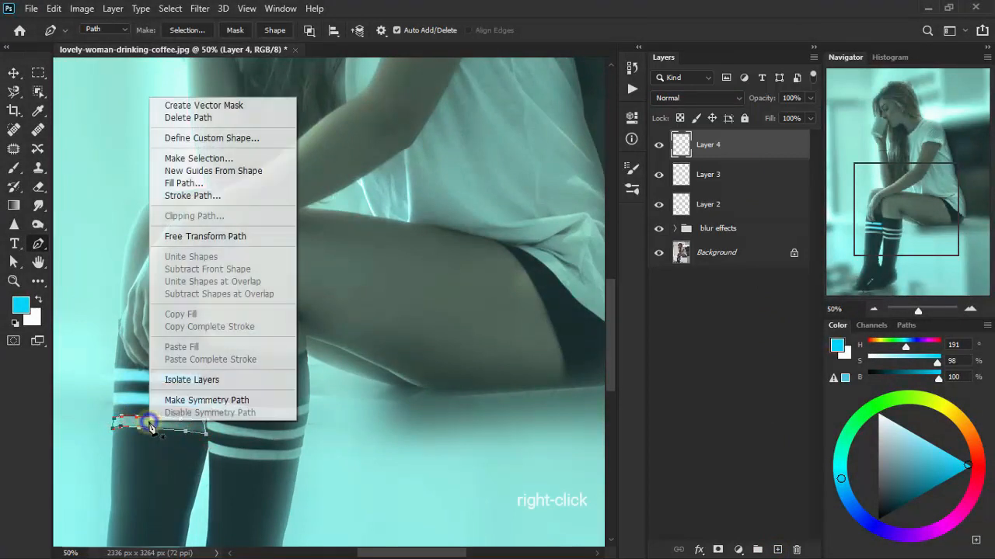
left_click(268, 160)
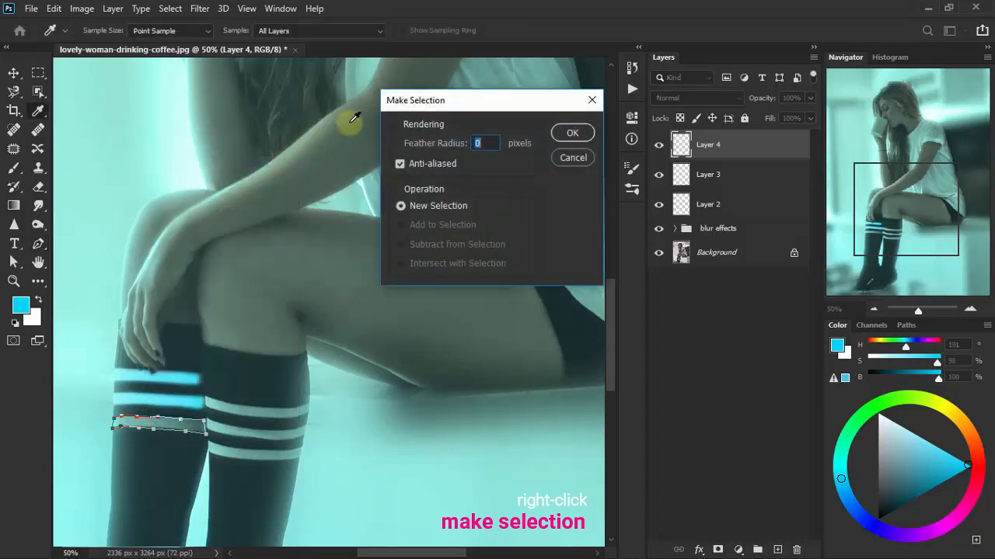
left_click(571, 133)
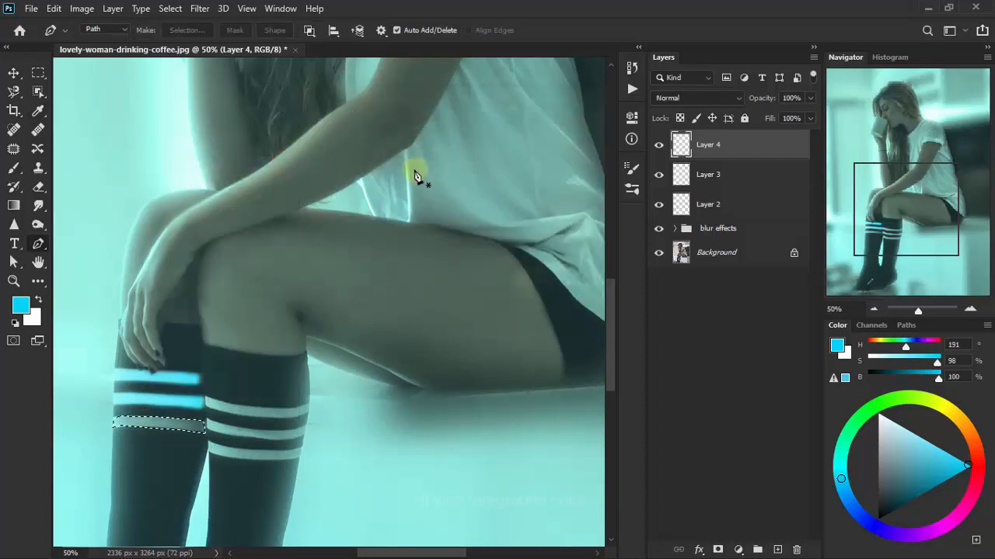
key("alt+Delete")
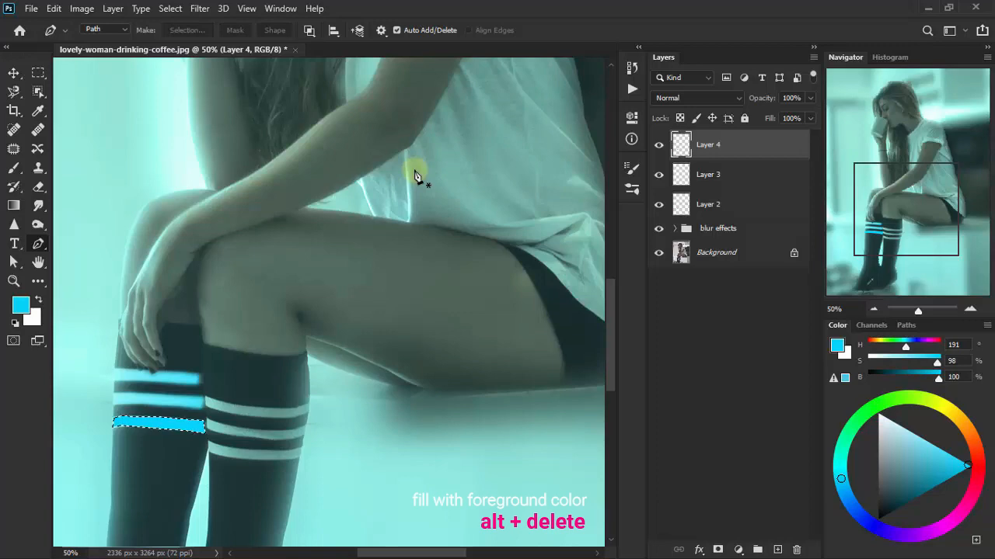
Step: Apply a 4,7-pixel Gaussian Blur to the bottom stripe on Layer 4 and set the layer's blending mode to Screen
left_click(200, 9)
mouse_move(294, 178)
left_click(437, 223)
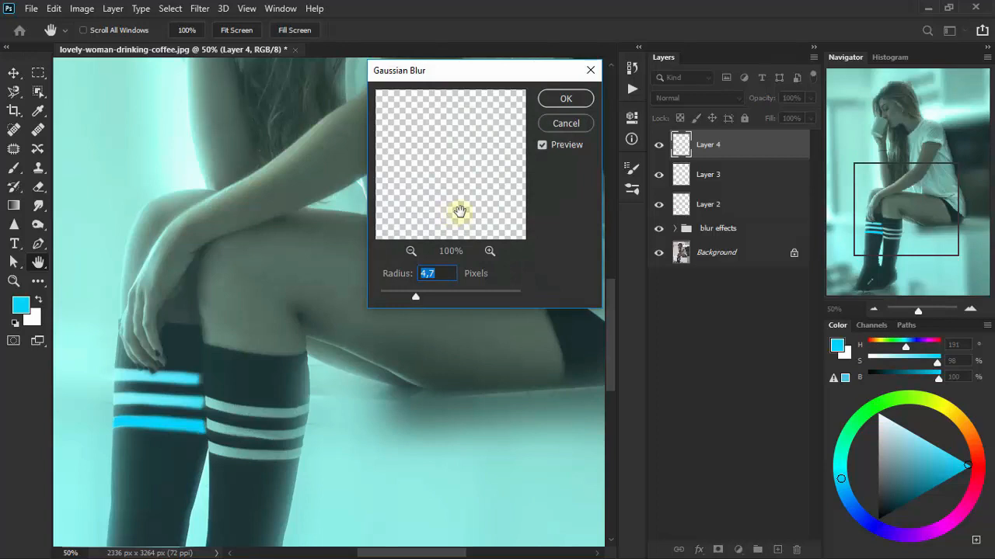
left_click(571, 98)
key("p")
left_click(679, 100)
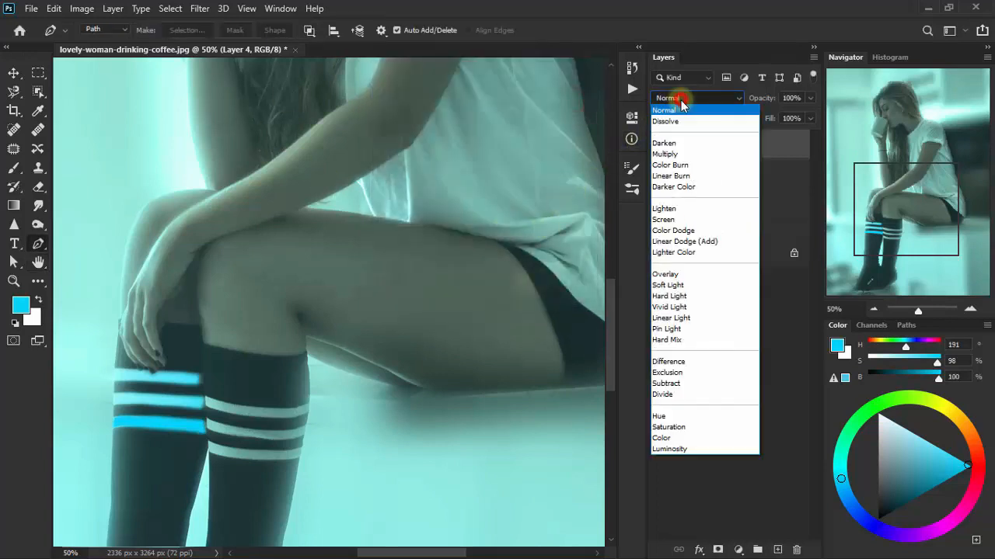
left_click(681, 220)
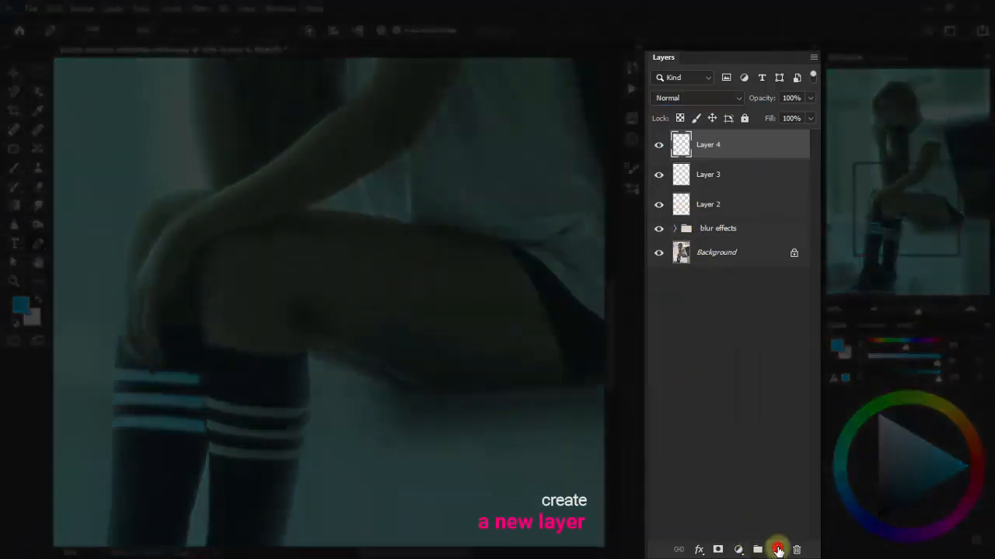
Step: Create a new layer above Layer 4 and trace a closed Pen tool path around the other sock's top stripe
left_click(778, 549)
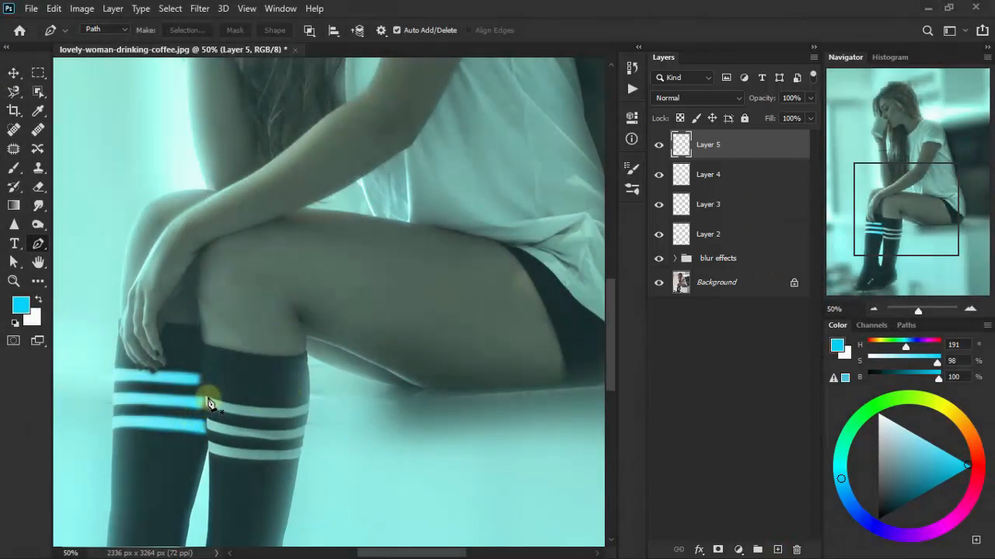
left_click(207, 397)
left_click(208, 407)
left_click(229, 413)
left_click(261, 417)
left_click(292, 418)
left_click(309, 413)
left_click(308, 404)
left_click(293, 408)
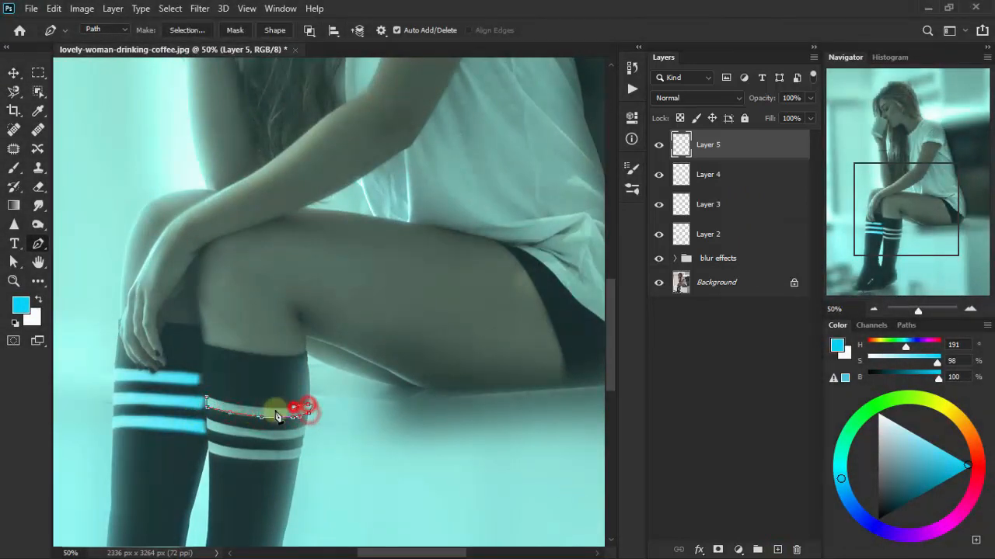
left_click(277, 410)
left_click(256, 408)
left_click(235, 405)
left_click(207, 397)
Step: Convert the second sock's top stripe path into a selection, fill it with the cyan foreground color on Layer 5, and deselect
right_click(249, 411)
left_click(286, 141)
left_click(568, 135)
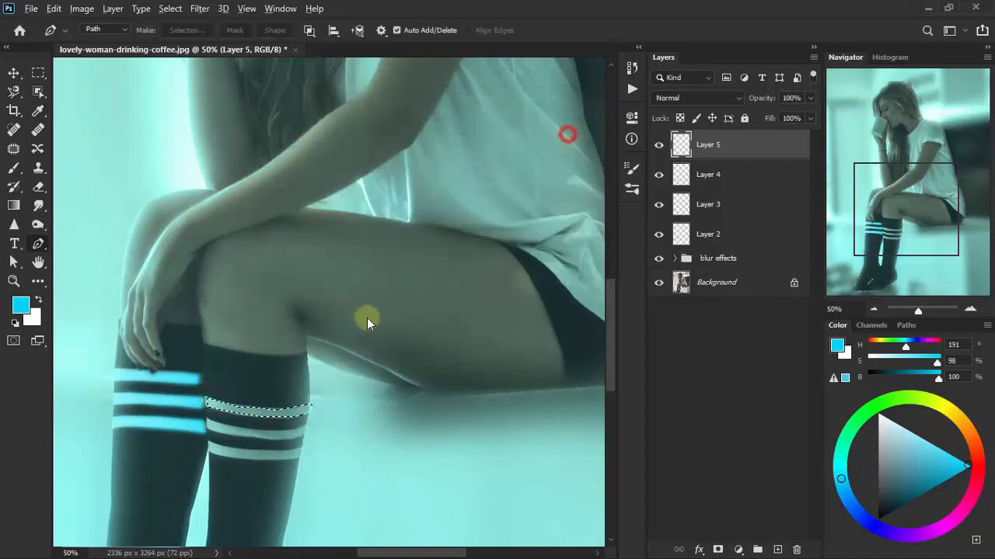
key("alt+BackSpace")
key("ctrl+d")
Step: Apply the same Gaussian Blur to the stripe on Layer 5 and set the layer's blending mode to Screen
left_click(197, 10)
mouse_move(213, 171)
left_click(417, 227)
left_click(579, 98)
left_click(692, 99)
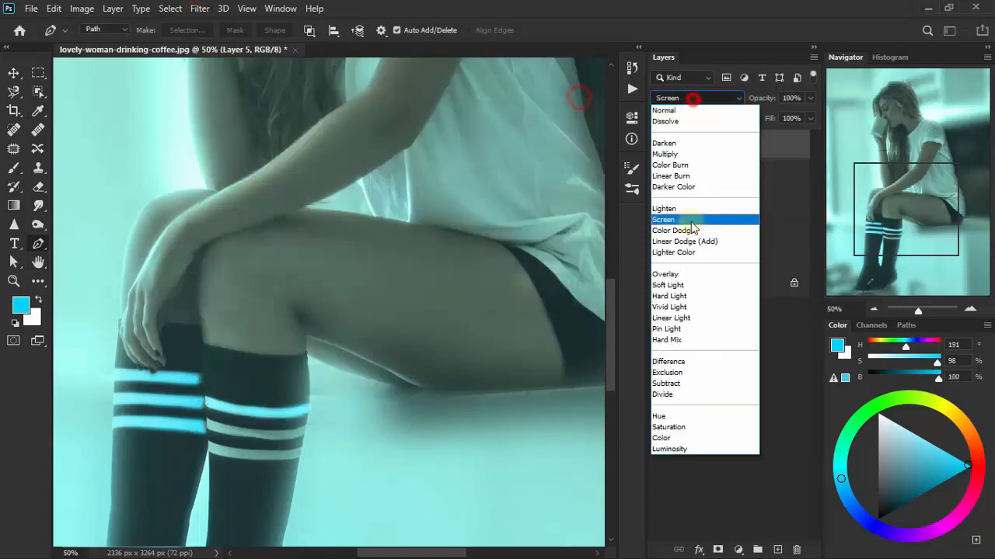
left_click(691, 221)
Step: Create a new layer above Layer 5 and trace a closed Pen tool path around the second sock's middle stripe
left_click(777, 549)
left_click(207, 423)
left_click(226, 426)
left_click(243, 429)
left_click(257, 429)
left_click(275, 431)
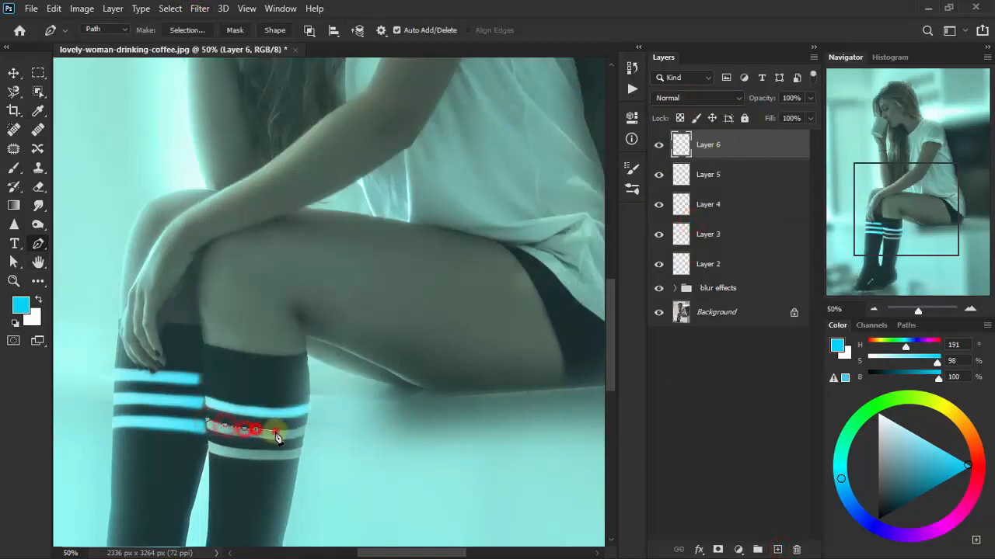
left_click(292, 431)
left_click(306, 426)
left_click(302, 437)
left_click(291, 439)
left_click(272, 440)
left_click(237, 437)
left_click(208, 428)
left_click(207, 420)
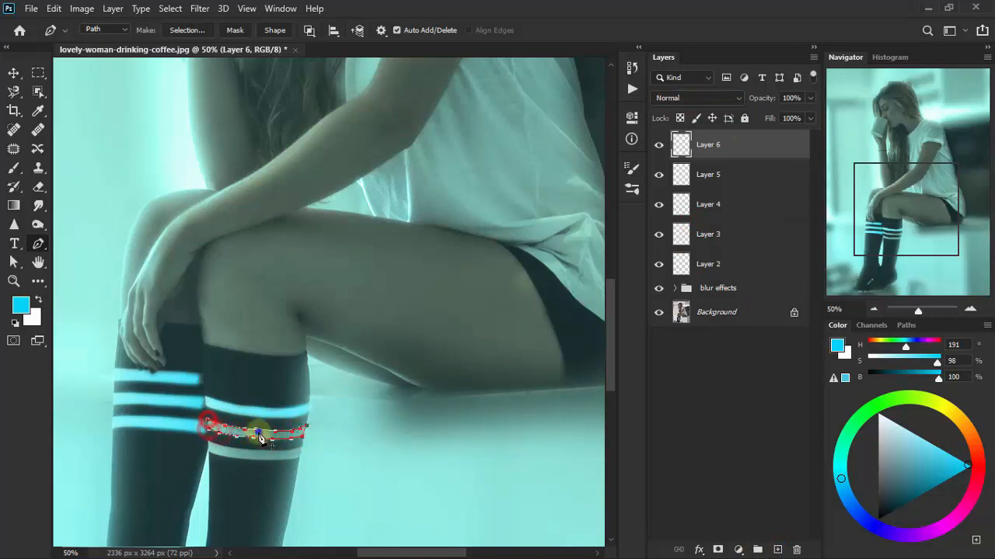
Step: Convert the second sock's middle stripe path into a selection, fill it with the cyan foreground color on Layer 6, and deselect
left_click(188, 29)
left_click(575, 133)
key("alt+BackSpace")
key("ctrl+d")
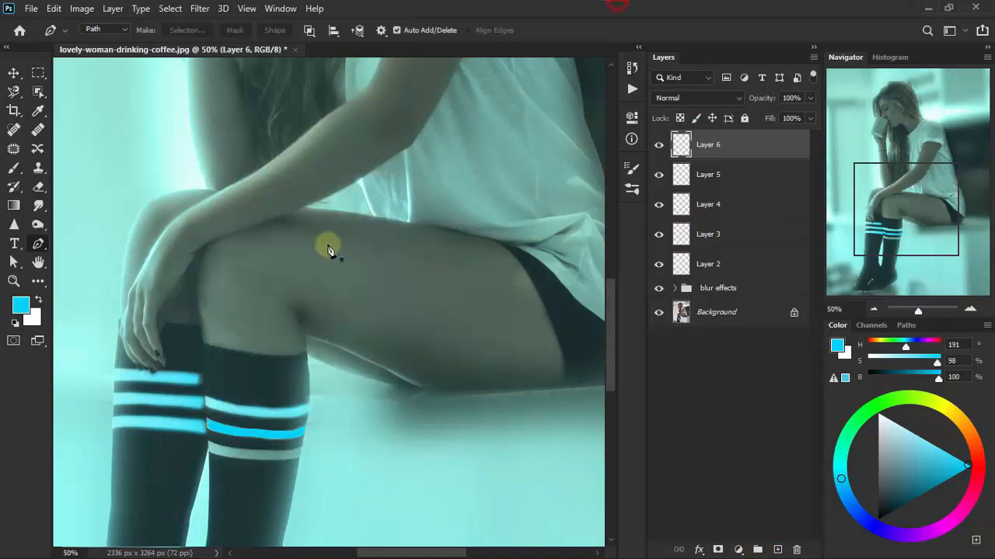
Step: Apply the same Gaussian Blur to the stripe on Layer 6 and set the layer's blending mode to Screen
left_click(199, 8)
mouse_move(222, 162)
left_click(396, 229)
left_click(566, 98)
left_click(697, 98)
left_click(696, 218)
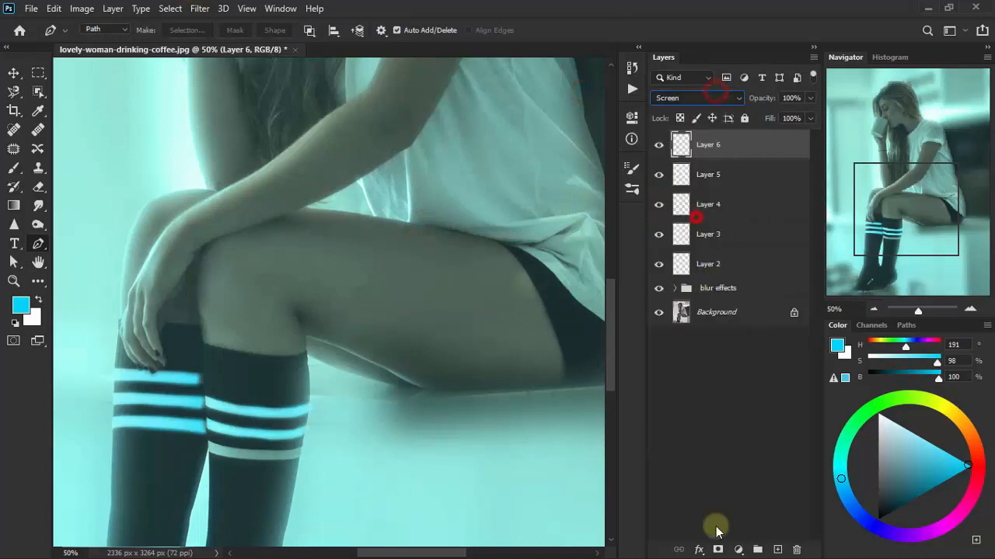
Step: Create a new layer above Layer 6 and trace a closed Pen tool path around the second sock's bottom stripe
left_click(777, 549)
left_click(210, 442)
left_click(209, 452)
left_click(223, 457)
left_click(234, 458)
left_click(247, 459)
left_click(262, 461)
left_click(274, 463)
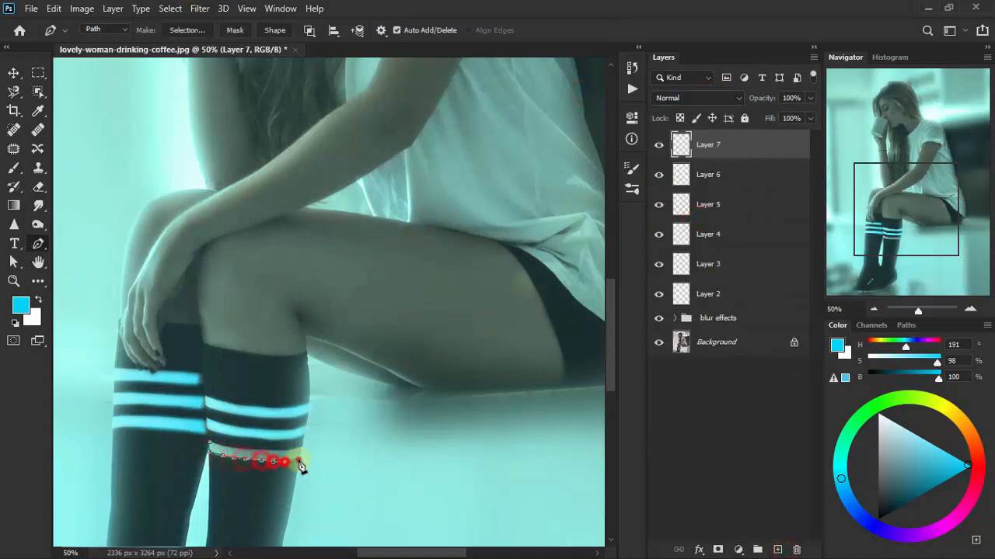
left_click(302, 452)
left_click(274, 453)
left_click(258, 452)
left_click(239, 449)
left_click(226, 448)
left_click(210, 442)
Step: Convert the second sock's bottom stripe path into a selection, fill it with the cyan foreground color on Layer 7, and deselect
right_click(238, 453)
left_click(323, 189)
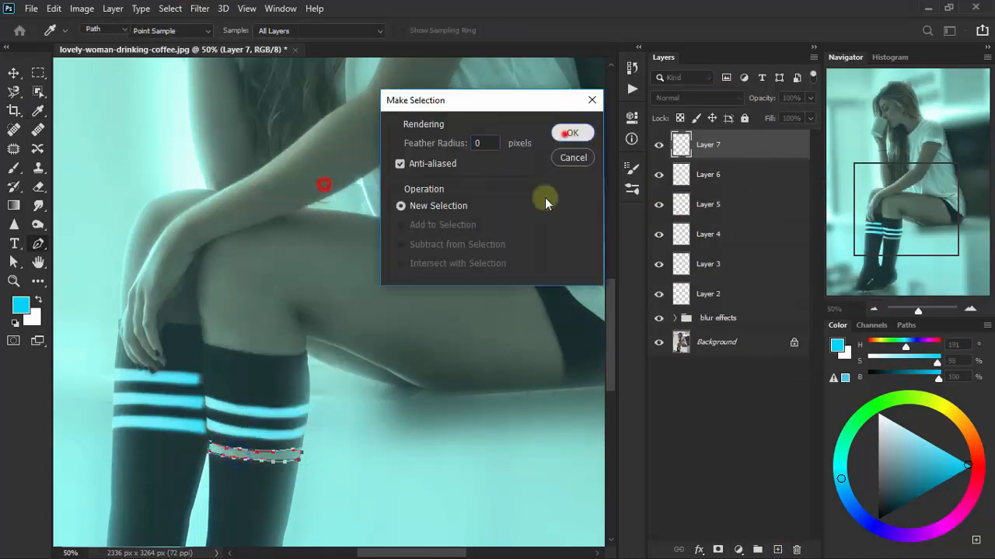
left_click(566, 133)
key("alt+BackSpace")
key("alt+d")
left_click(544, 200)
key("ctrl+d")
Step: Reapply the last Gaussian Blur to the stripe on Layer 7 and set the layer's blending mode to Screen
left_click(202, 8)
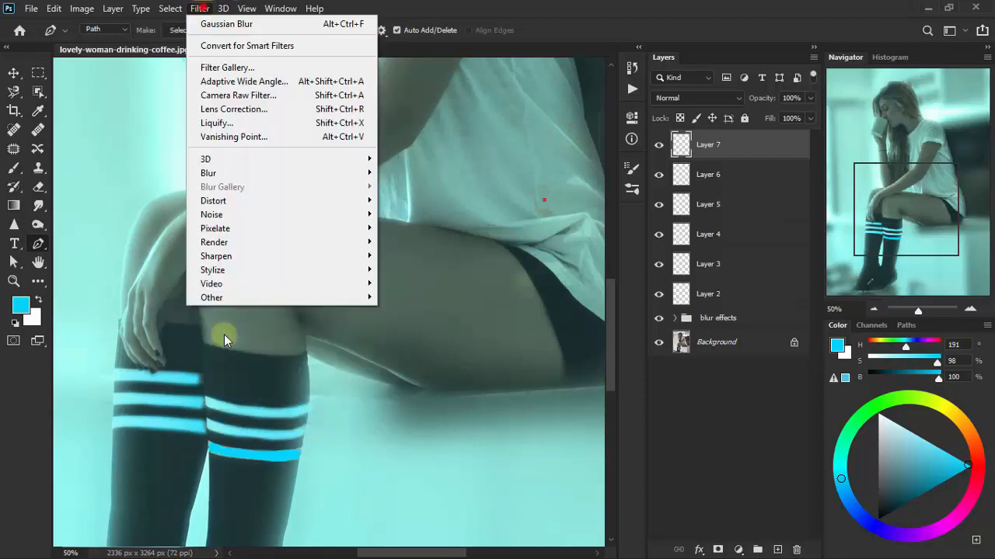
left_click(226, 24)
left_click(567, 96)
left_click(696, 98)
left_click(689, 211)
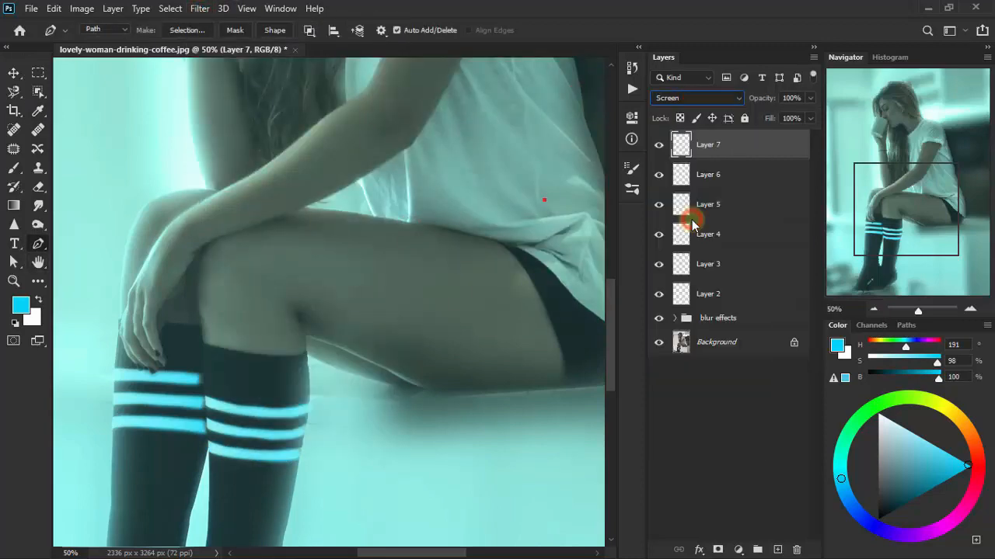
left_click(659, 145)
left_click(659, 145)
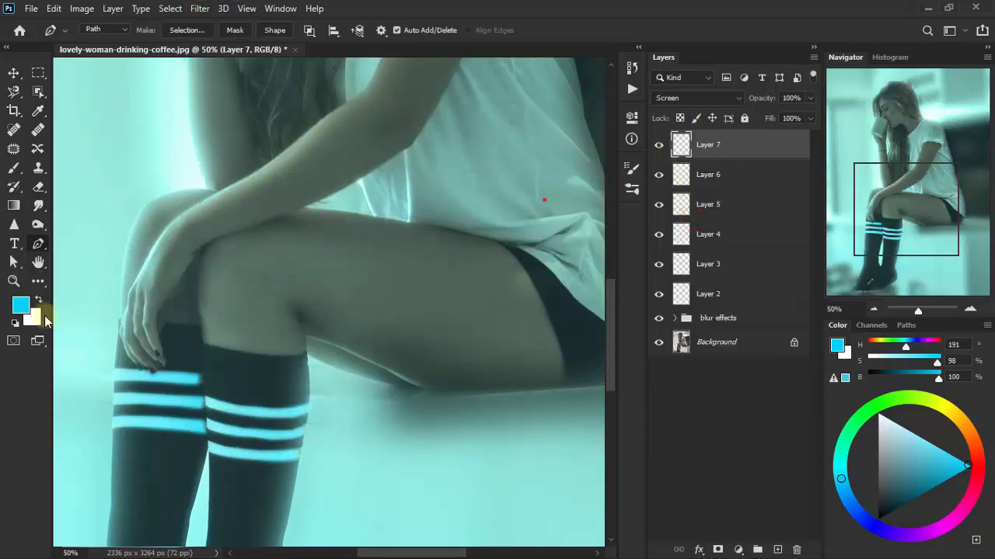
Step: Group Layer 2 through Layer 7 and name the group "socks"
left_click(14, 281)
right_click(244, 288)
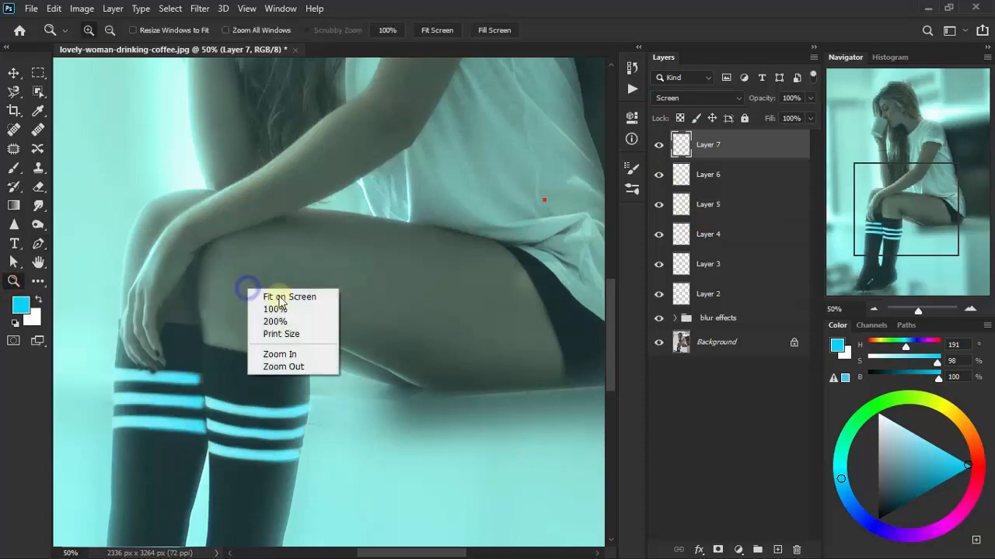
left_click(296, 297)
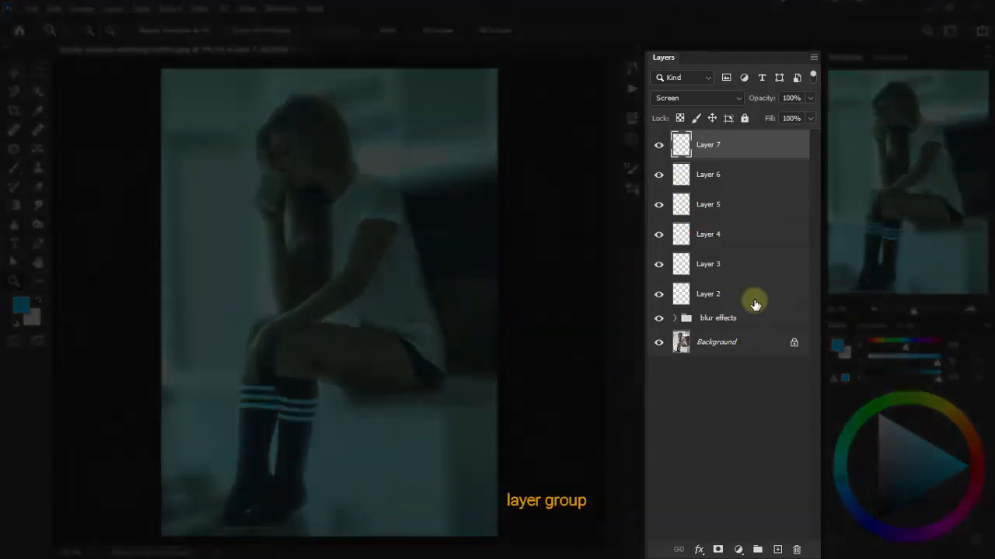
left_click(755, 300, "shift")
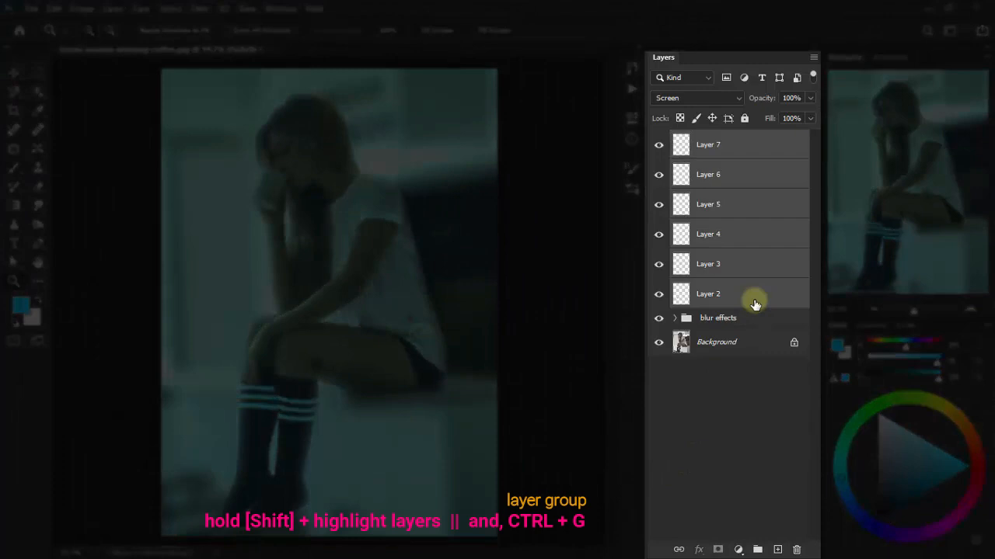
key("ctrl+g")
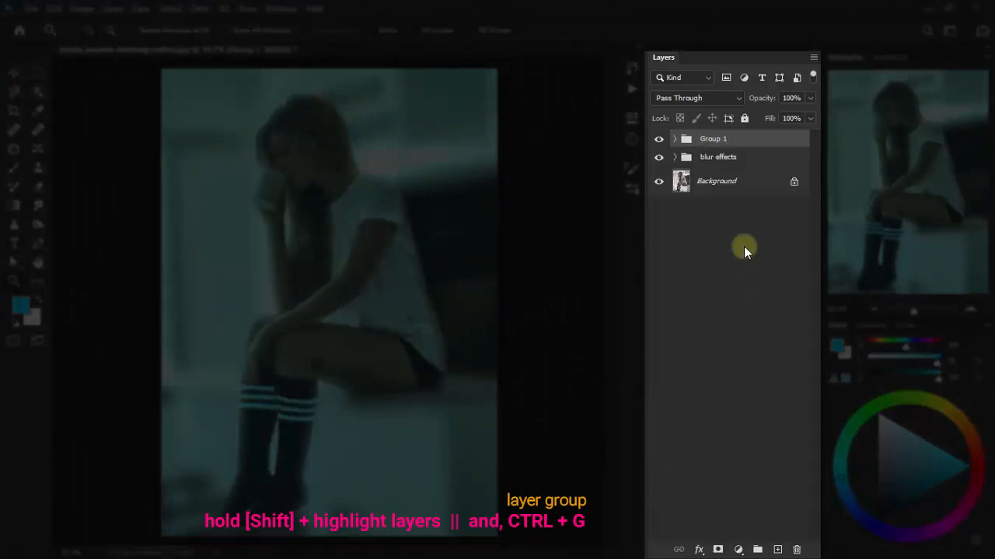
double_click(716, 141)
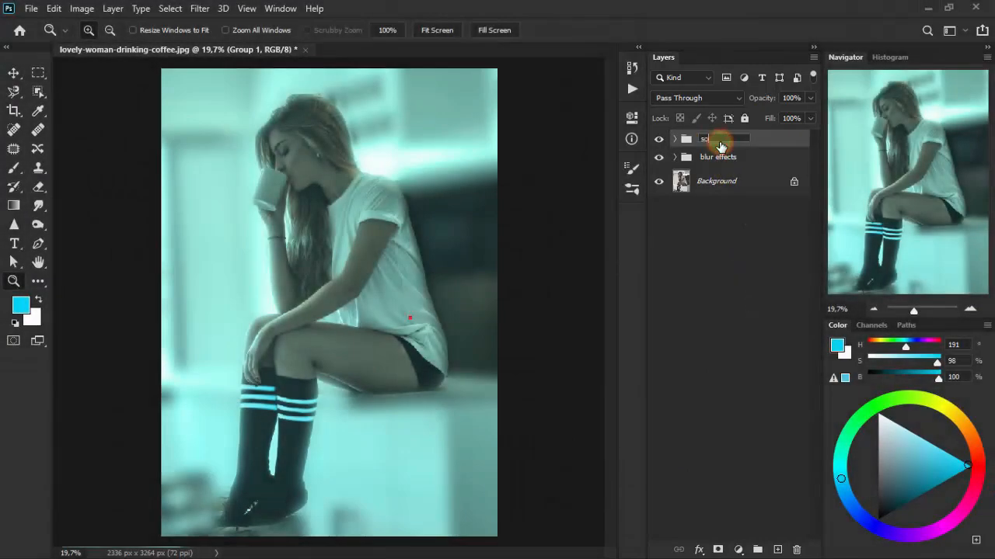
left_click(768, 140)
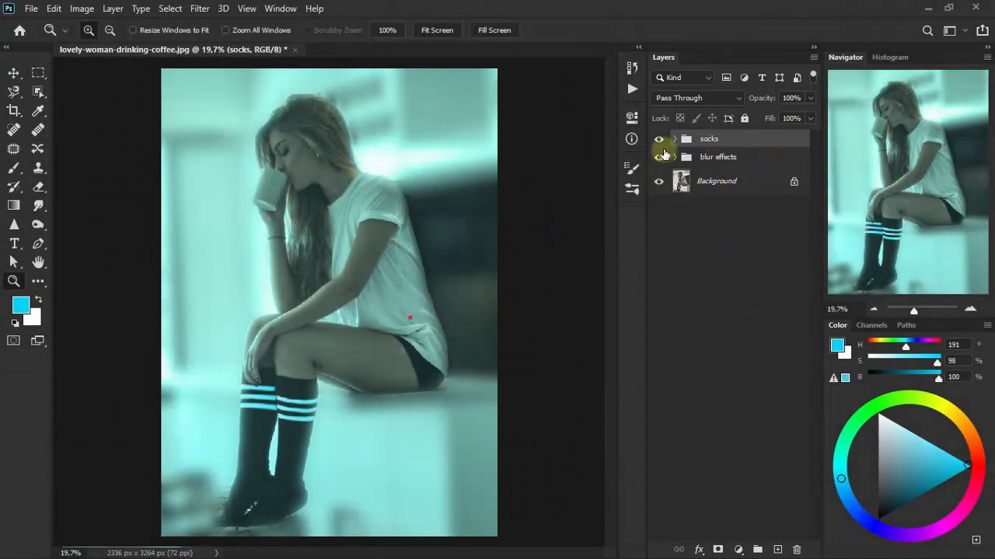
left_click(659, 140)
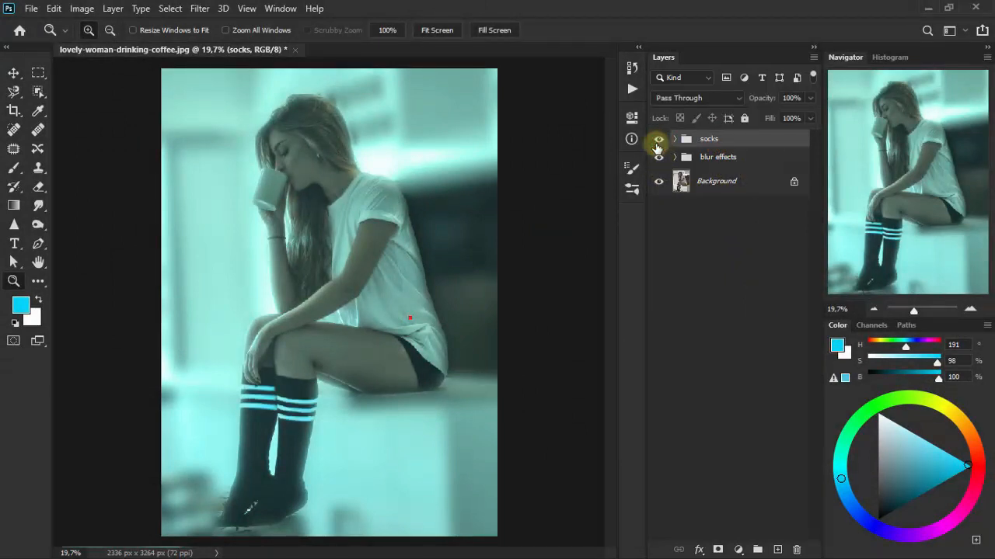
Step: Create a new layer above the socks group and fill it with black in Normal mode at 100% opacity
left_click(14, 73)
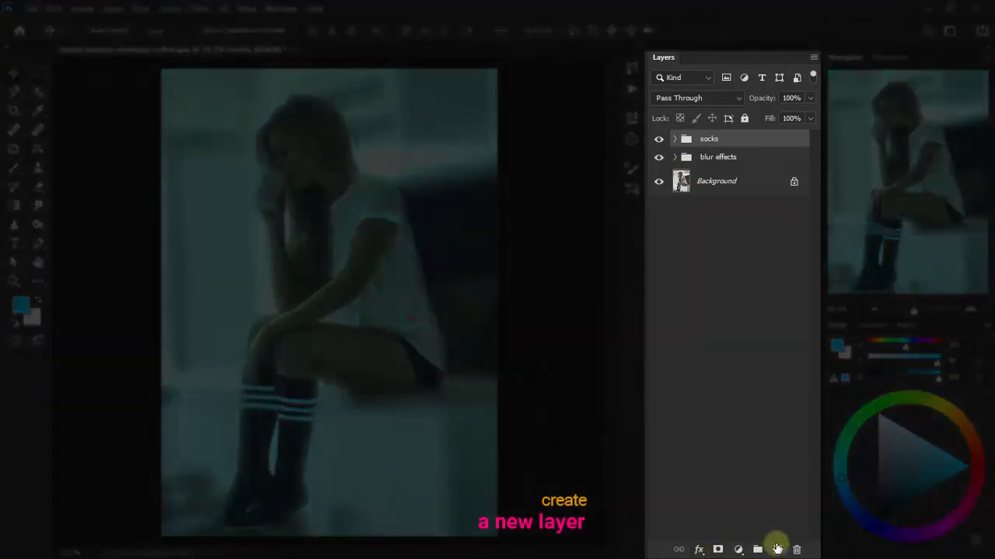
left_click(777, 548)
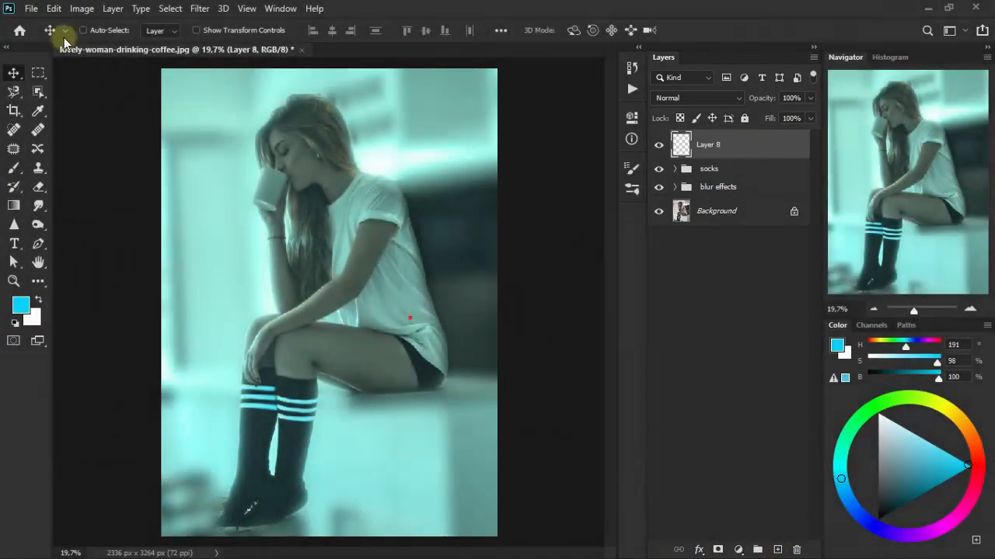
left_click(54, 7)
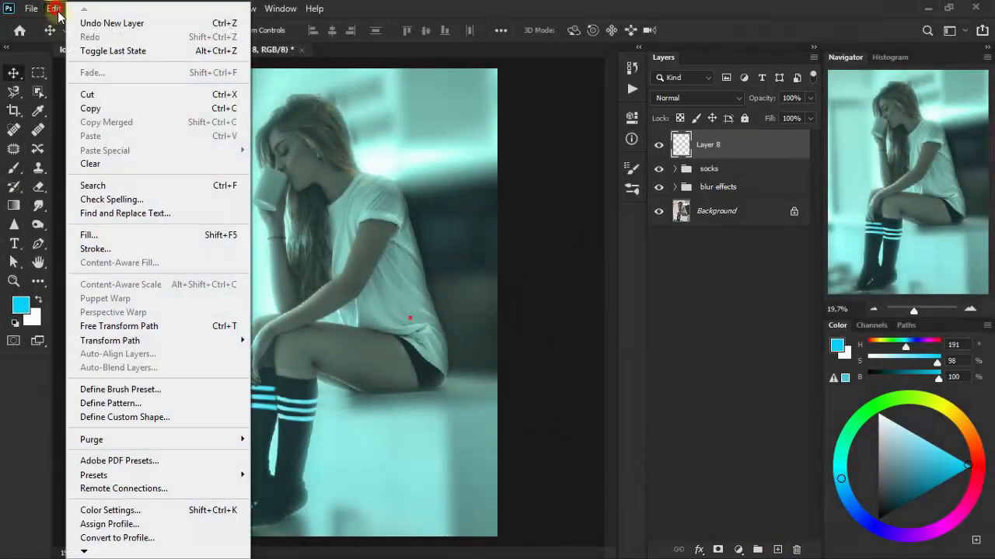
left_click(139, 238)
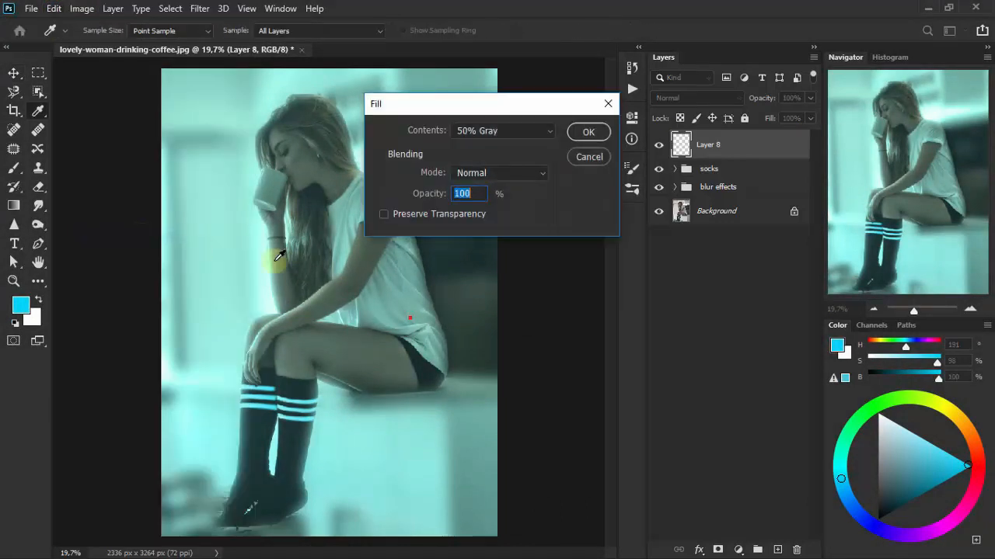
left_click(515, 134)
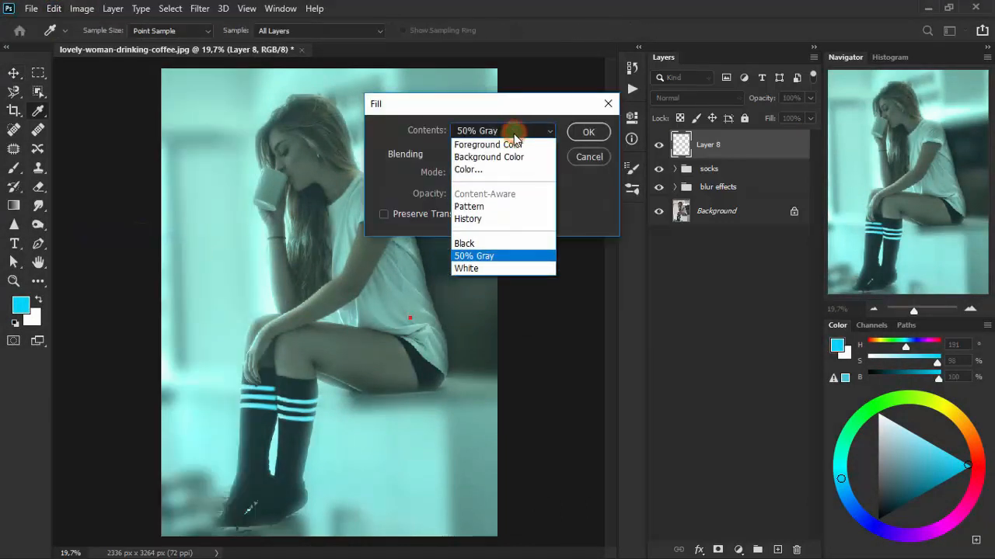
left_click(502, 246)
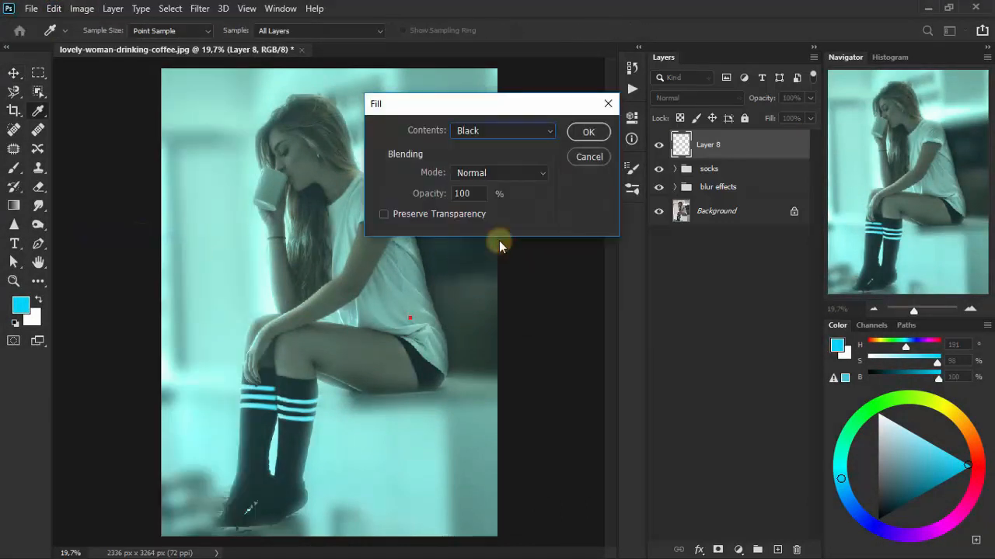
left_click(592, 132)
key("v")
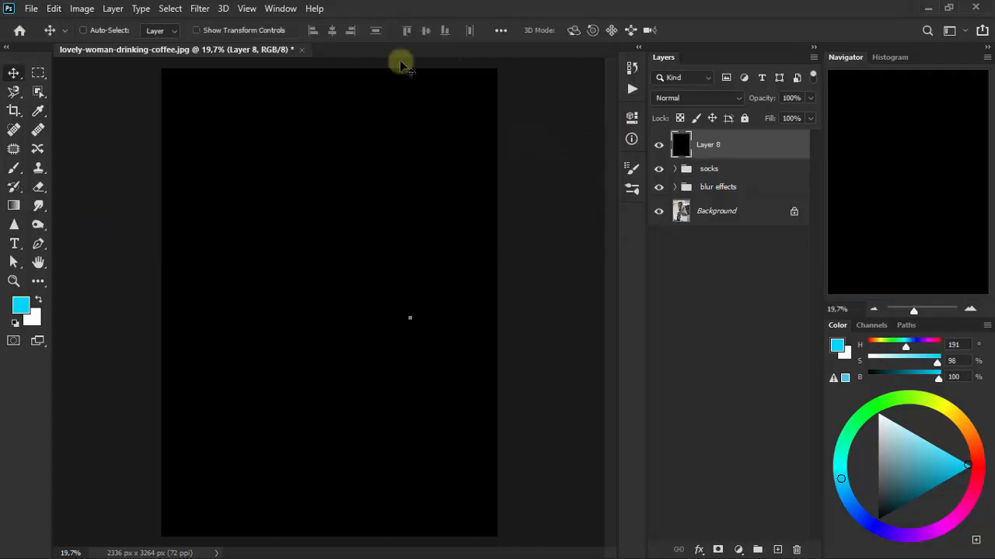
Step: Reduce the black Layer 8's opacity to 53%
left_click(810, 98)
left_click_drag(781, 116, 778, 116)
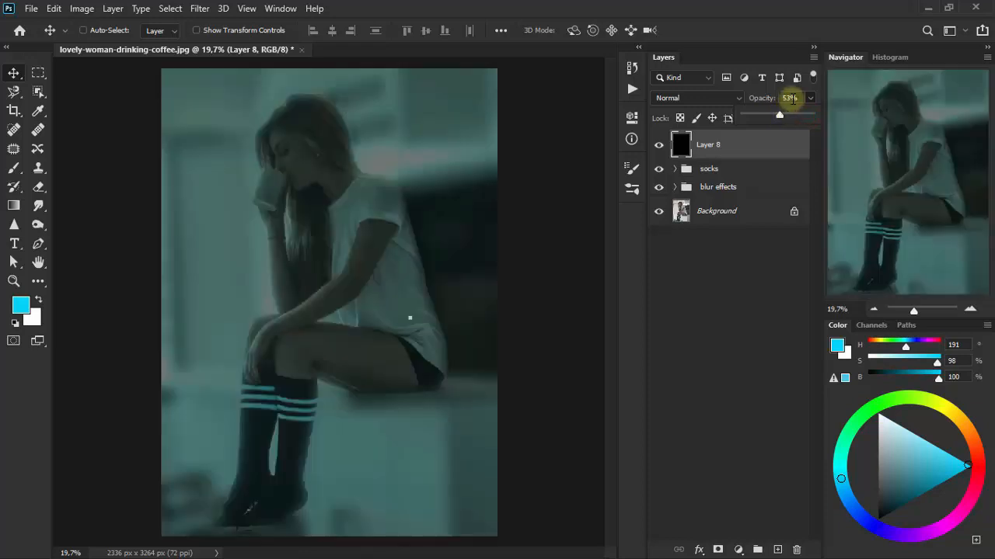
Step: Set the black Layer 8's opacity to 45% and compare the image with and without the layer
left_click(790, 98)
type("45")
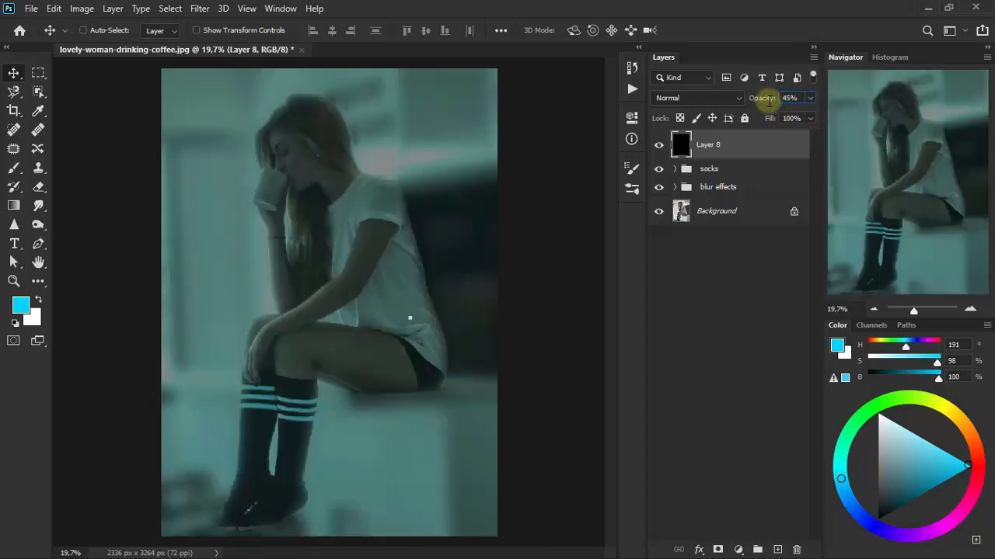
left_click(789, 99)
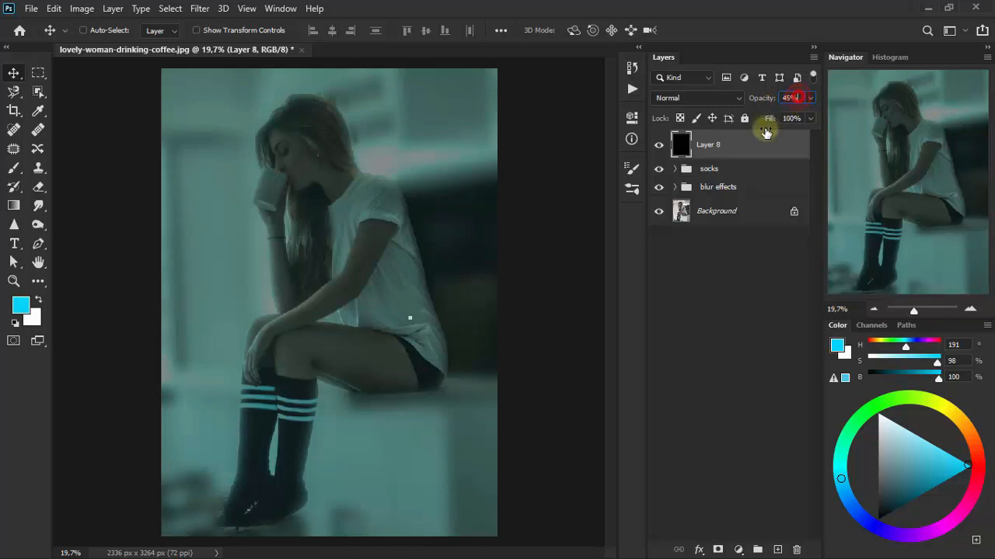
left_click(658, 145)
left_click(658, 146)
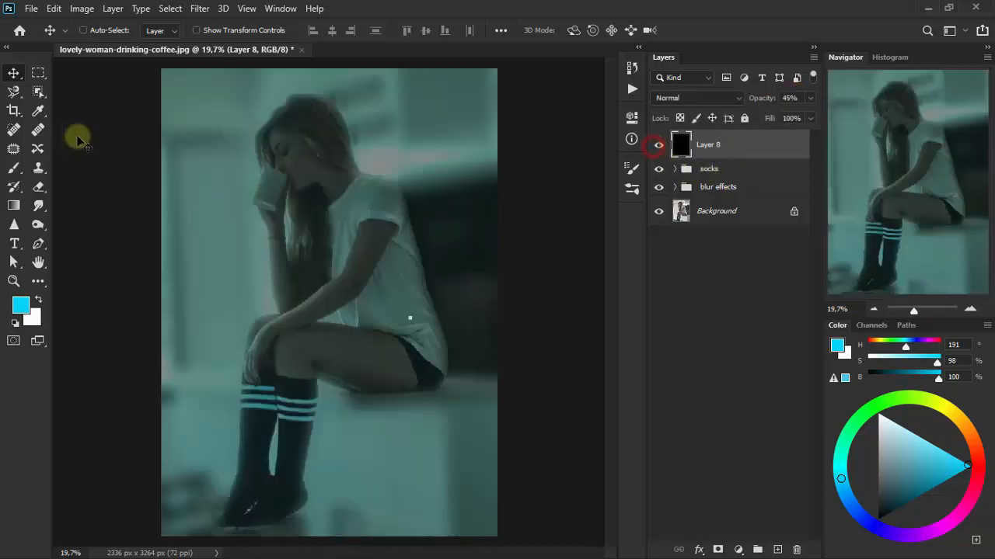
left_click(13, 72)
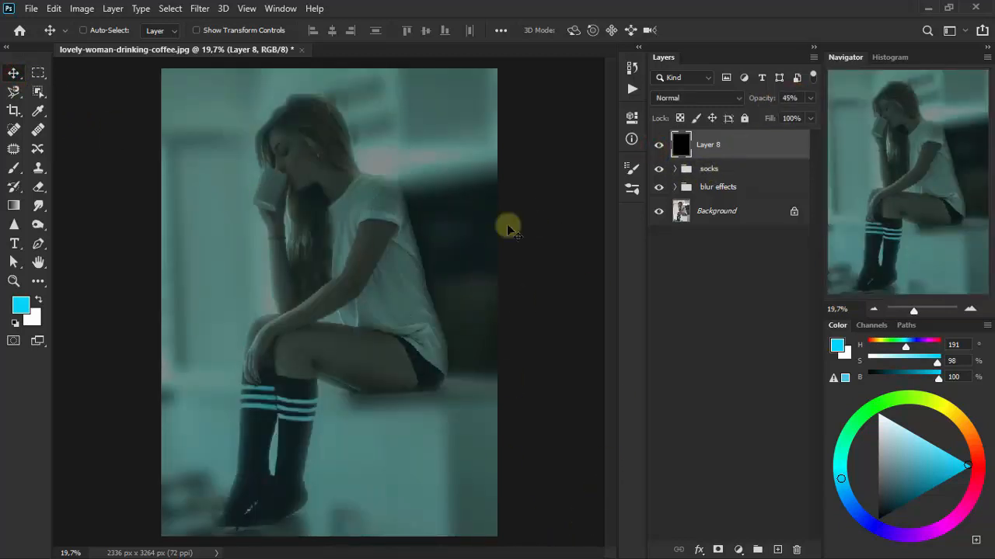
Step: Load Layer 1 copy from the blur effects group as a selection and add it as a layer mask to Layer 8
left_click(675, 187)
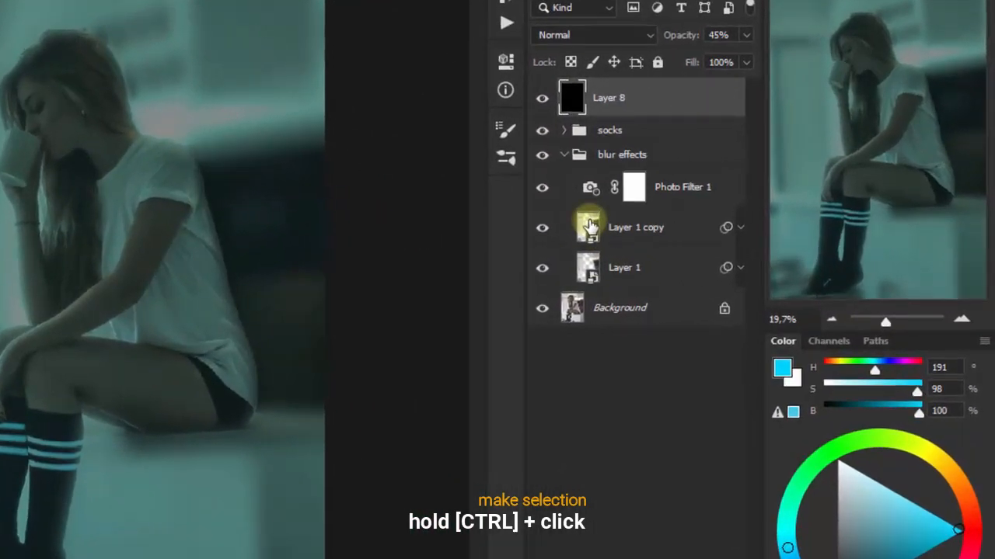
left_click(588, 226, "ctrl")
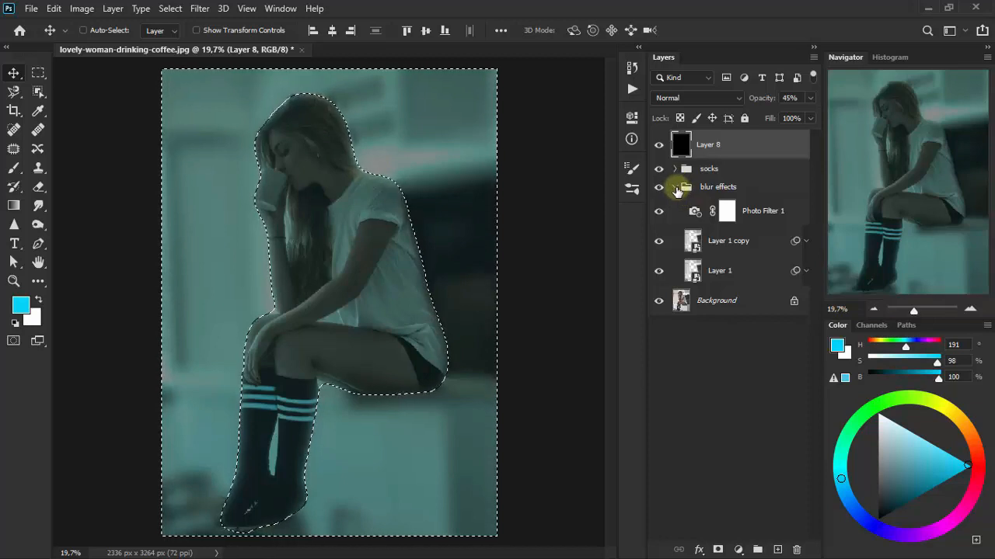
left_click(675, 188)
left_click(680, 145)
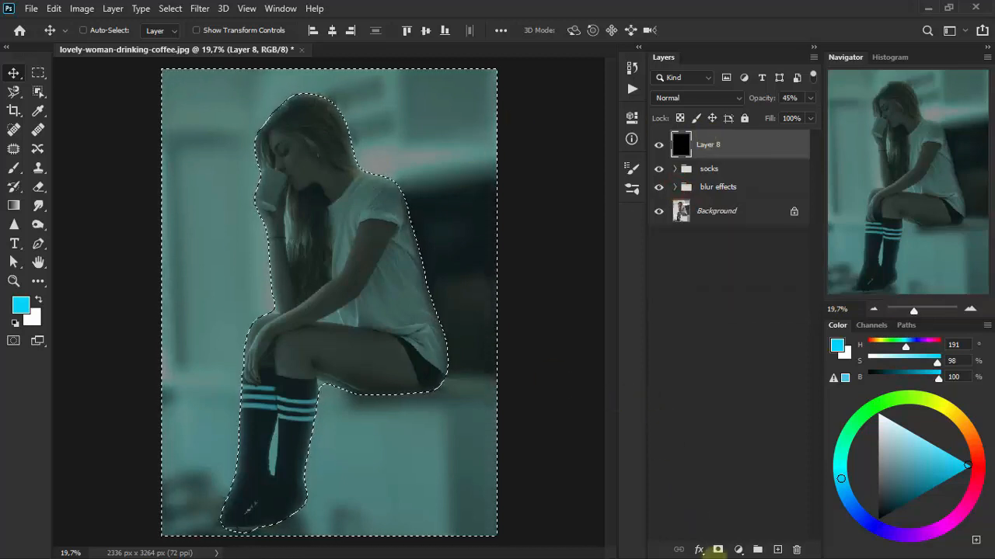
left_click(716, 550)
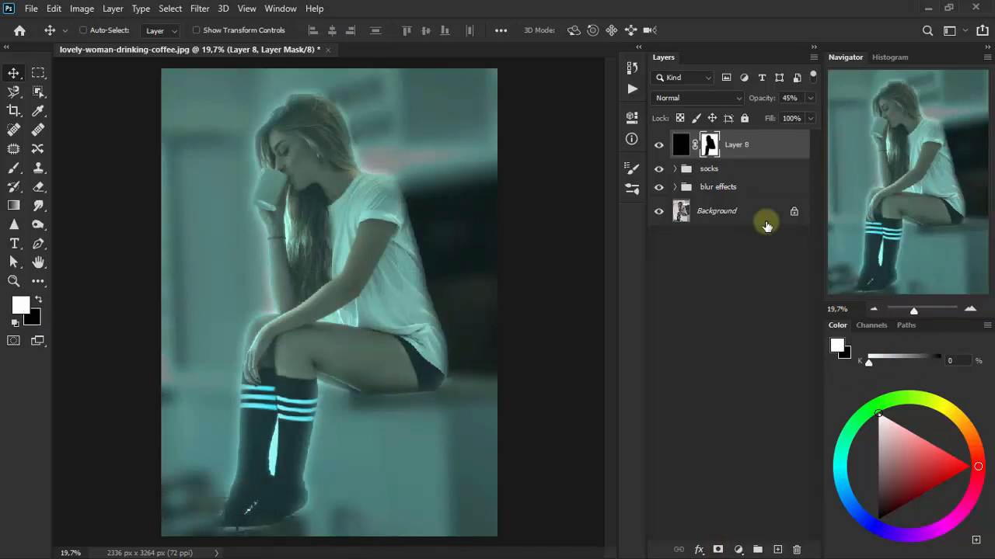
Step: Add a Color Lookup adjustment layer above Layer 8 using the NightFromDay.CUBE 3DLUT file
left_click(740, 549)
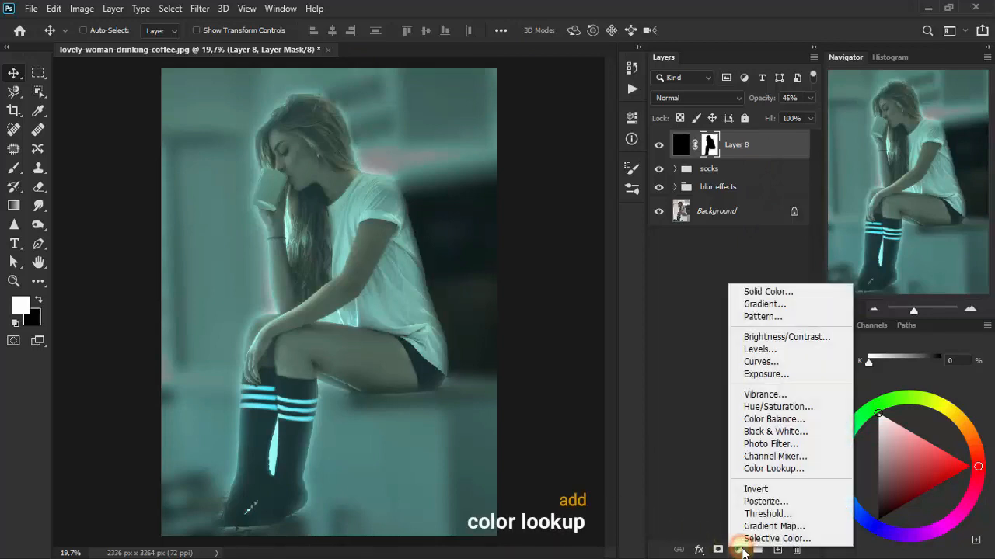
left_click(814, 469)
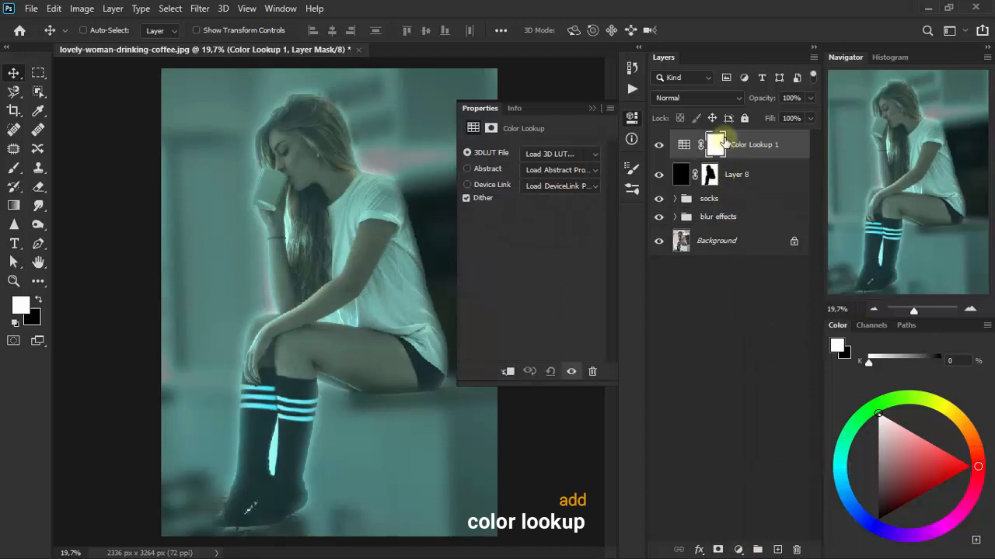
left_click(579, 154)
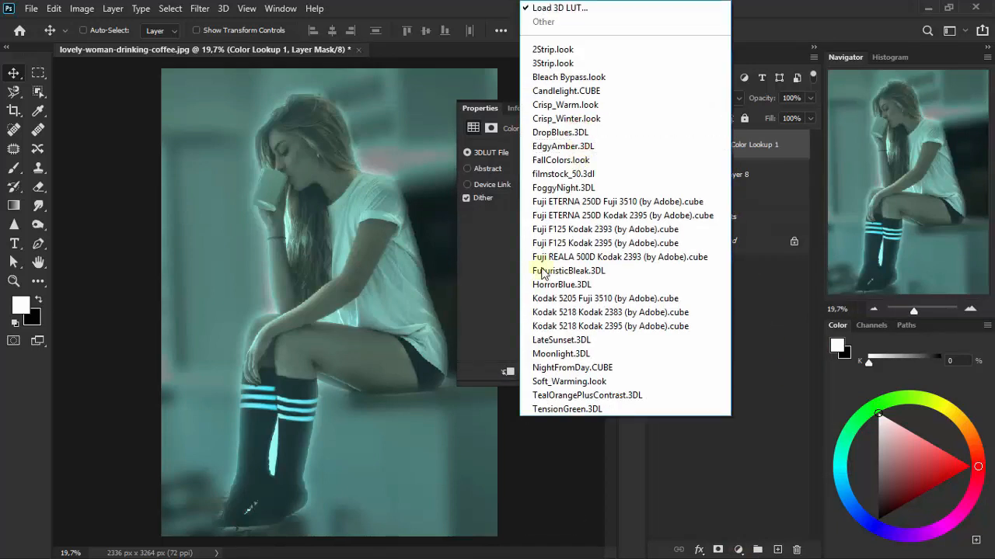
left_click(640, 368)
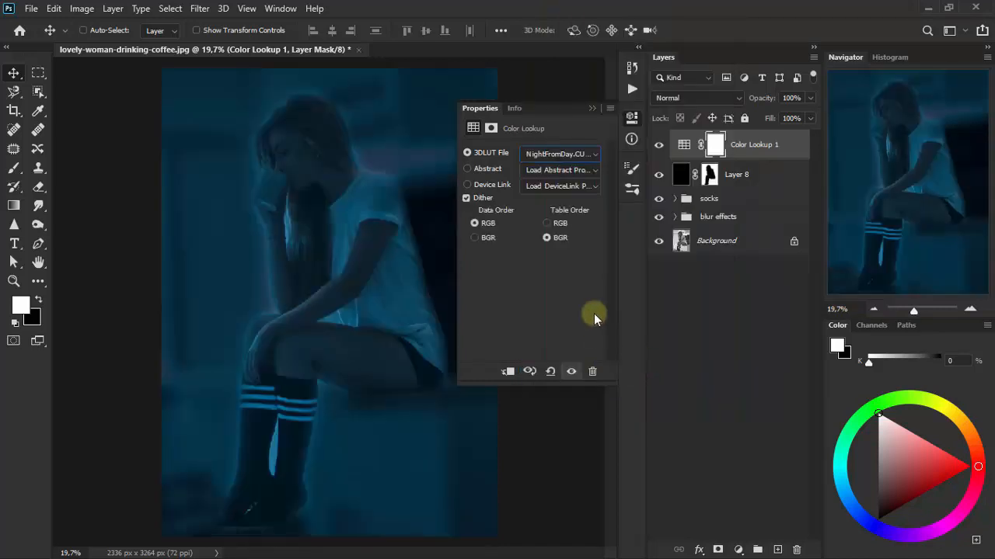
left_click(593, 108)
Step: Set Color Lookup 1 to Vivid Light blending at 10% opacity and compare the image with and without it
left_click(700, 99)
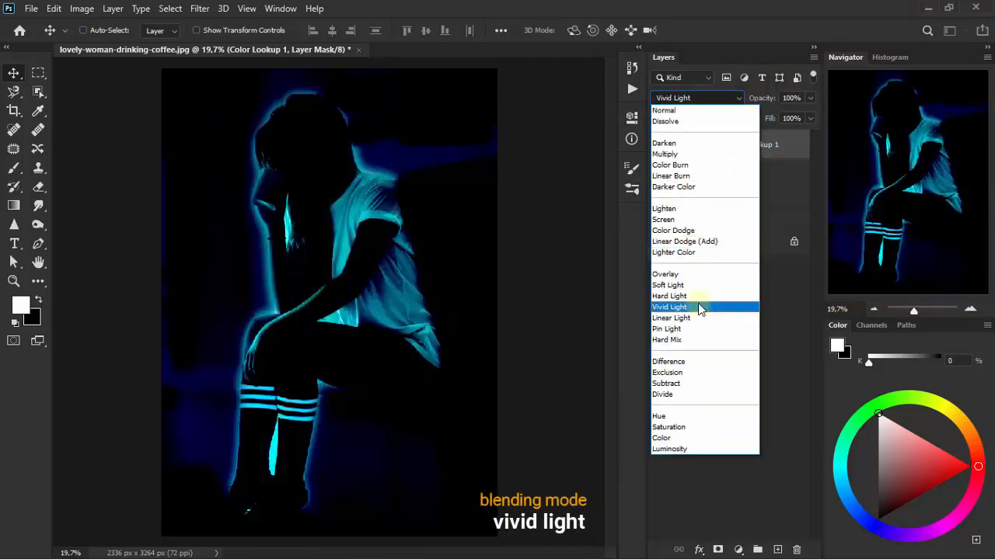
left_click(698, 308)
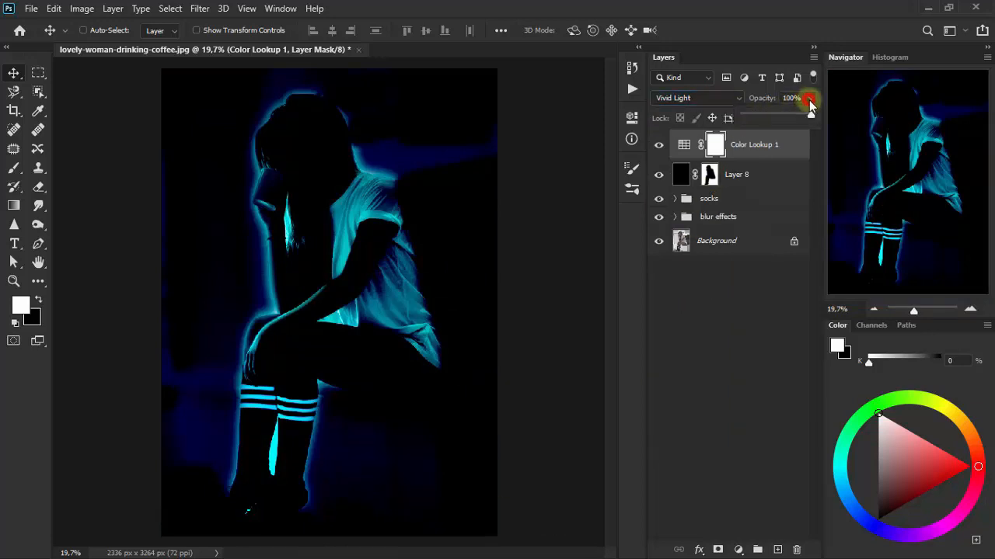
left_click_drag(809, 119, 756, 116)
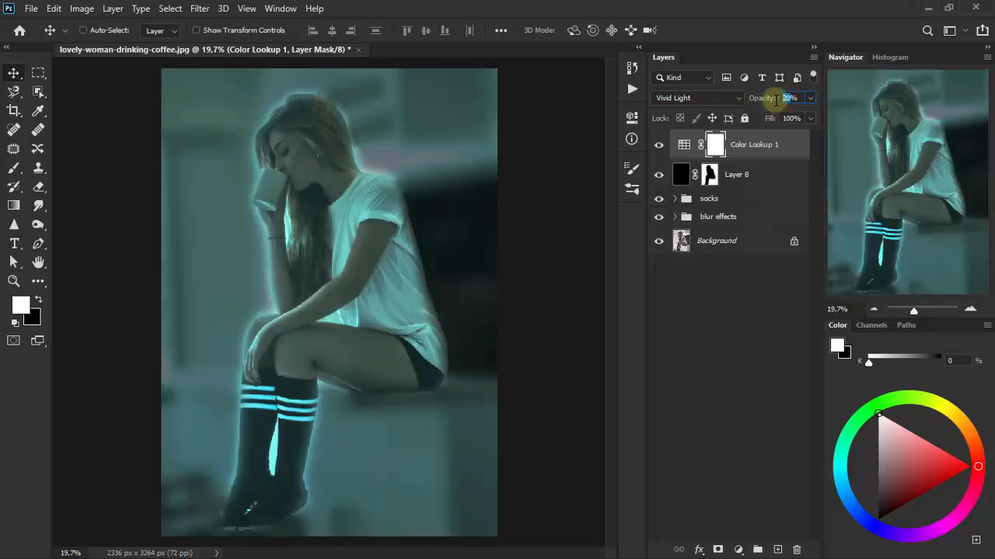
type("10")
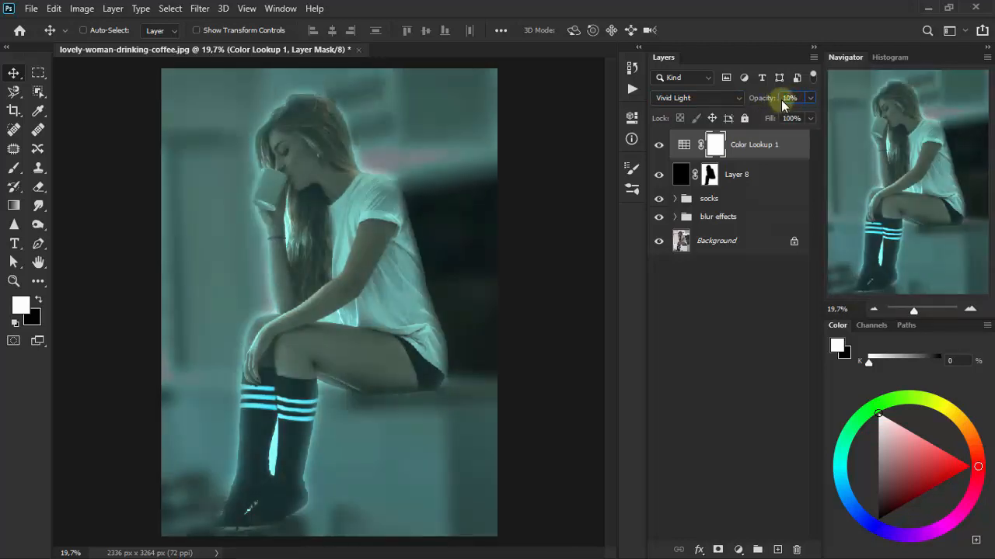
left_click(800, 99)
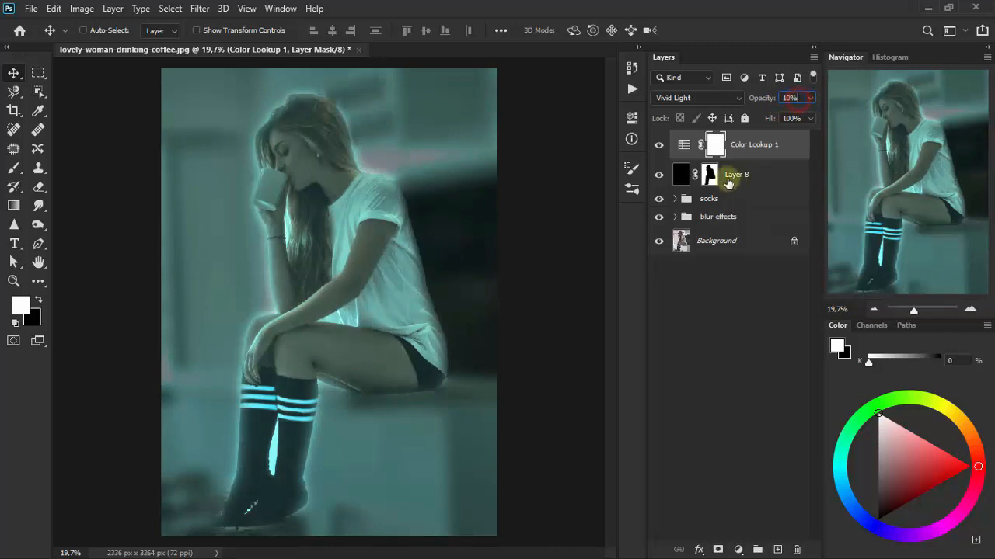
left_click(658, 146)
left_click(657, 147)
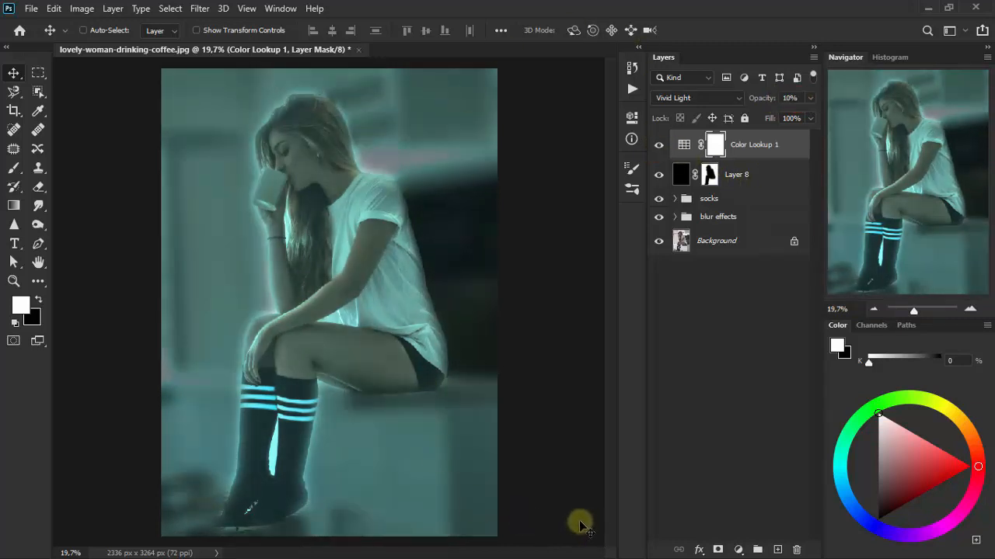
Step: Add a second Color Lookup adjustment layer on top, also using the NightFromDay.CUBE 3DLUT file
left_click(738, 549)
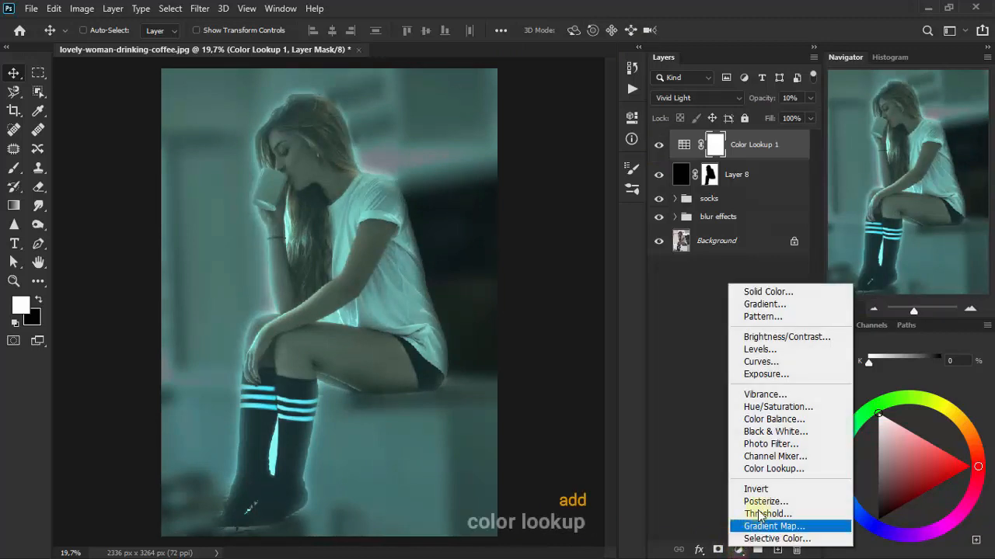
left_click(774, 468)
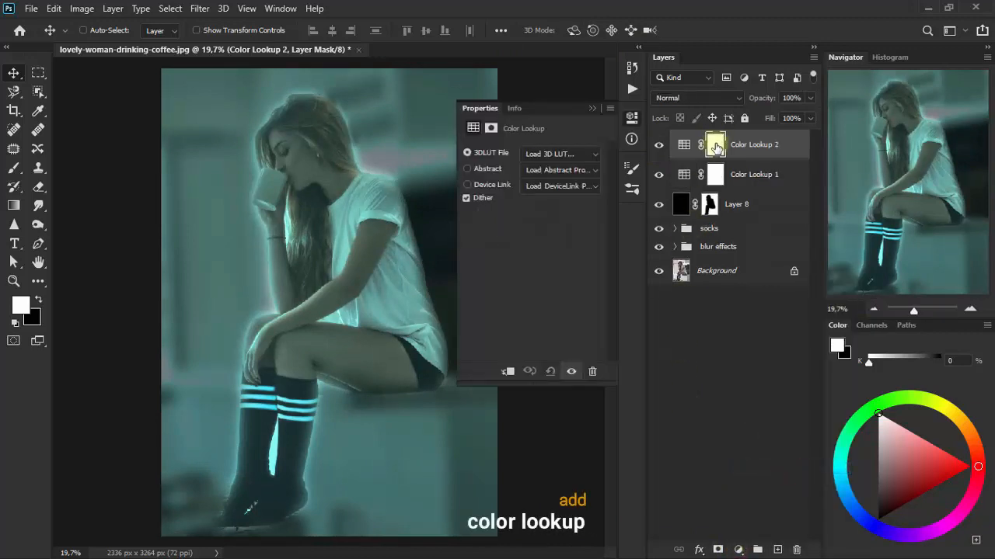
left_click(573, 153)
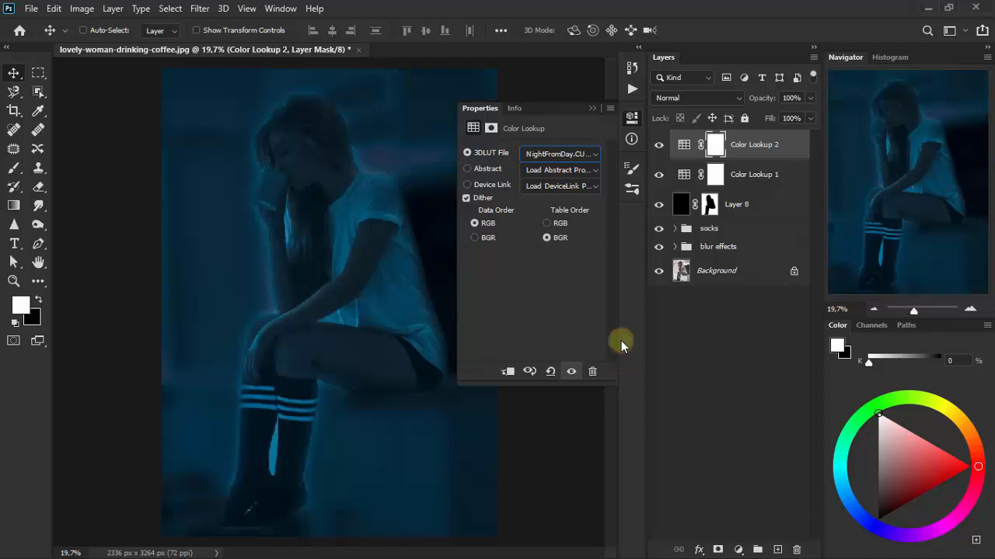
left_click(595, 109)
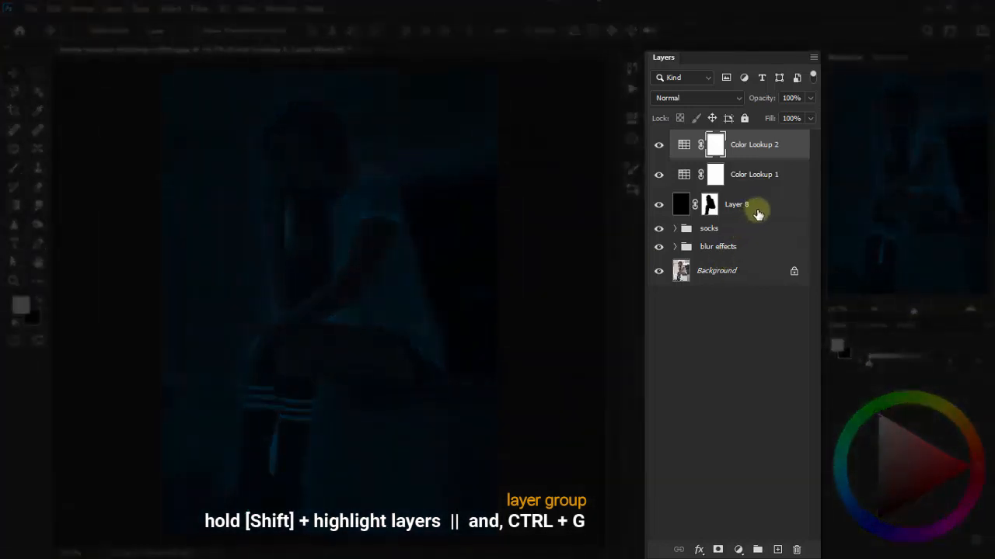
Step: Group Layer 8 and both Color Lookup layers and name the group "darken"
left_click(758, 213, "shift")
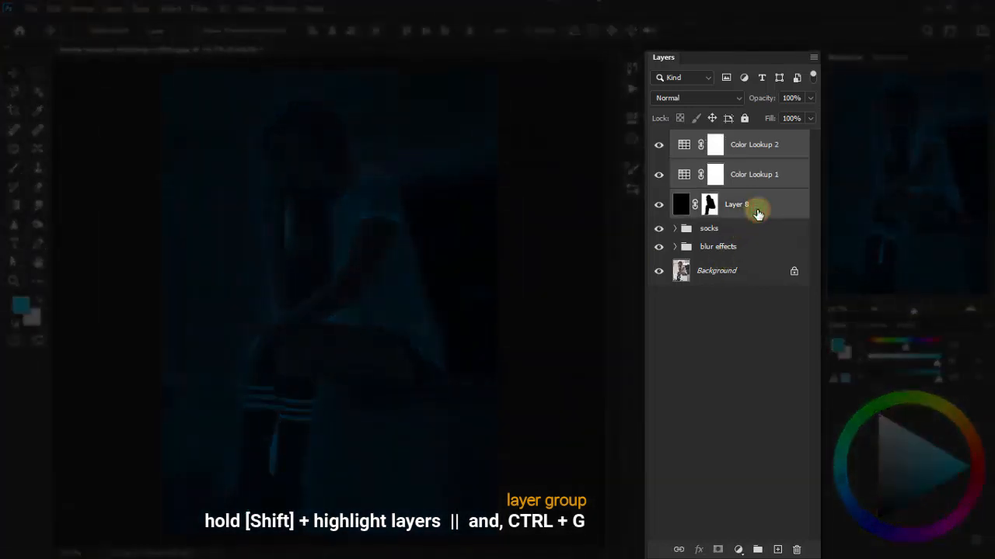
key("ctrl+g")
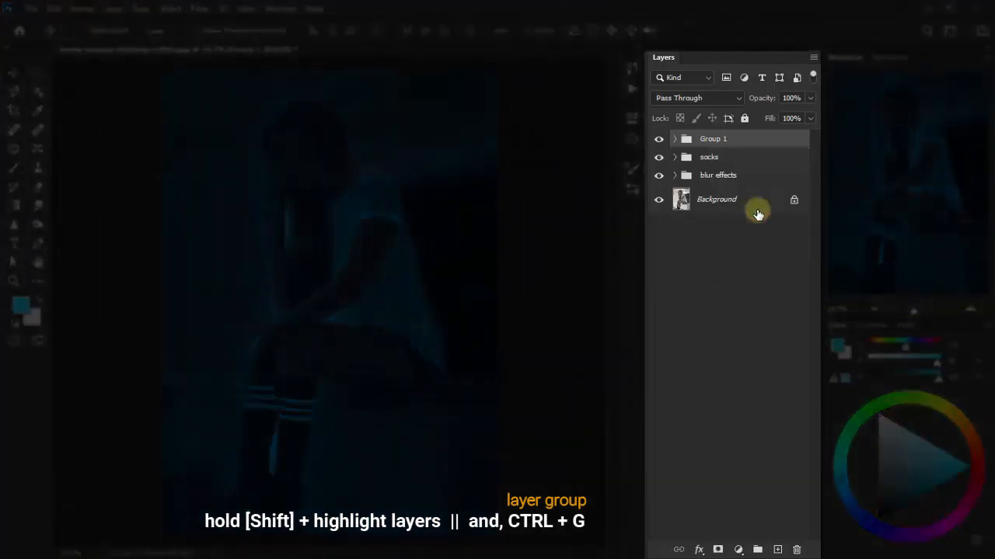
double_click(707, 138)
type("darken")
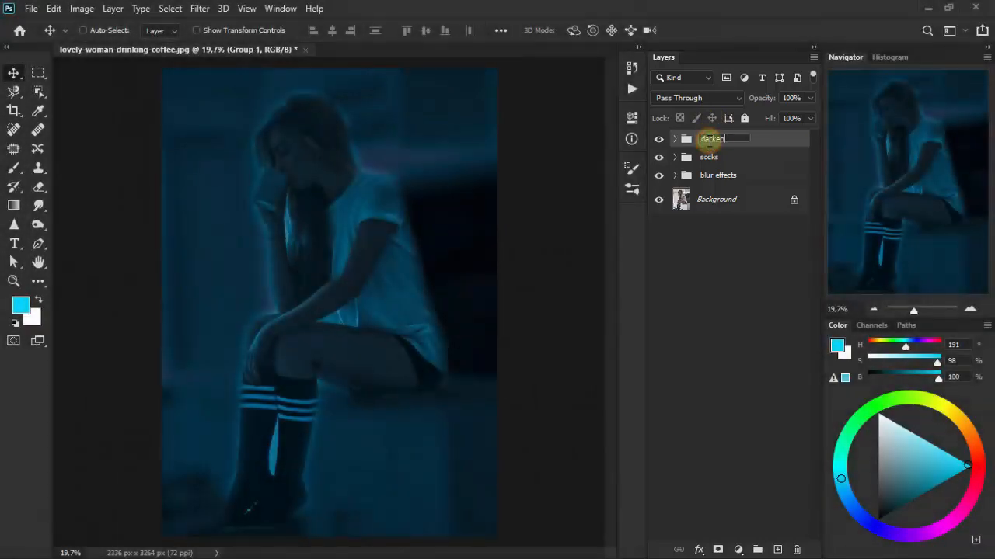
left_click(770, 140)
Step: Compare the image with and without the darken group, and save the document as multiple-glow-effects.psd
left_click(659, 140)
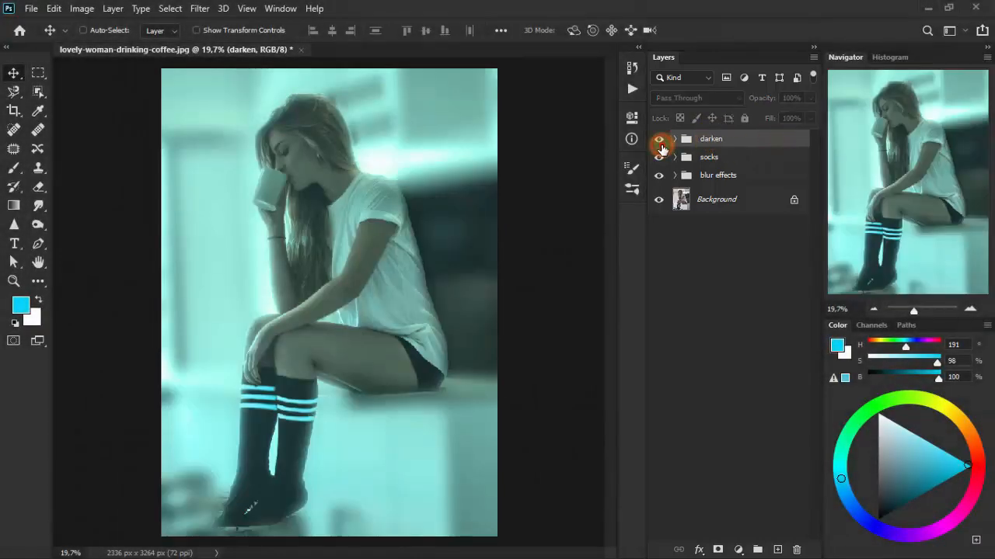
left_click(659, 141)
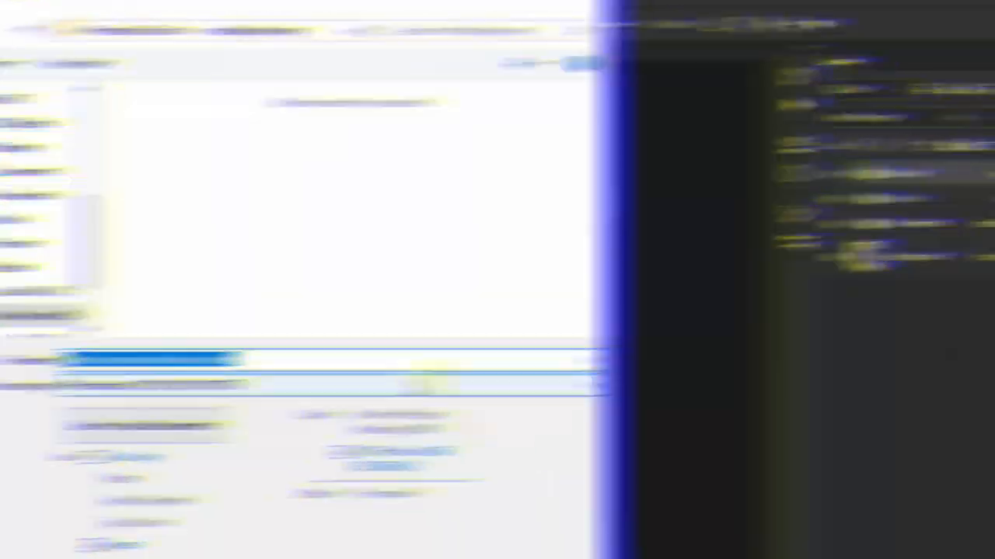
type("multiple glow effects")
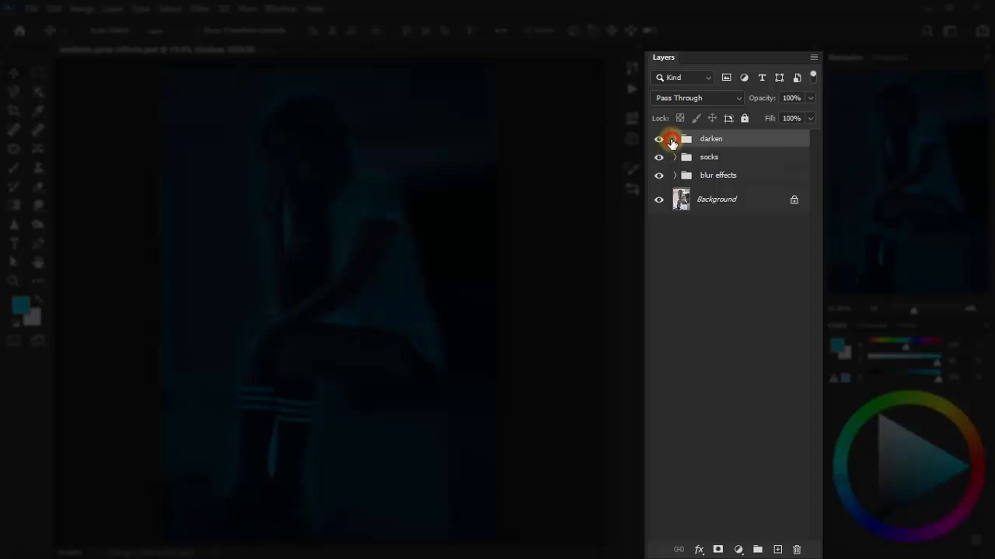
Step: Soften Layer 8's mask in the darken group around the woman's outline, using the Eraser at 12% opacity with black as the foreground color
left_click(674, 141)
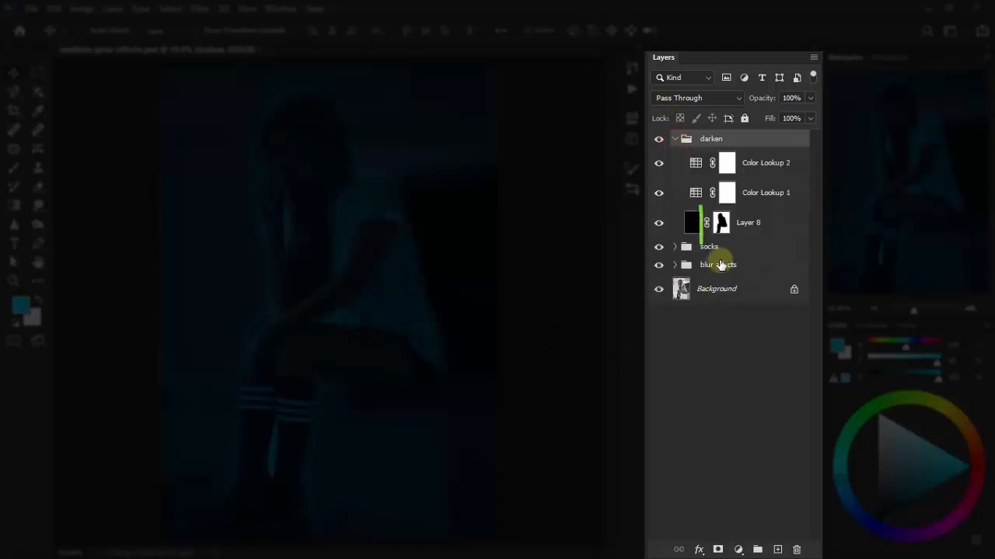
left_click(721, 227)
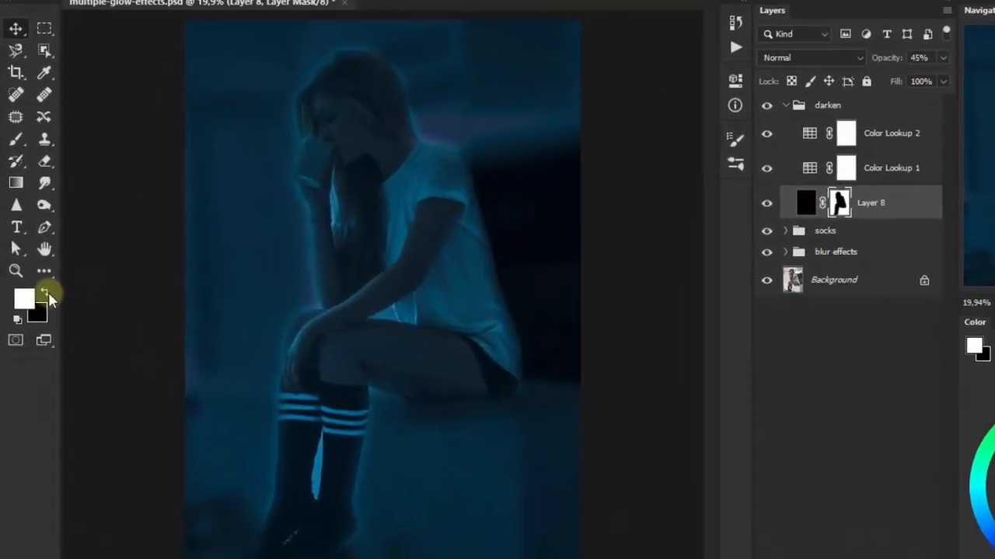
left_click(40, 300)
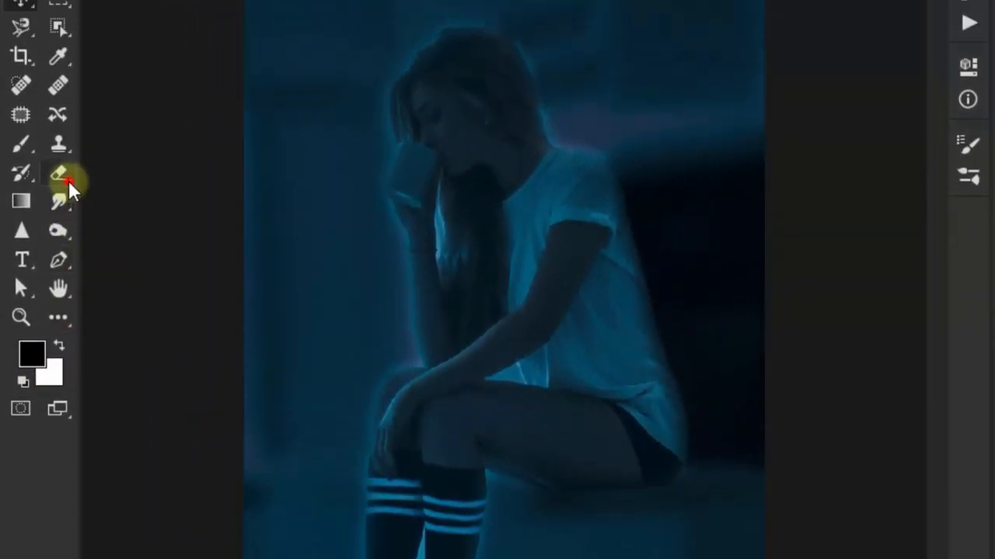
left_click(58, 126)
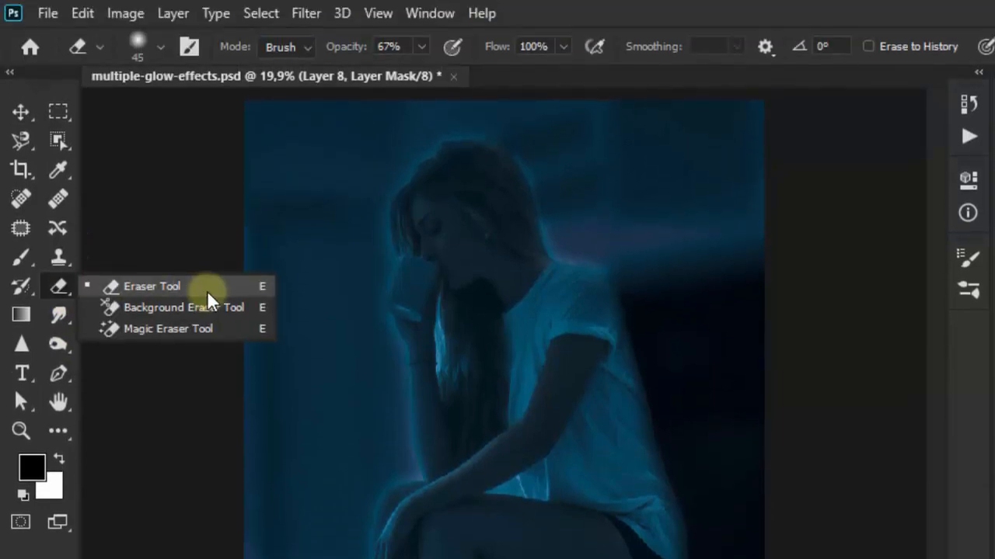
left_click(206, 289)
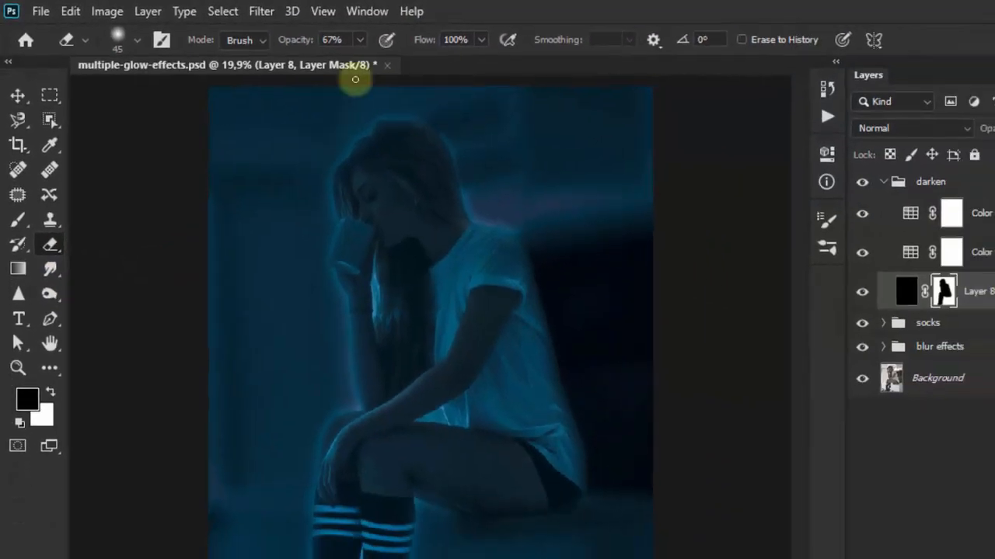
left_click_drag(331, 36, 315, 58)
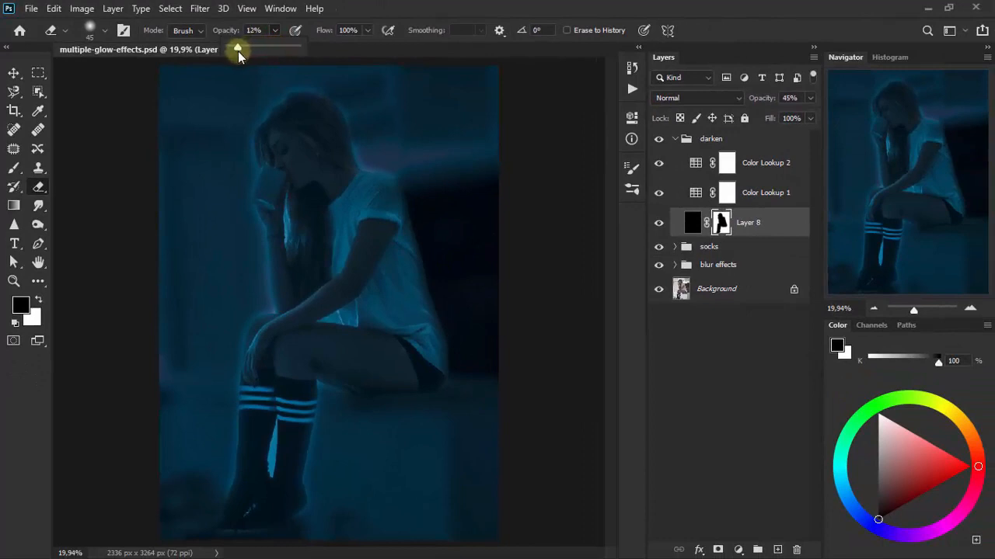
mouse_move(264, 424)
left_mouse_down()
mouse_move(223, 492)
mouse_move(232, 424)
left_mouse_up()
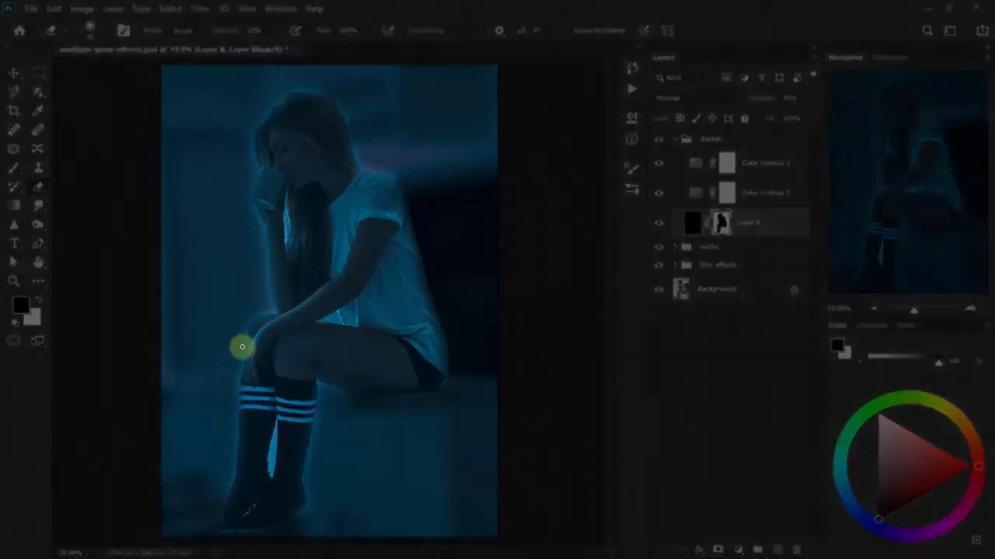
left_click(268, 309)
left_click_drag(226, 487, 236, 518)
left_click_drag(271, 472, 275, 429)
left_click_drag(231, 488, 236, 360)
left_click(277, 311)
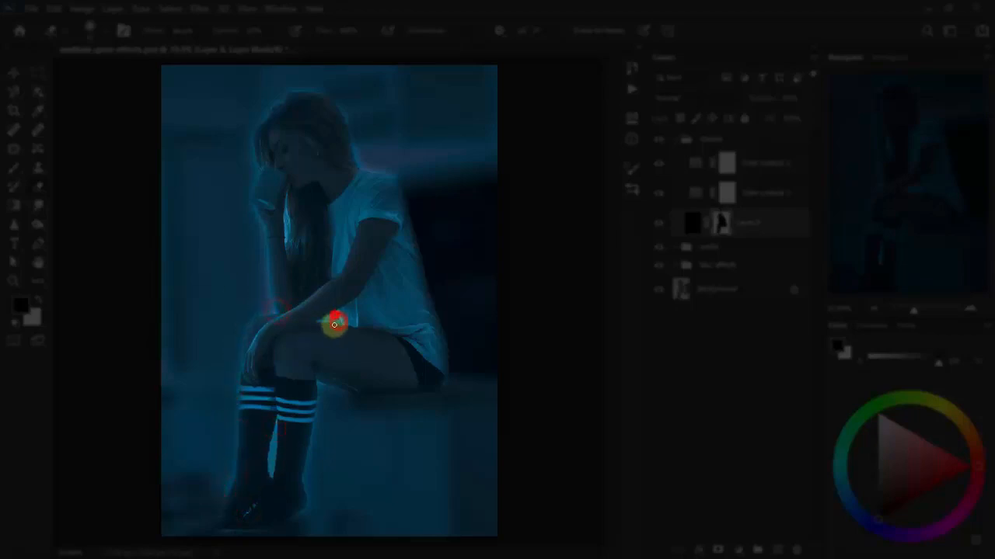
left_click_drag(291, 519, 306, 498)
left_click_drag(307, 493, 306, 470)
mouse_move(306, 464)
left_mouse_down()
mouse_move(307, 513)
mouse_move(315, 452)
left_mouse_up()
left_click_drag(320, 386, 350, 396)
mouse_move(237, 474)
left_mouse_down()
mouse_move(236, 449)
mouse_move(270, 449)
mouse_move(277, 425)
left_mouse_up()
mouse_move(233, 346)
left_mouse_down()
mouse_move(287, 217)
mouse_move(257, 215)
left_mouse_up()
left_click_drag(254, 165, 273, 107)
mouse_move(273, 106)
left_mouse_down()
mouse_move(318, 91)
mouse_move(253, 166)
left_mouse_up()
left_click_drag(358, 155, 391, 175)
left_click_drag(273, 98, 356, 157)
left_click_drag(286, 240, 286, 195)
left_click_drag(255, 233, 250, 218)
left_click_drag(270, 306, 269, 286)
left_click_drag(322, 429, 320, 385)
mouse_move(268, 502)
left_mouse_down()
mouse_move(274, 474)
mouse_move(303, 471)
left_mouse_up()
left_click_drag(220, 533, 220, 502)
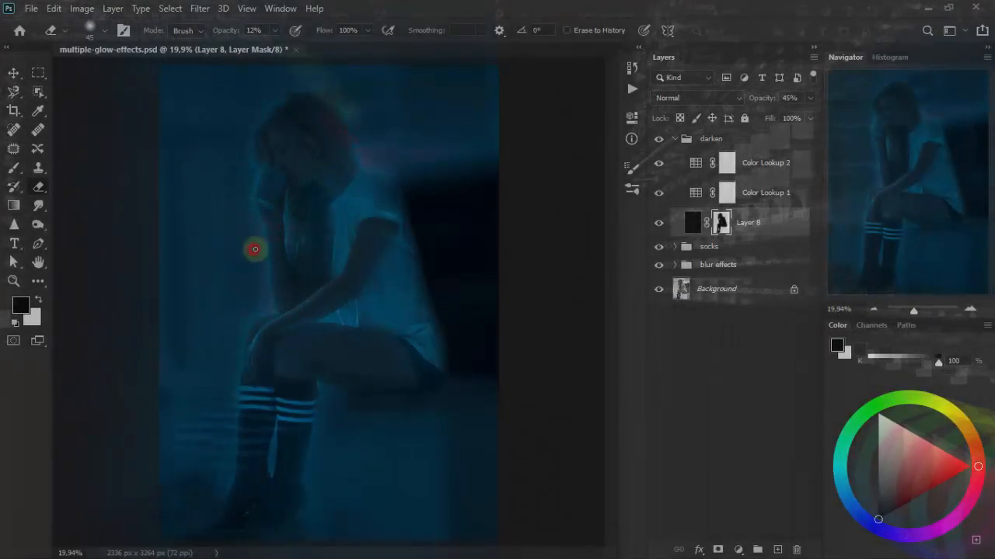
left_click(255, 243)
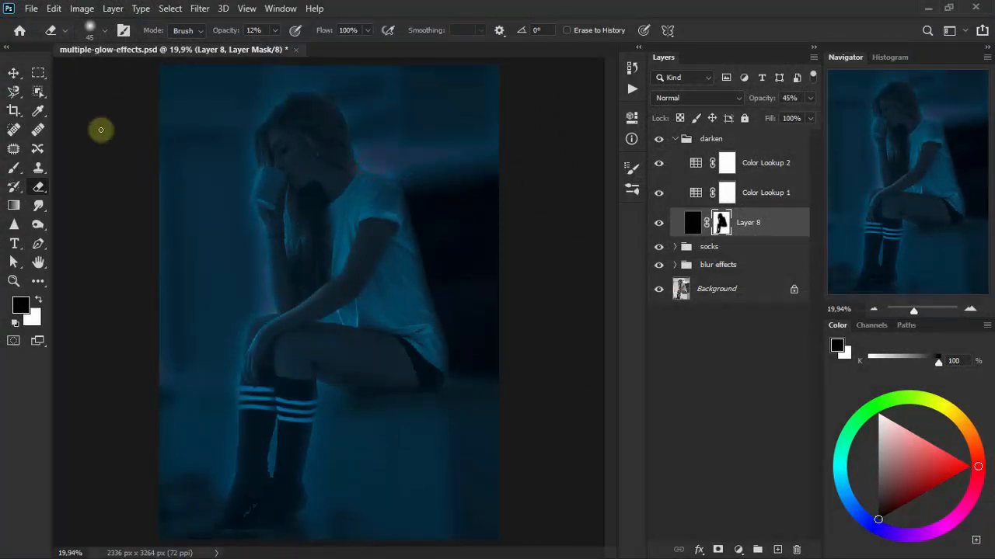
left_click(14, 73)
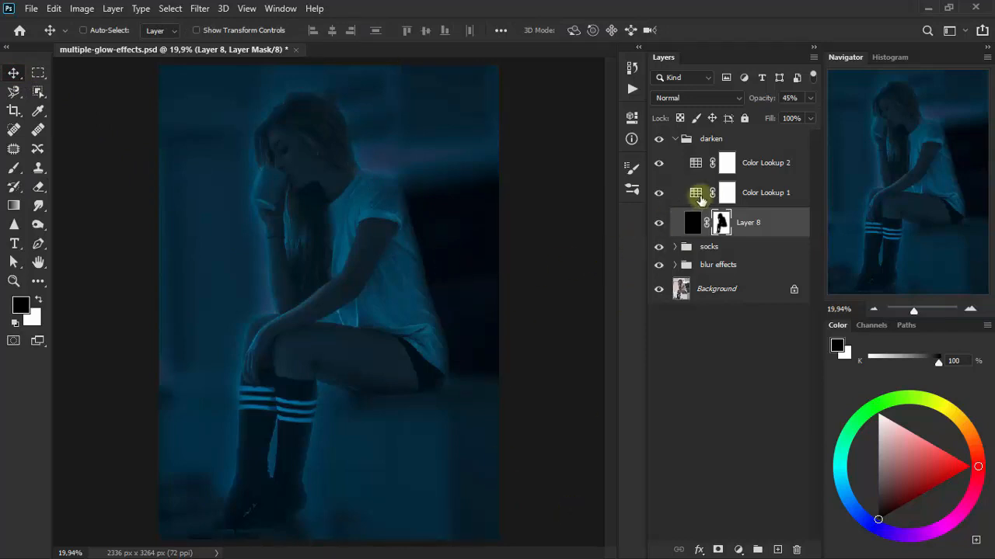
left_click(744, 146)
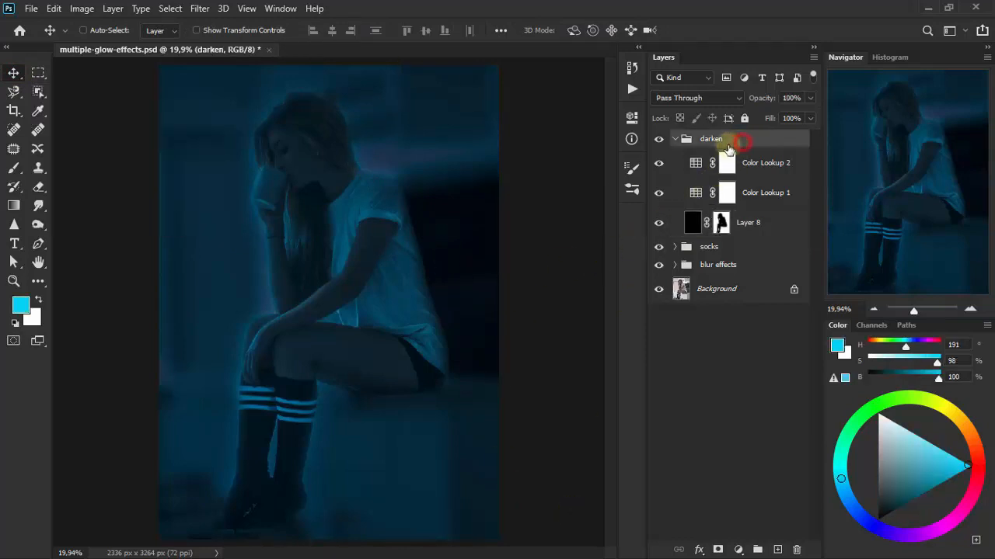
left_click(673, 139)
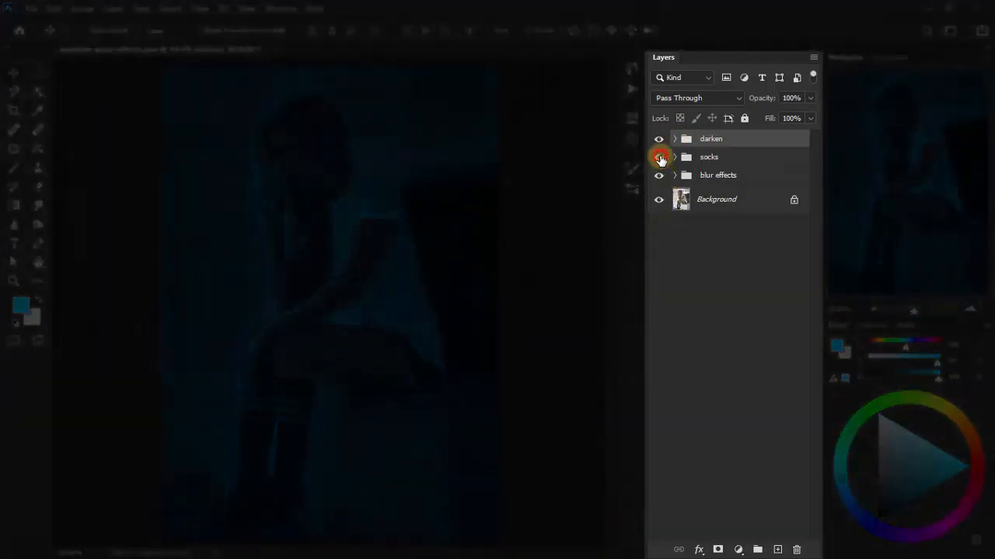
Step: Duplicate the socks group to the top of the layer stack and name the copy "socks 2"
left_click(659, 158)
left_click(758, 164)
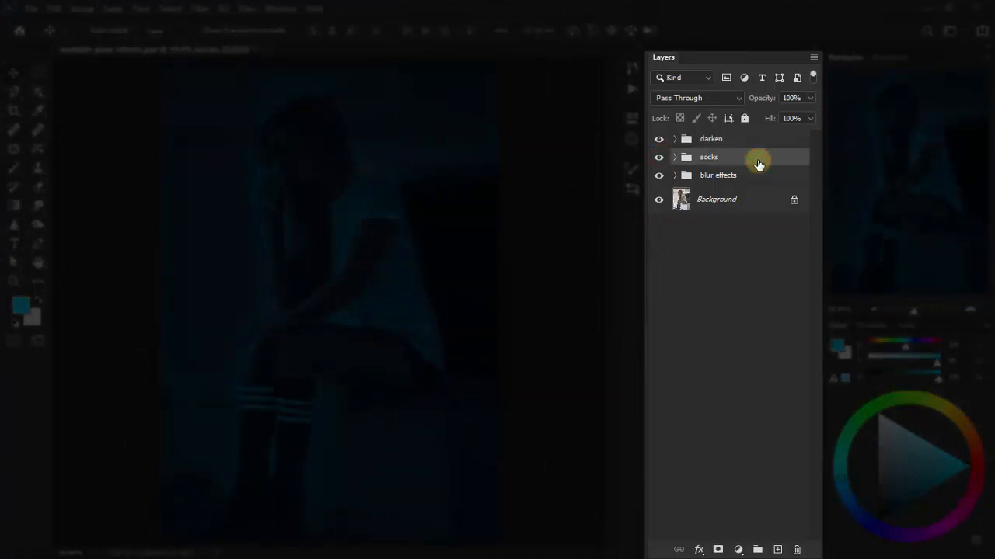
key("ctrl+j")
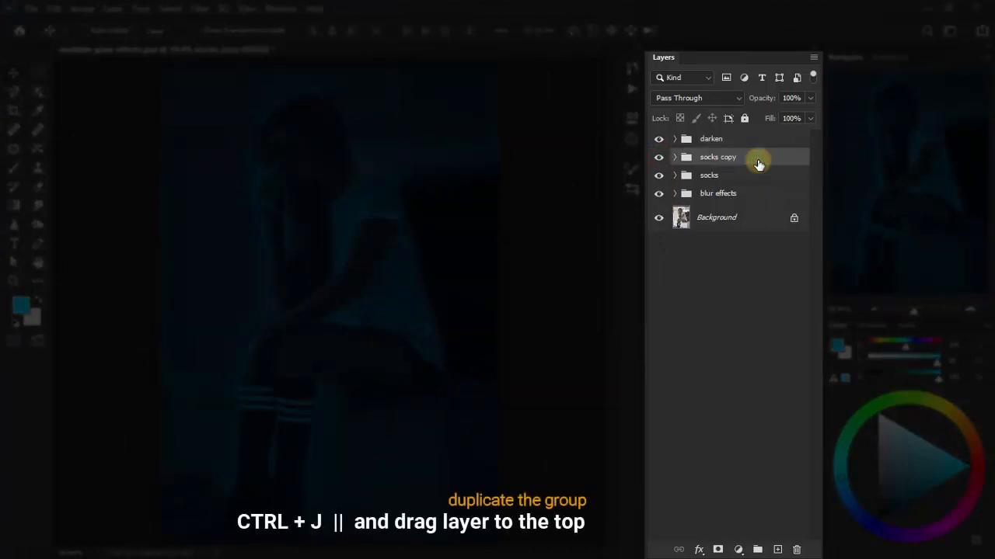
left_click_drag(759, 158, 738, 133)
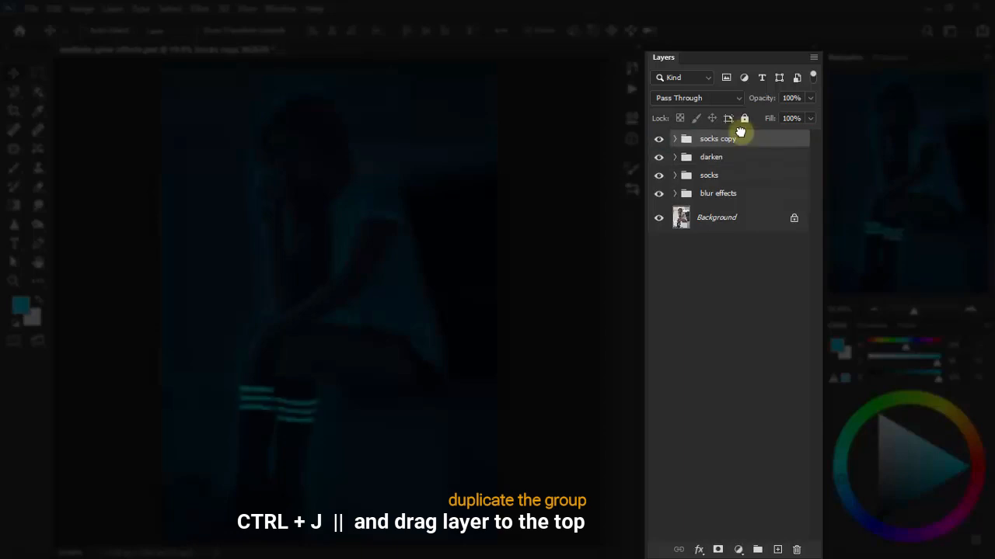
double_click(728, 138)
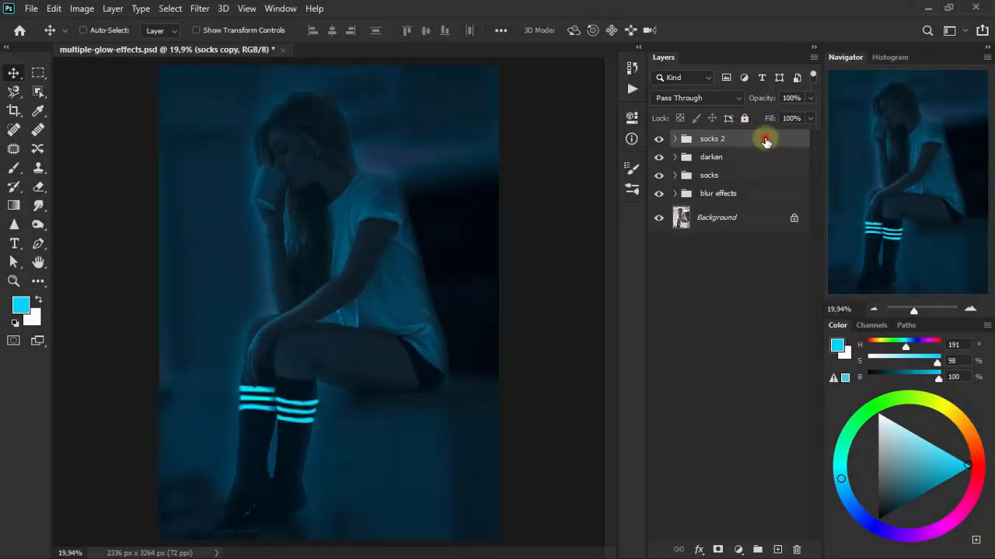
left_click(766, 141)
left_click(656, 142)
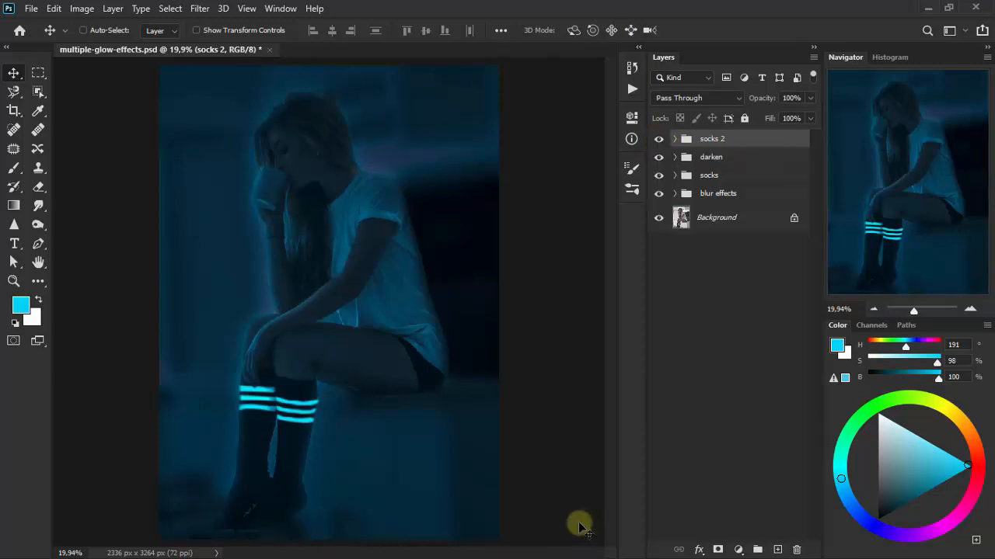
Step: Add a new layer above socks 2 and confirm cyan 06d3ff as the foreground color
left_click(777, 549)
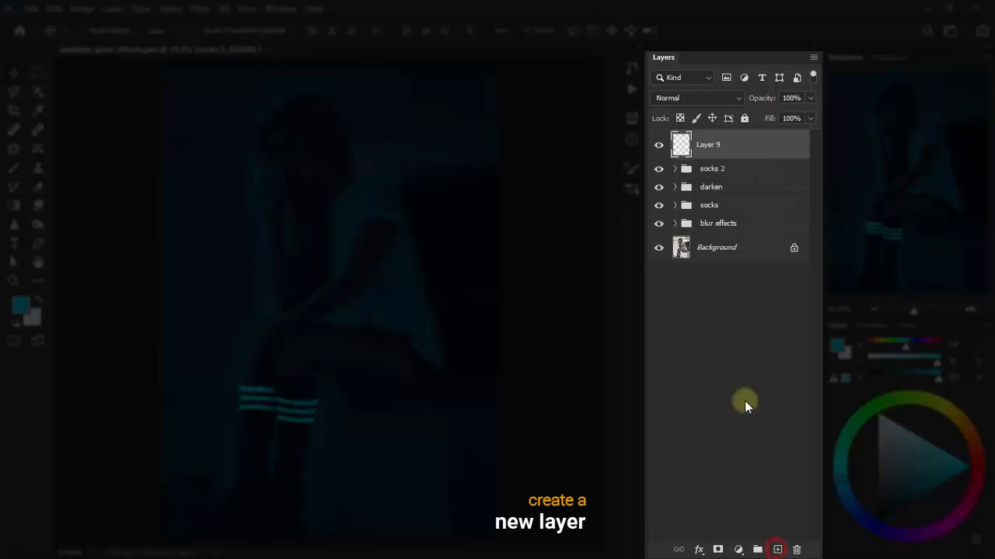
left_click(22, 306)
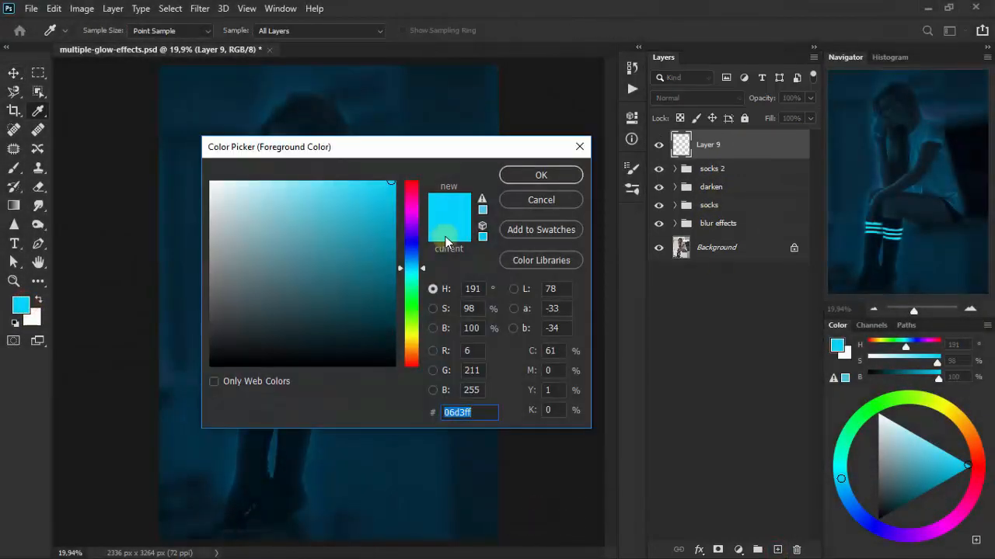
left_click(568, 178)
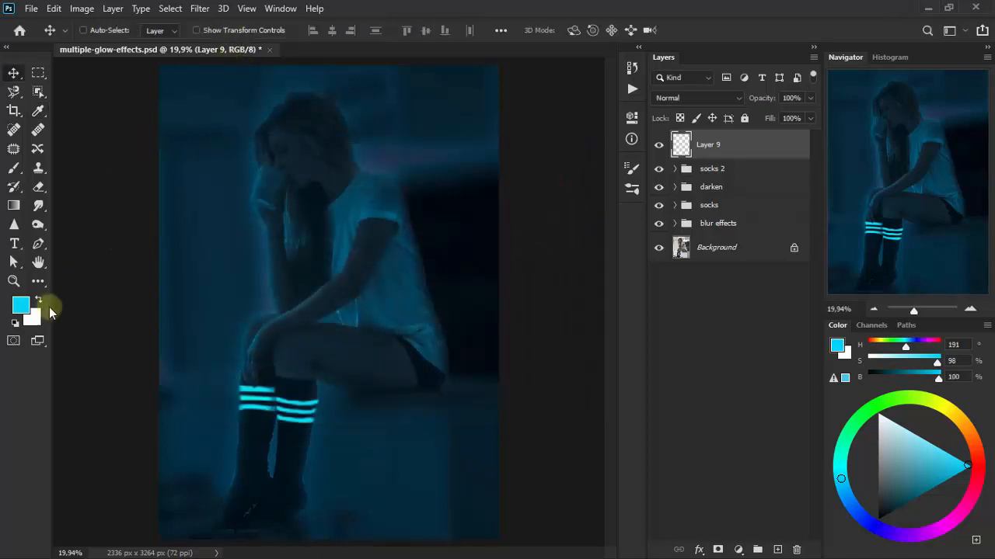
Step: Trace a closed path around the bracelet on the woman's raised wrist with the Pen tool
left_click(13, 281)
left_click(274, 237)
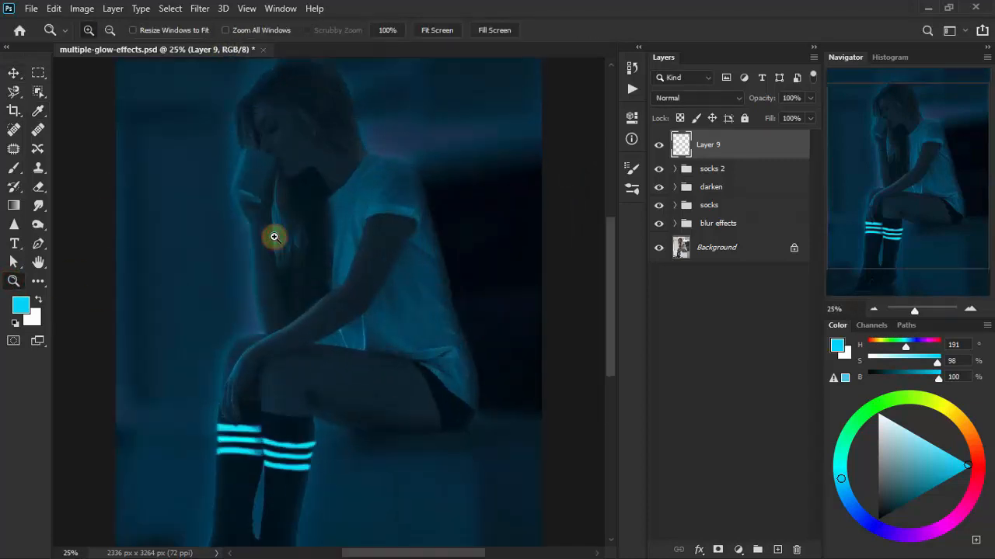
left_click(275, 237)
left_click_drag(612, 305, 611, 281)
left_click_drag(435, 551, 445, 550)
left_click(49, 246)
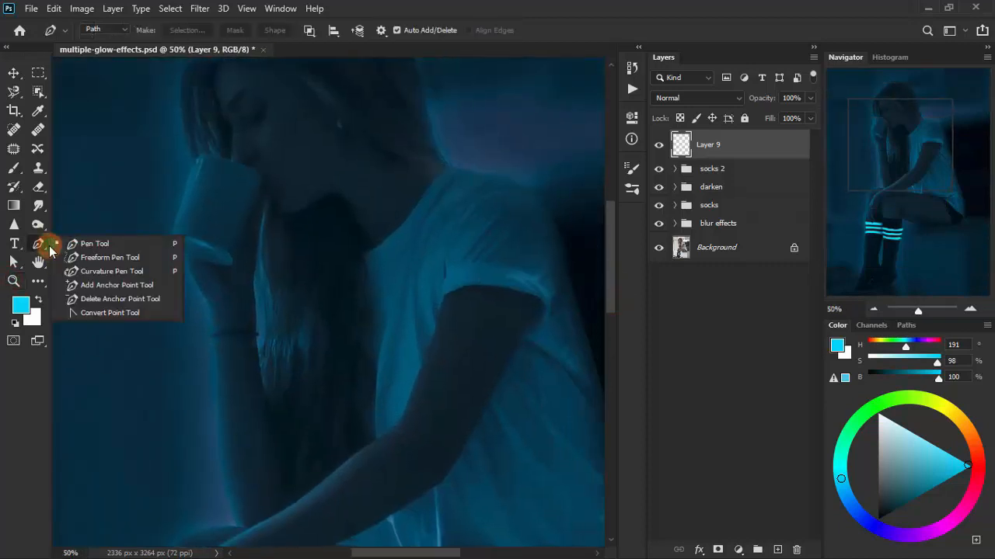
left_click(88, 244)
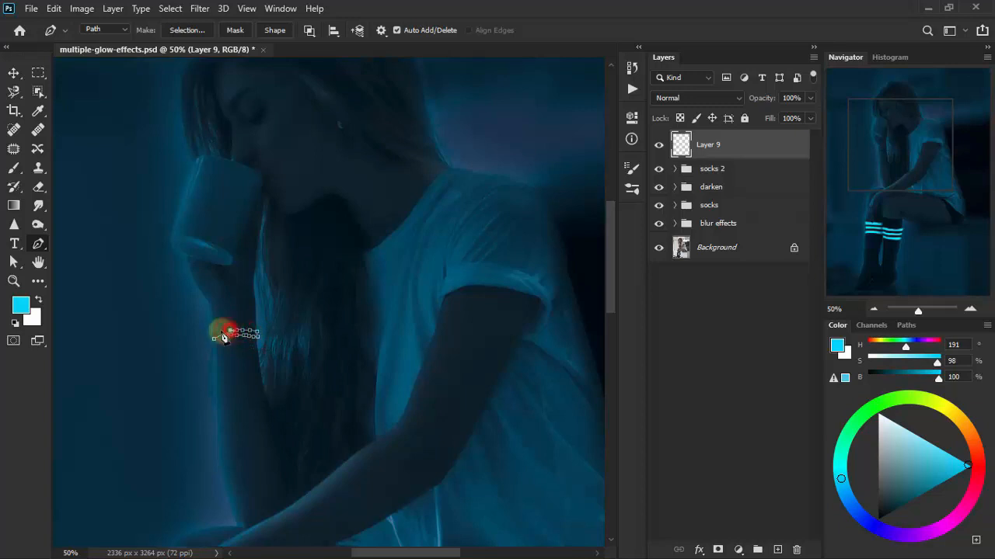
left_click(218, 336)
Step: Turn the bracelet path into a selection, fill it with the cyan foreground color on Layer 9 and deselect
right_click(243, 338)
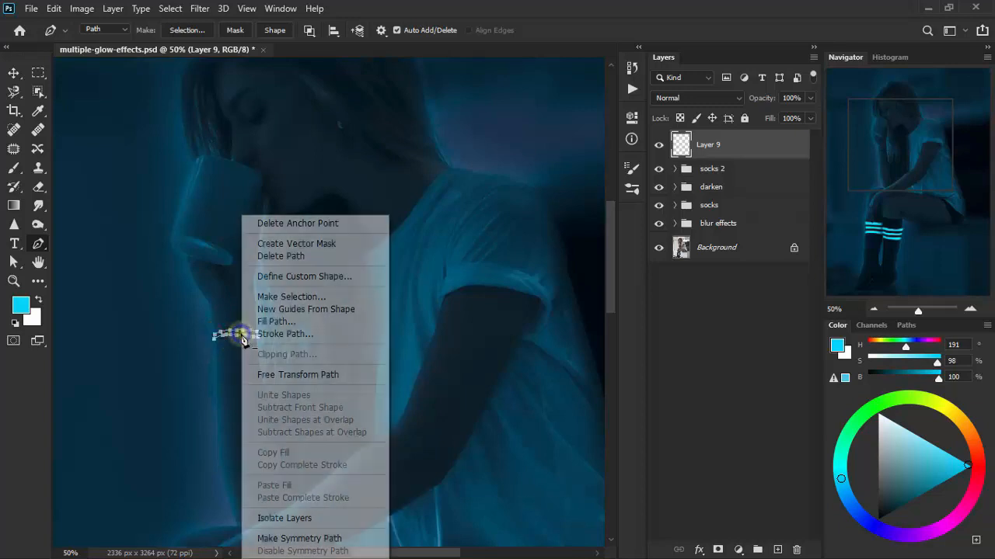
left_click(345, 297)
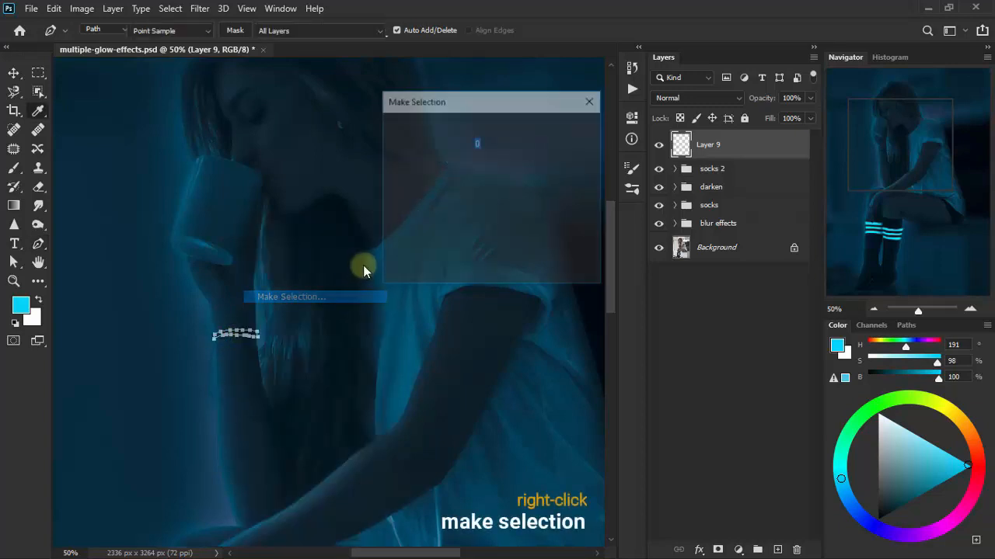
left_click(571, 136)
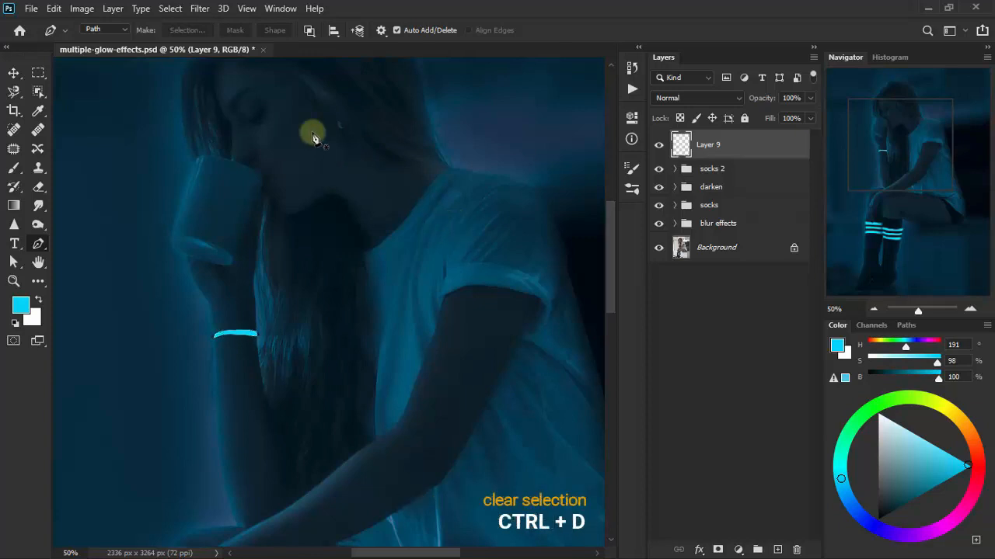
Step: Apply a Gaussian Blur with a 3,3 pixel radius to Layer 9 and compare the image with and without the layer
left_click(246, 7)
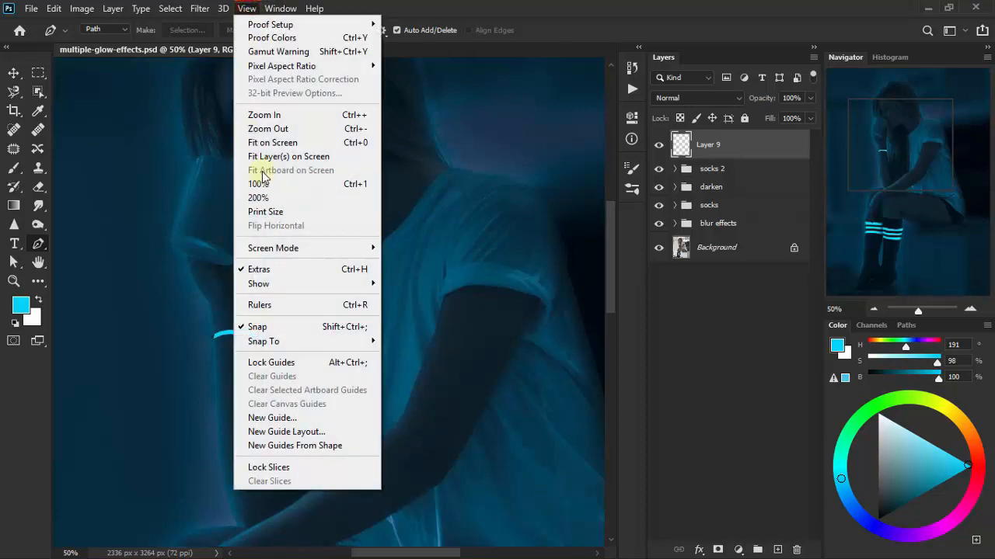
mouse_move(200, 8)
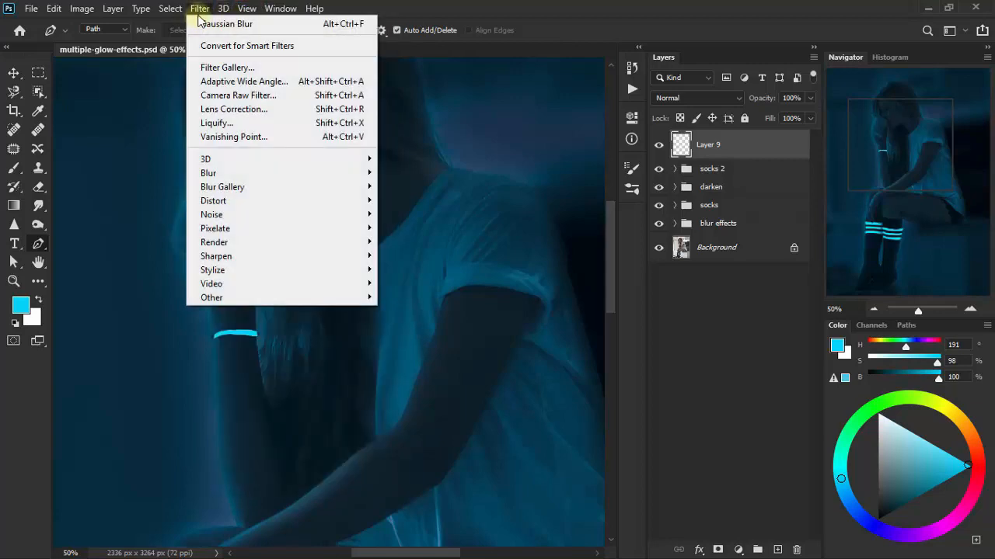
mouse_move(259, 177)
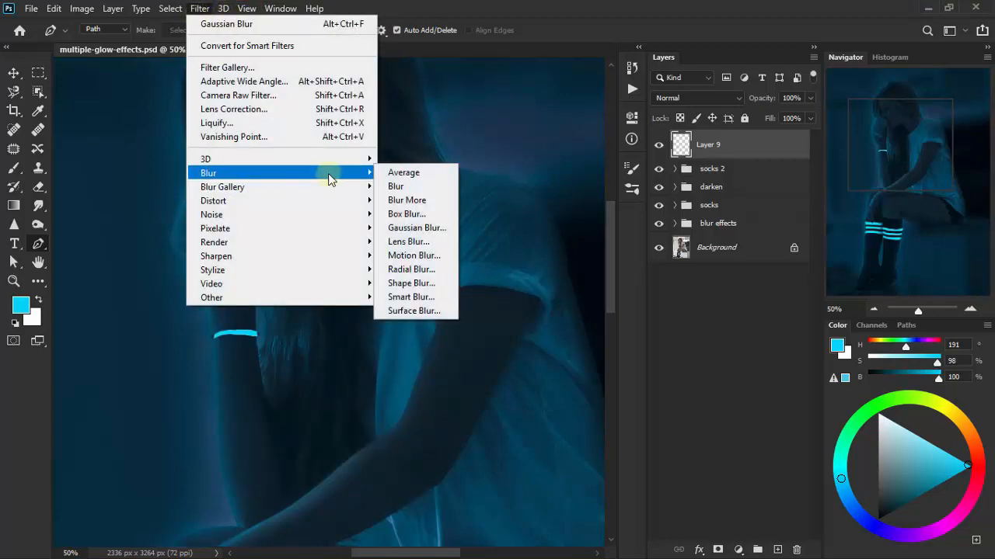
left_click(411, 225)
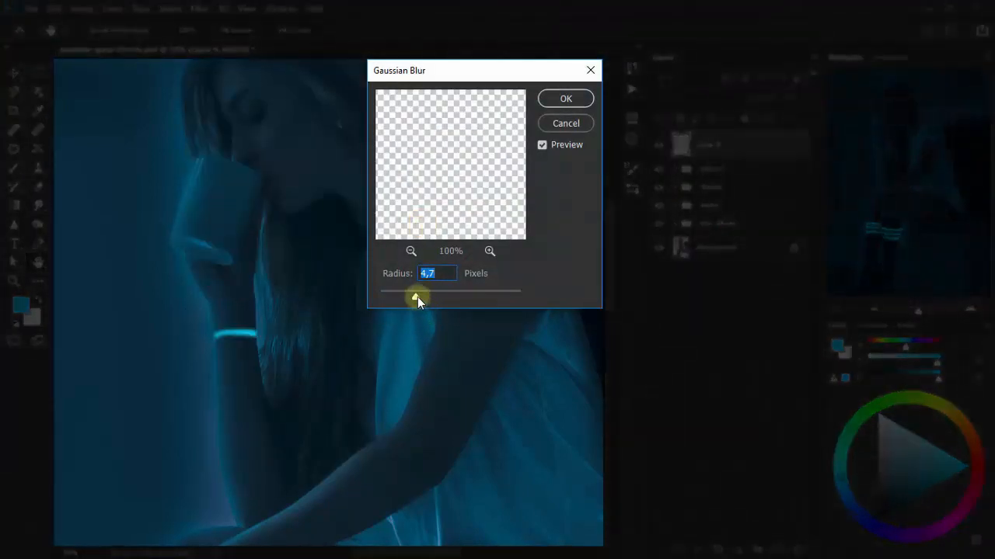
left_click(402, 297)
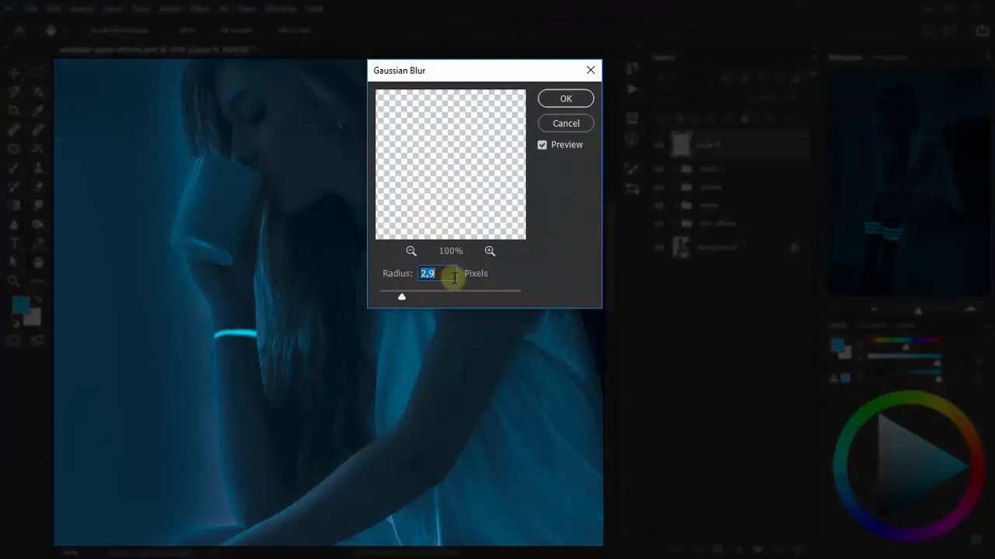
left_click(442, 268)
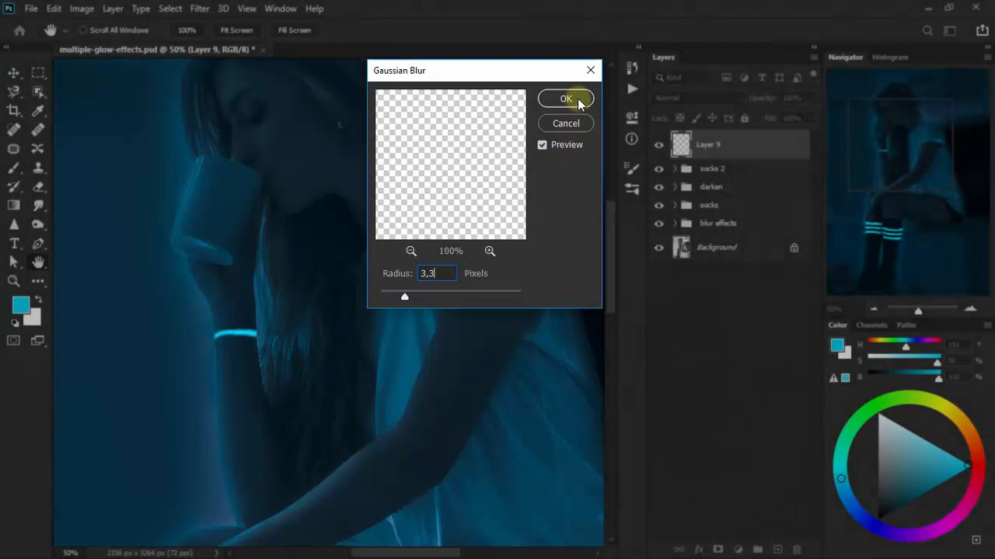
left_click(566, 98)
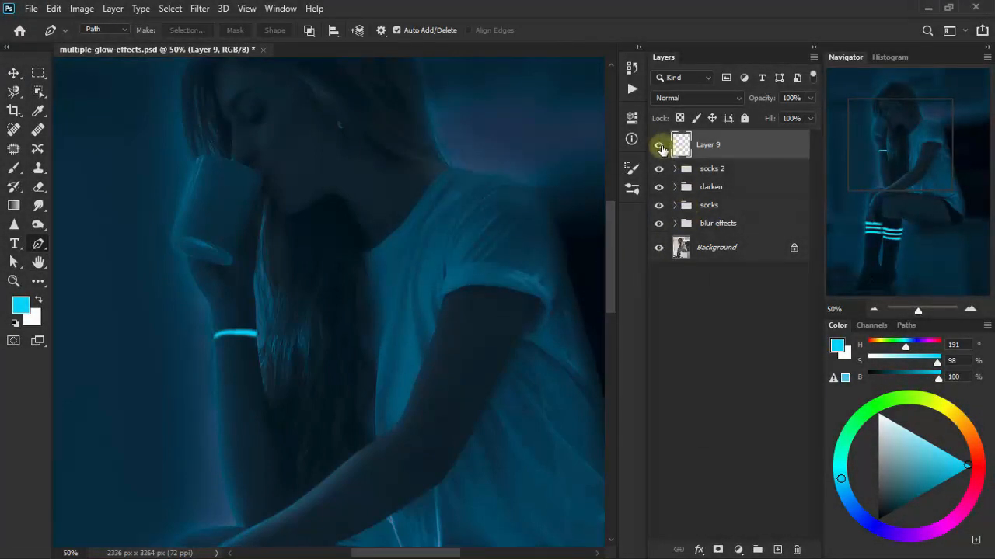
left_click(659, 147)
left_click(660, 147)
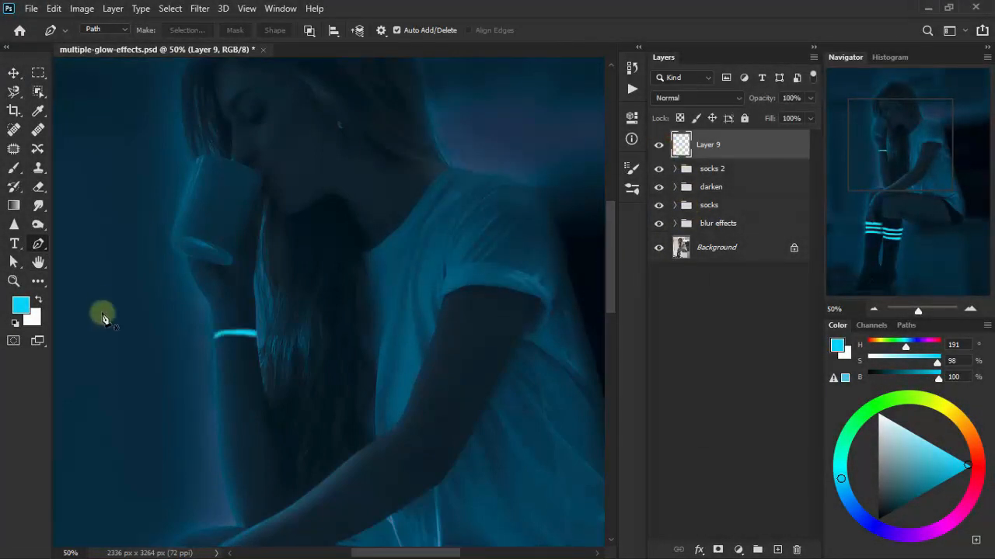
Step: Soften the edges of the cyan bracelet glow on Layer 9 using the Eraser tool at 12% opacity
left_click(39, 188)
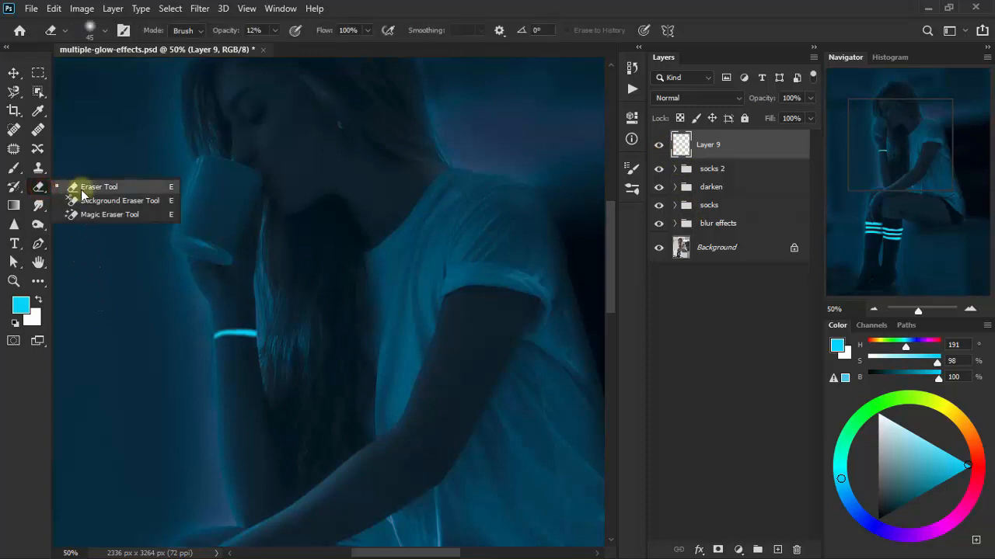
left_click(74, 188)
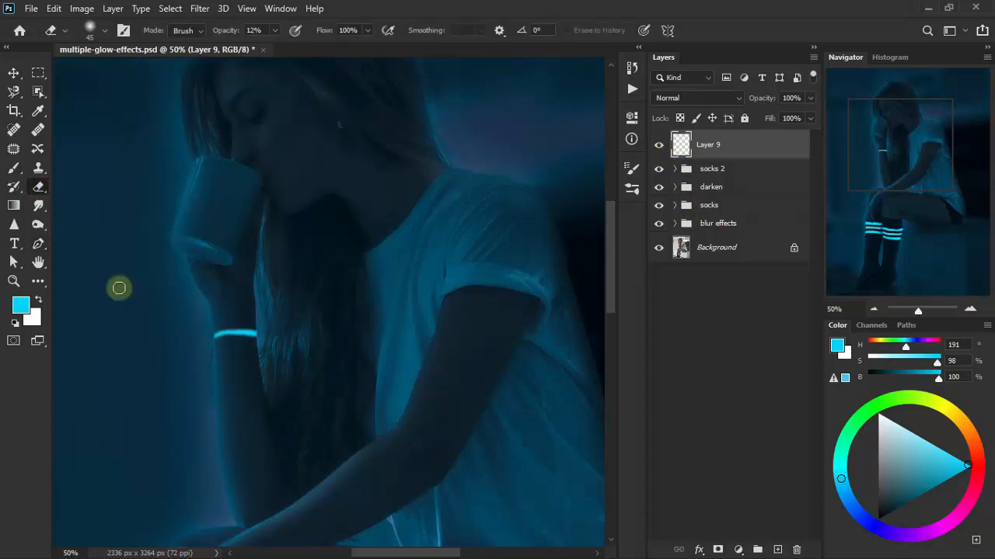
mouse_move(232, 341)
left_mouse_down()
mouse_move(256, 342)
mouse_move(254, 326)
mouse_move(216, 324)
left_mouse_up()
left_click_drag(258, 345, 251, 324)
left_click(264, 337)
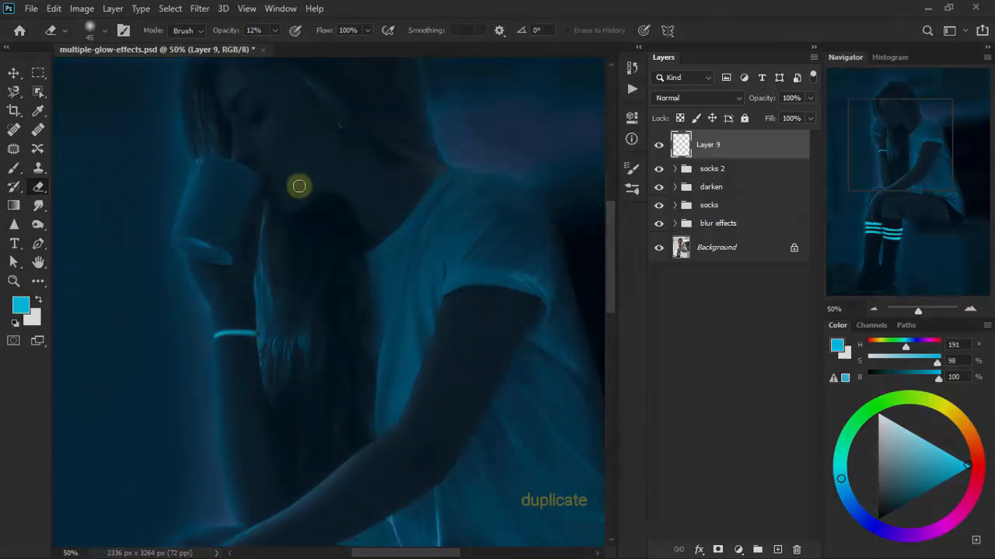
Step: Duplicate Layer 9, set the copy's blending mode to Soft Light, and compare the image with and without it
key("ctrl+j")
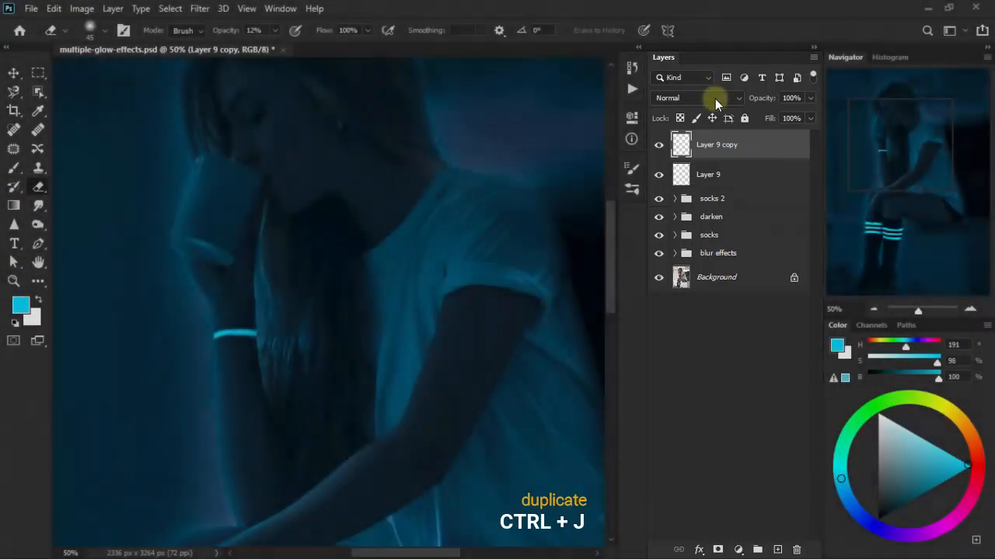
left_click(715, 98)
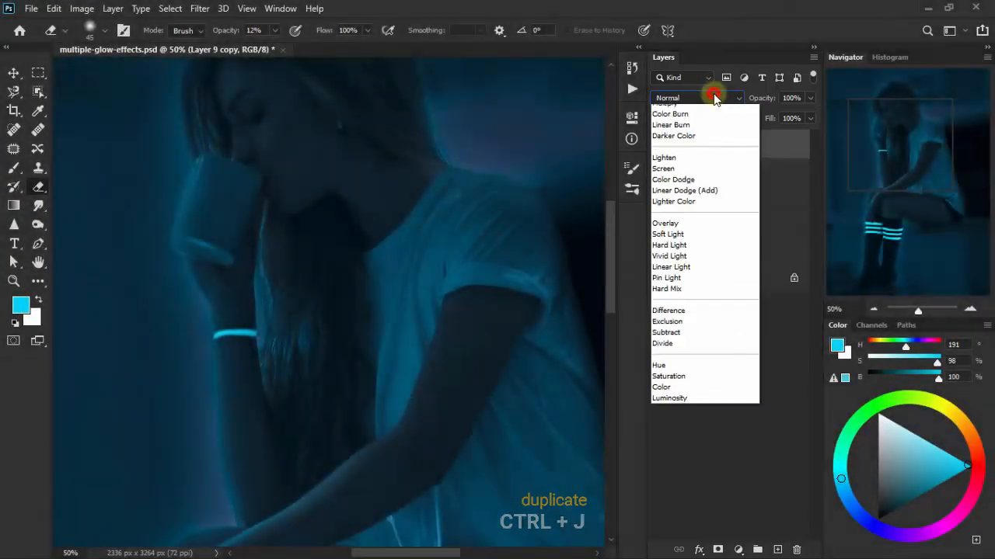
left_click(694, 285)
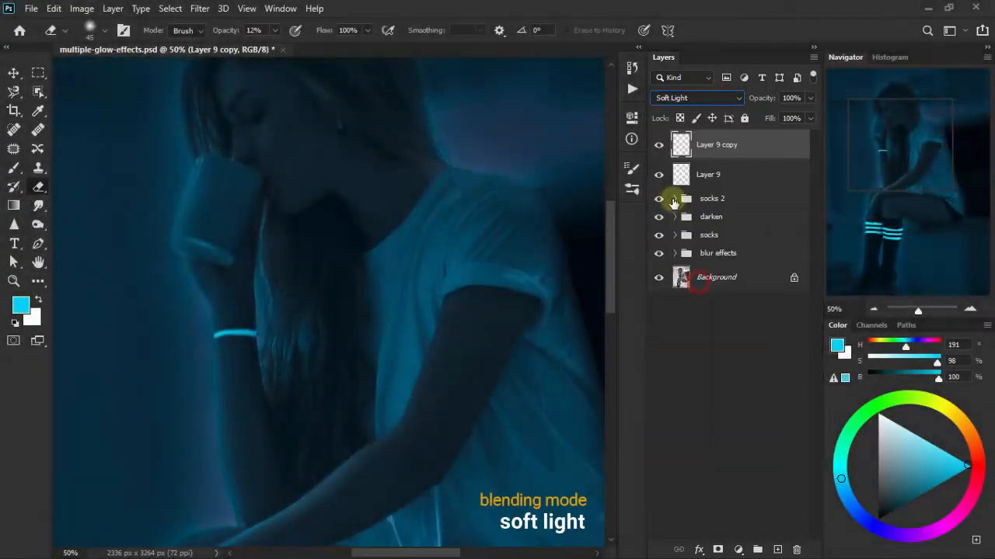
left_click(659, 145)
left_click(659, 145)
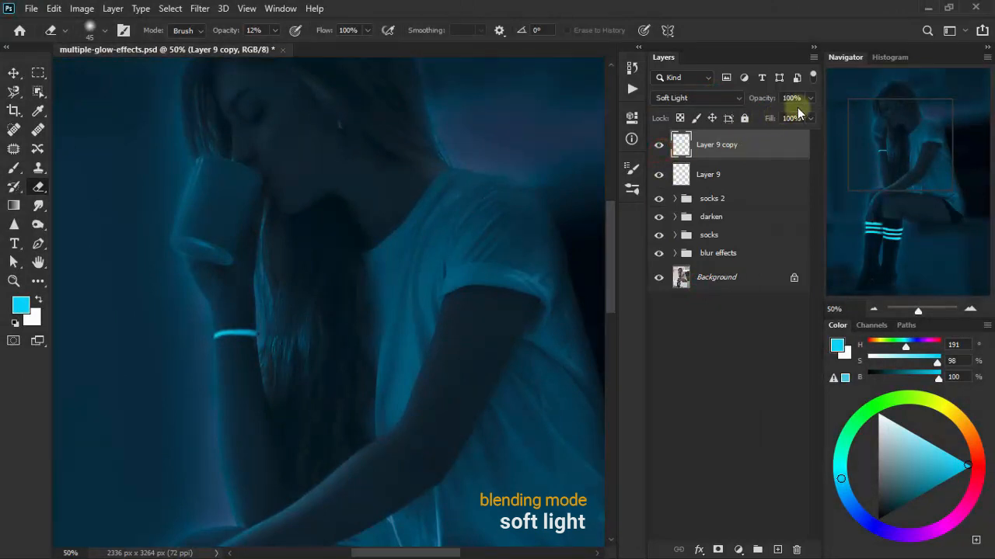
Step: Lower the opacity of Layer 9 copy to 37% and compare the image with and without it
left_click(811, 98)
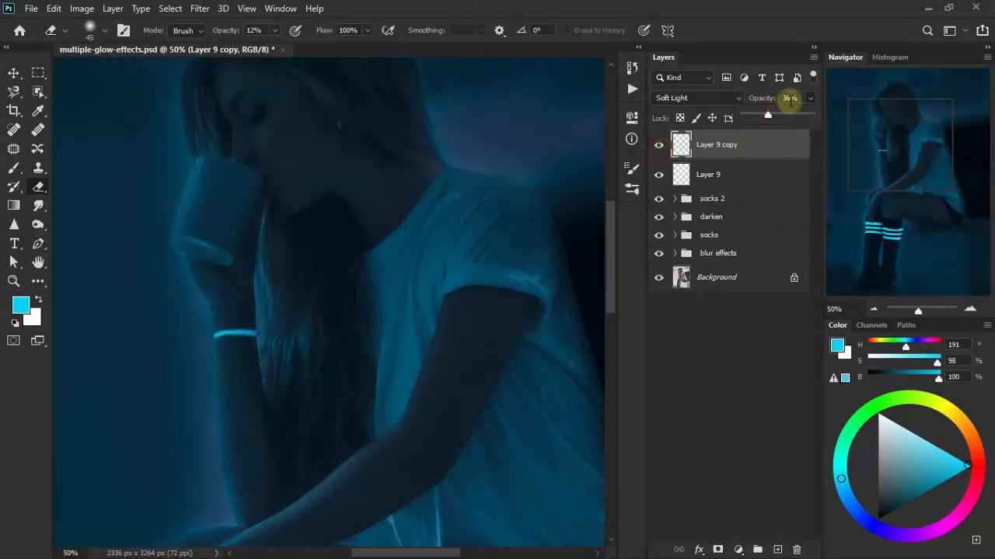
left_click(789, 98)
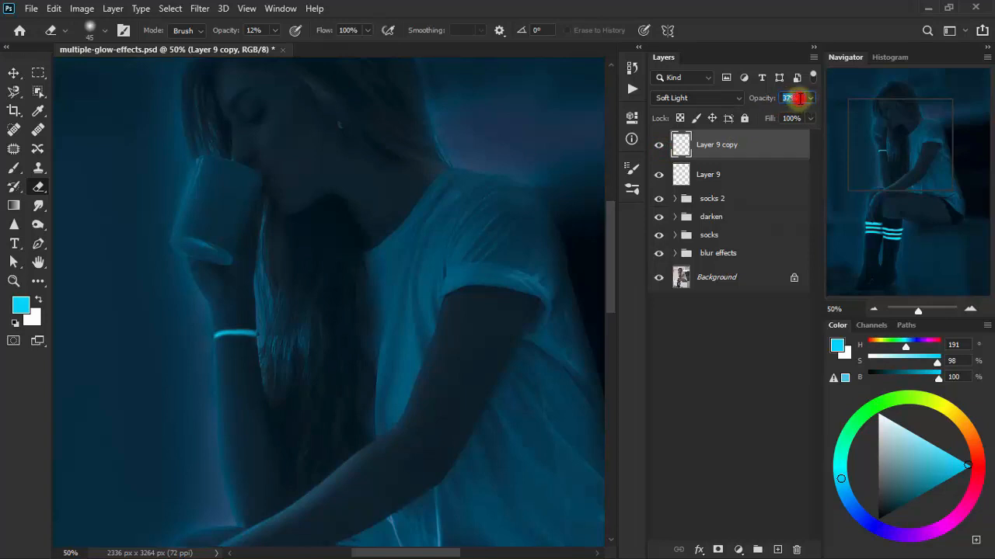
left_click(659, 146)
left_click(659, 146)
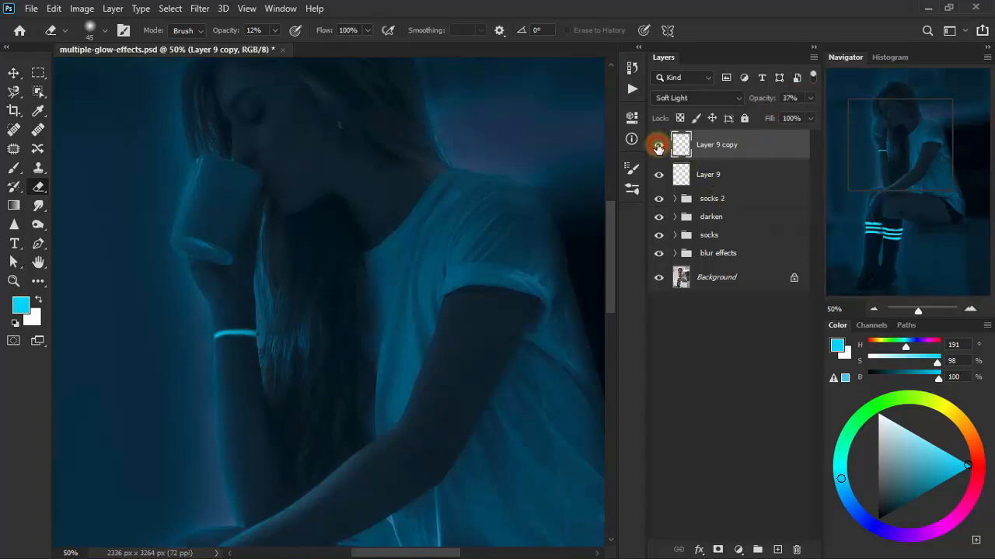
Step: Add a new layer above Layer 9 copy and trace a closed path around the woman's earring with the Pen tool
left_click(14, 74)
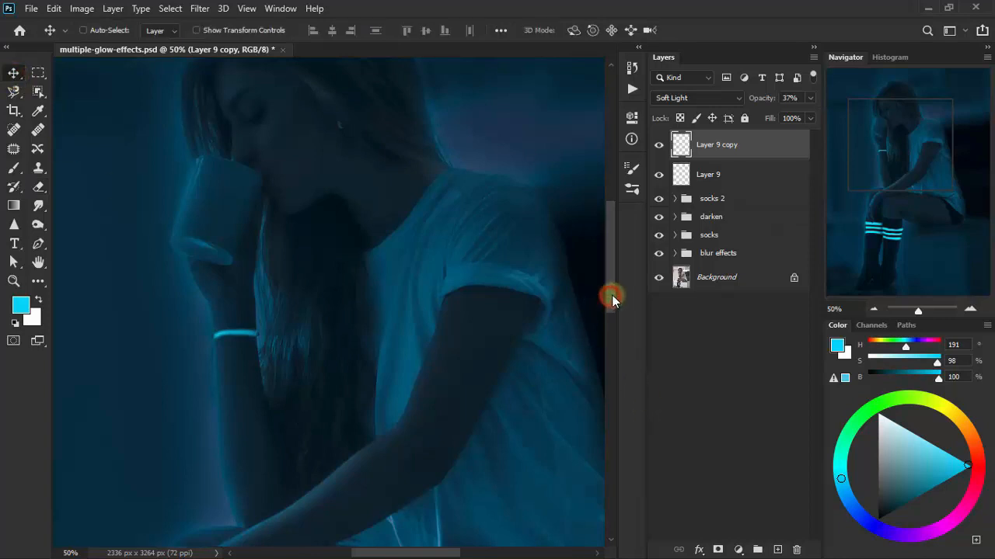
left_click_drag(611, 295, 615, 279)
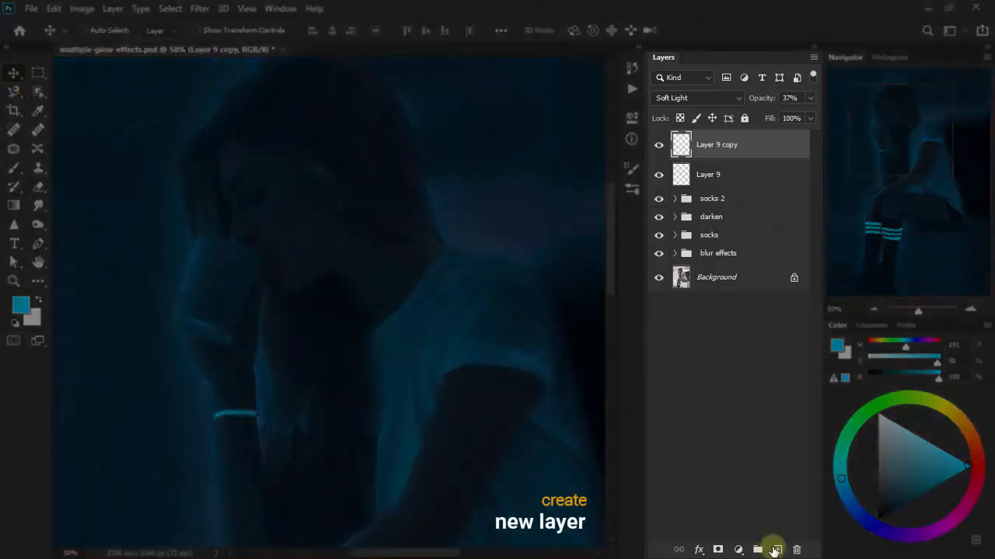
left_click(777, 549)
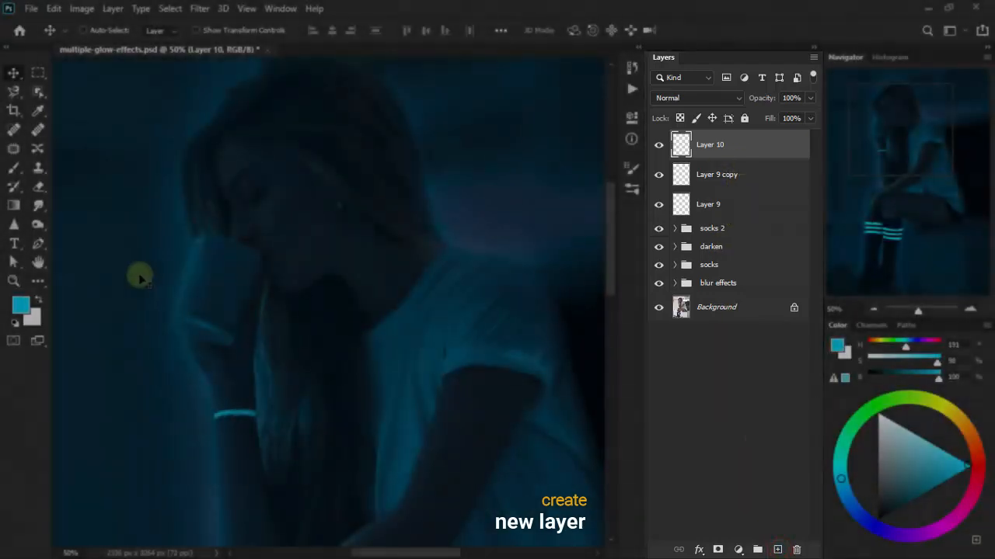
left_click_drag(39, 241, 130, 241)
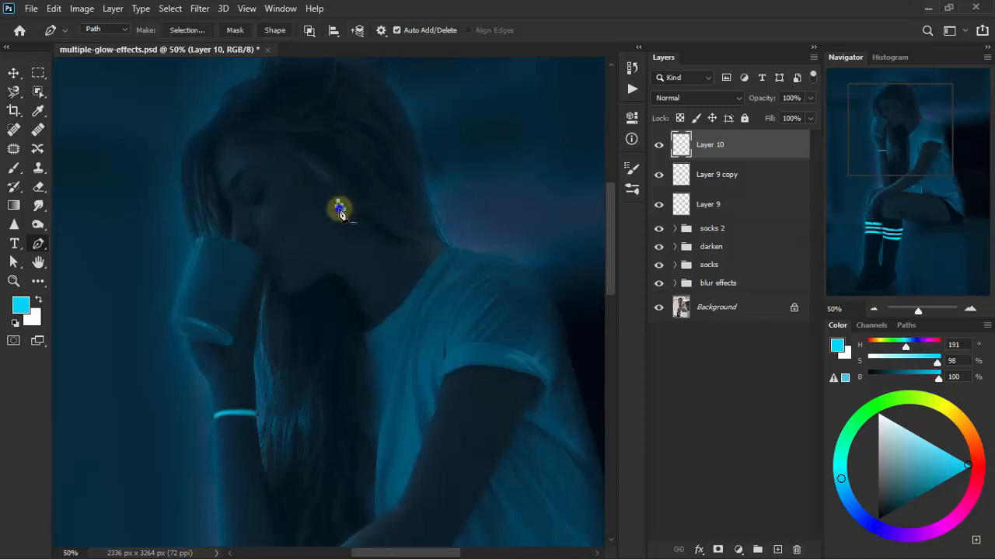
Step: Turn the earring path into a selection with a 0 pixel feather, fill it with the cyan foreground color on Layer 10 and deselect
right_click(339, 208)
left_click(402, 288)
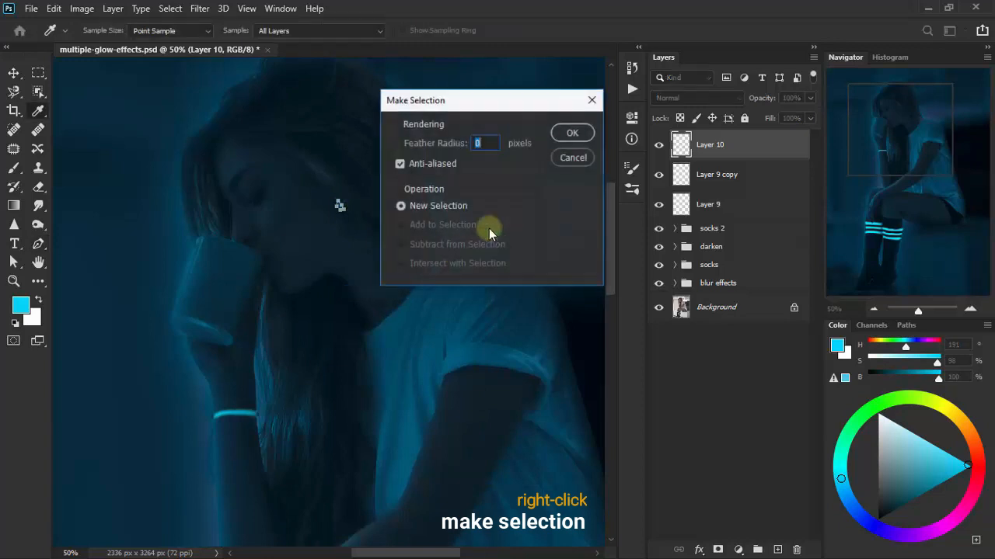
left_click(572, 132)
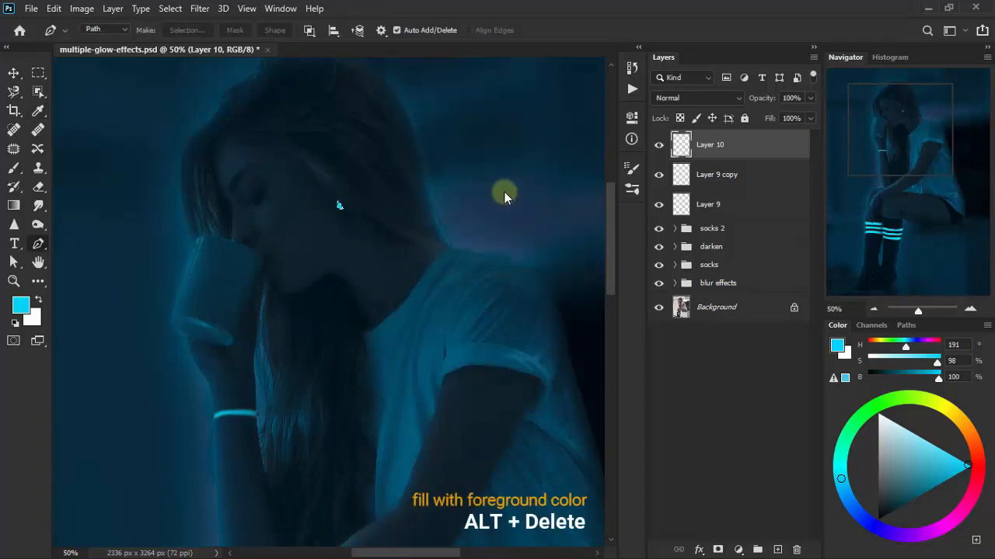
key("ctrl+d")
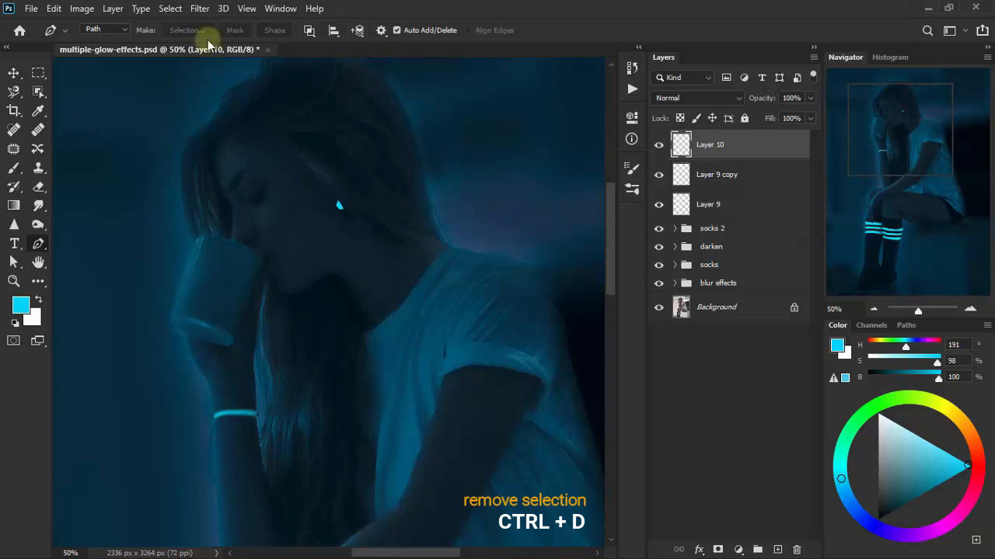
Step: Apply a Gaussian Blur with a 3,3 pixel radius to the earring fill on Layer 10
left_click(198, 9)
mouse_move(251, 172)
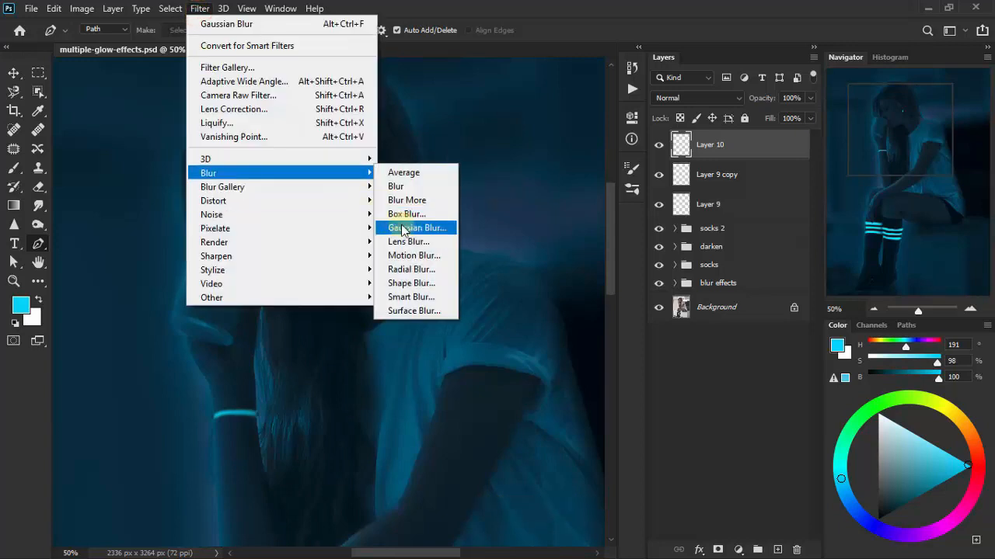
left_click(403, 228)
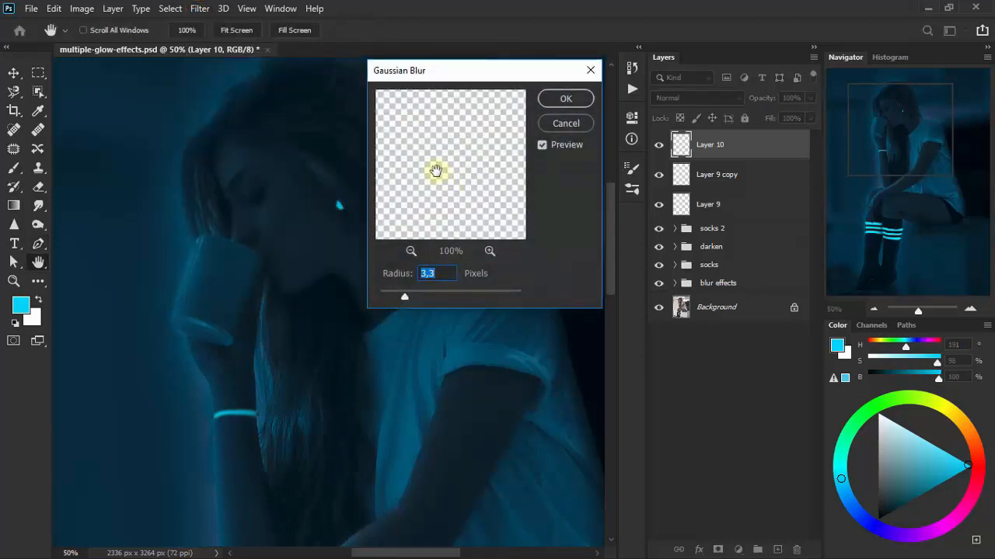
left_click(562, 98)
key("p")
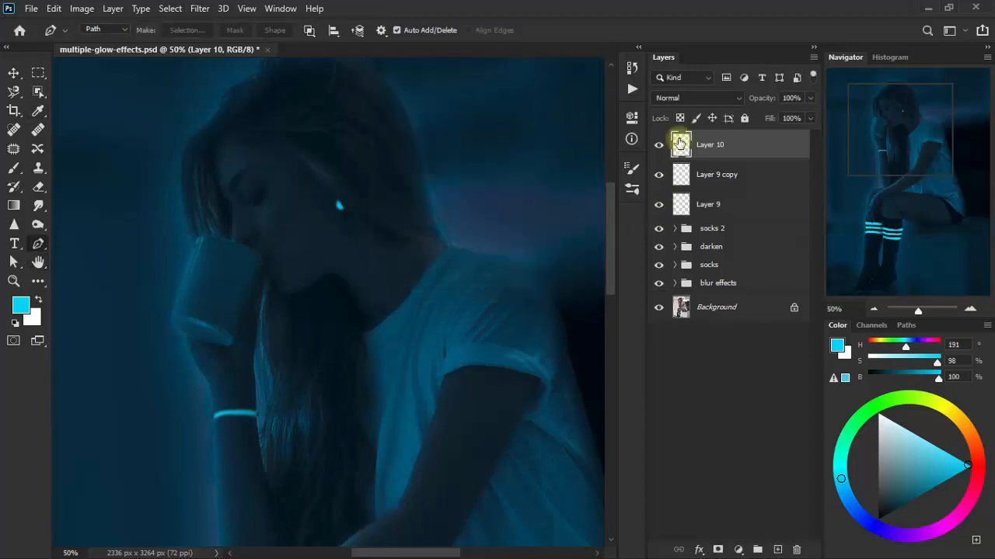
Step: Set Layer 10's blending mode to Color Dodge and compare the image with and without the layer
left_click(688, 98)
left_click(688, 97)
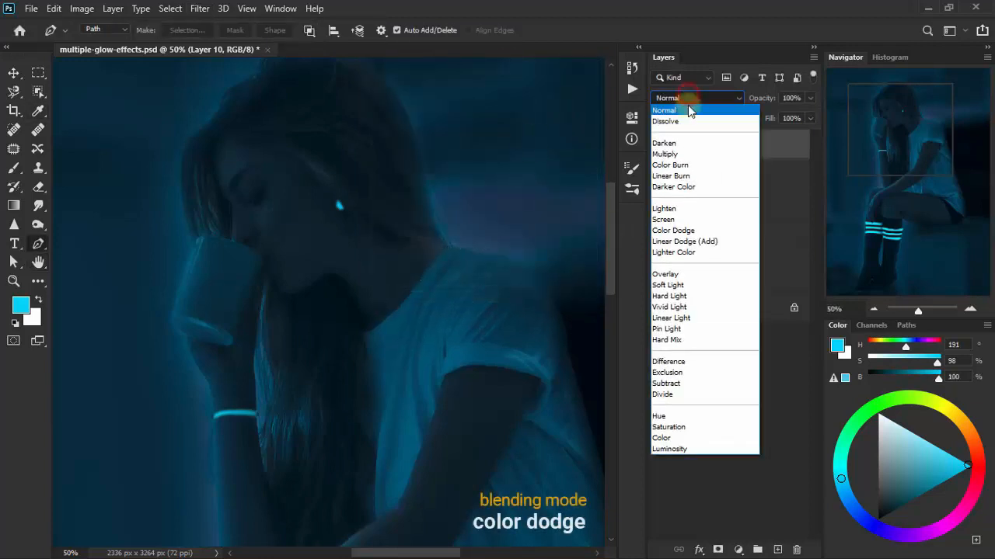
left_click(705, 231)
left_click(660, 146)
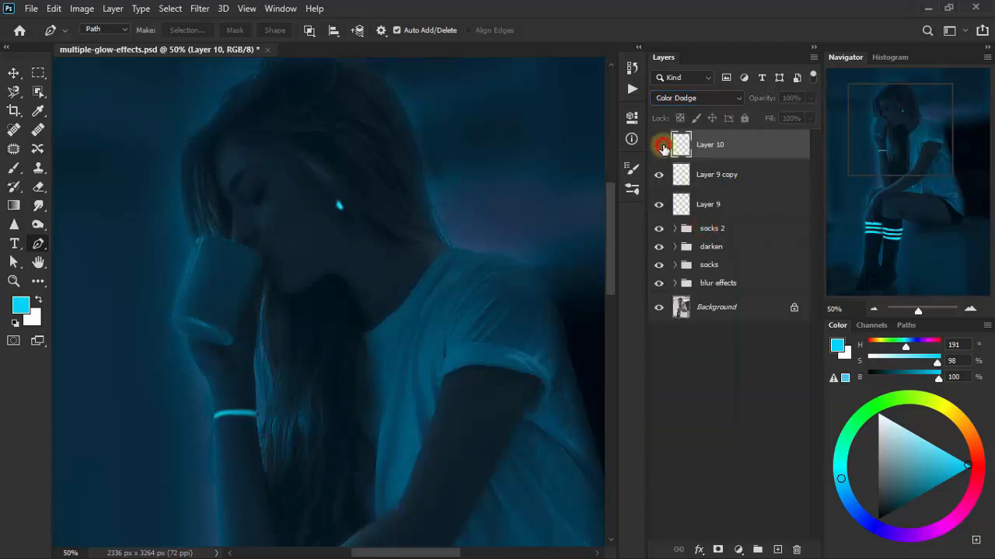
left_click(661, 147)
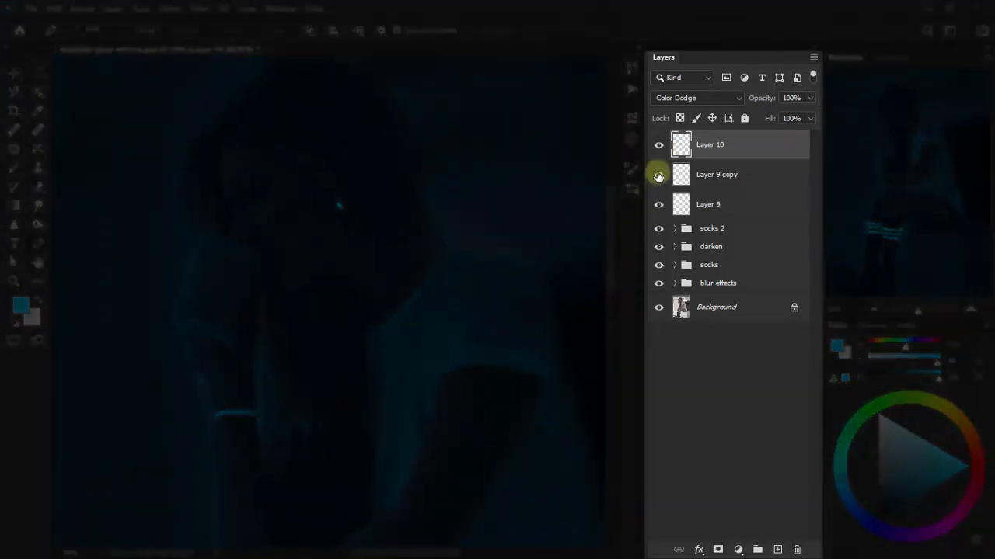
Step: Leave only the Background layer visible and selected, and trace a closed path around the mug with the Pen tool
left_click_drag(659, 150, 660, 285)
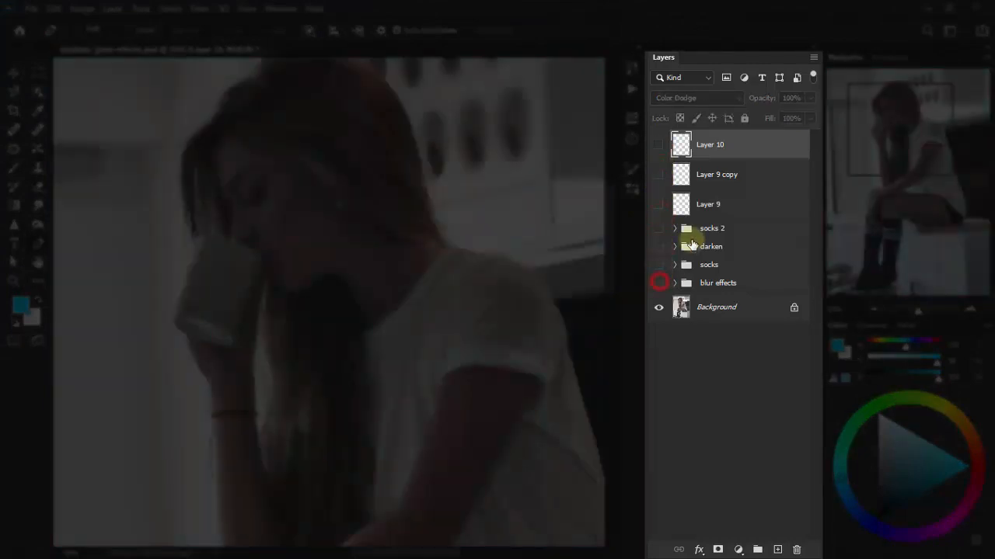
left_click(729, 314)
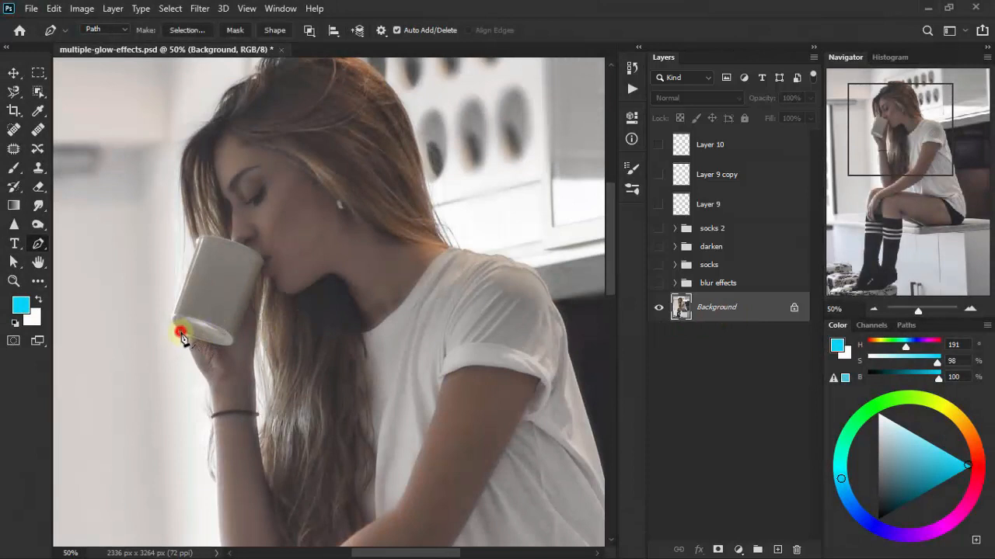
left_click(192, 338)
left_click(206, 342)
left_click(217, 344)
left_click(232, 344)
left_click(241, 328)
left_click(246, 308)
left_click(254, 290)
left_click(256, 280)
left_click(262, 269)
left_click(261, 262)
left_click(255, 251)
left_click(246, 246)
left_click(235, 243)
left_click(223, 240)
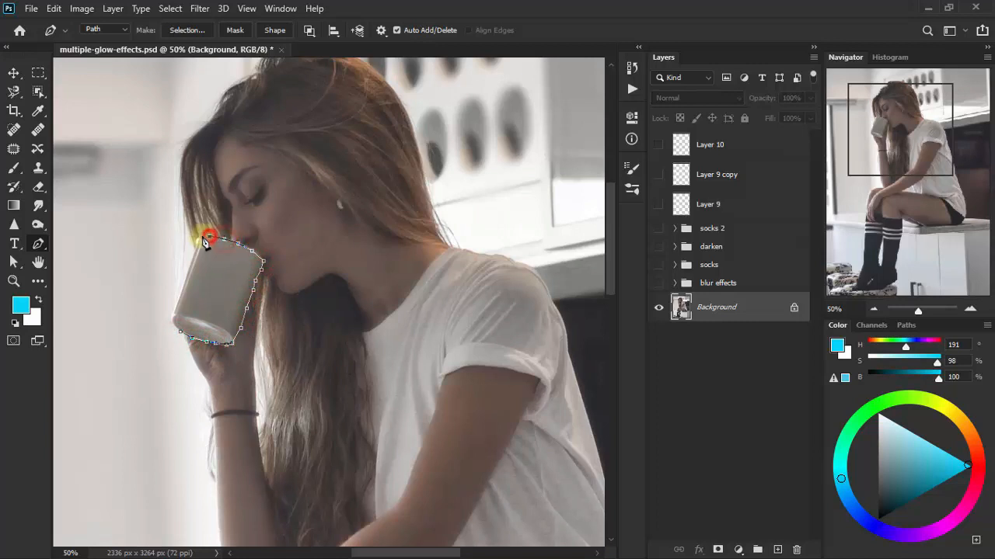
left_click(194, 247)
left_click(188, 267)
left_click(181, 293)
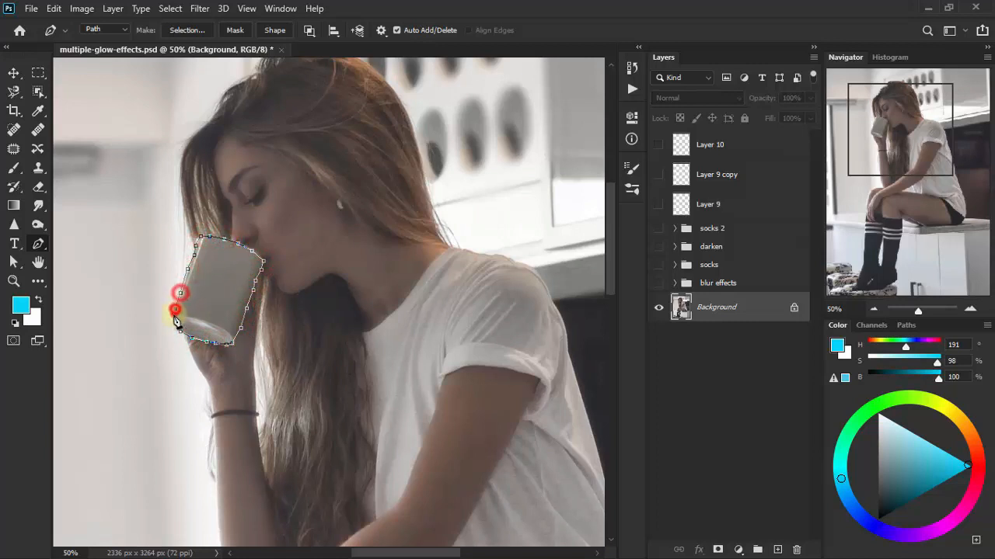
left_click(172, 317)
left_click(179, 332)
Step: Refine the anchor points of the mug path along its rim, side and base with the Curvature Pen tool
left_click(43, 244)
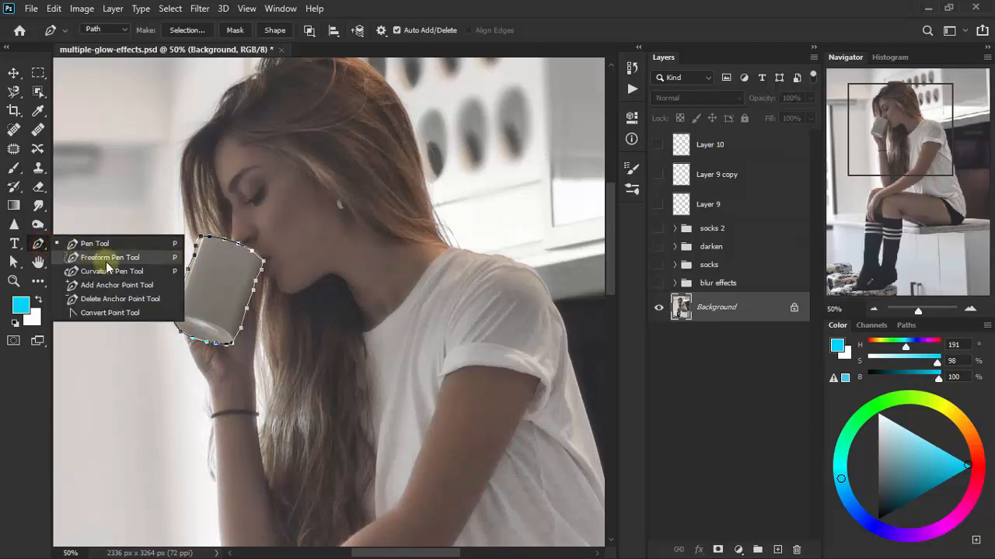
left_click(126, 278)
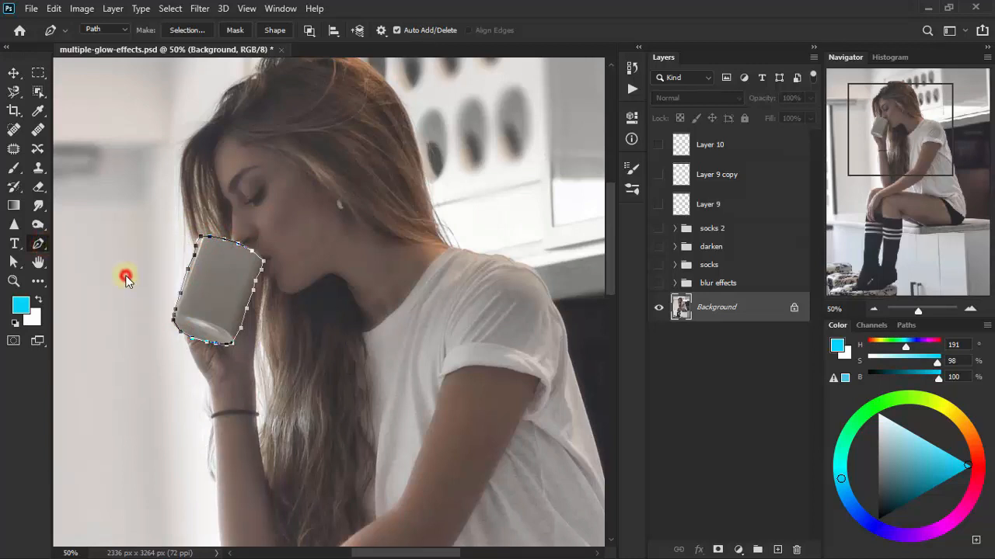
left_click(234, 246)
left_click(199, 237)
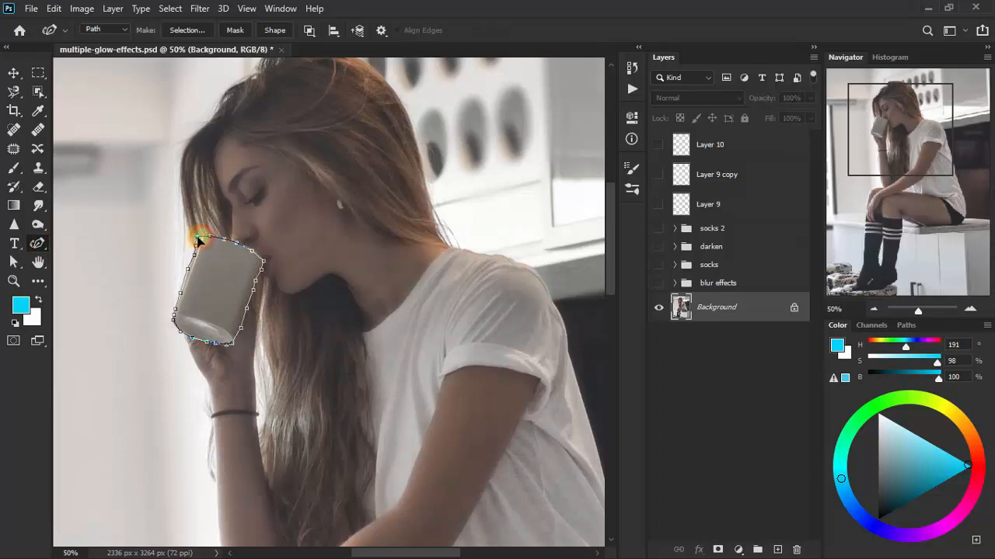
left_click(244, 331)
left_click(257, 284)
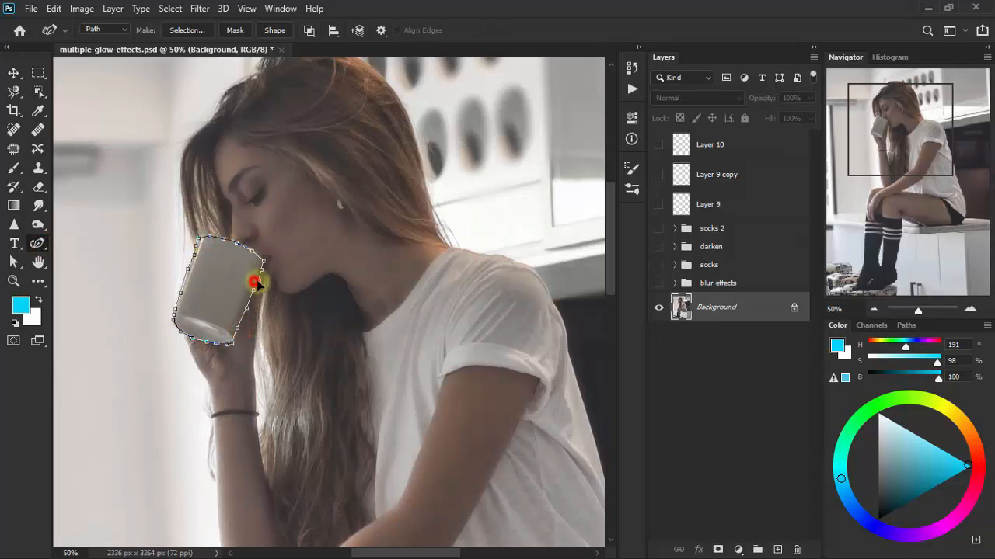
left_click(191, 338)
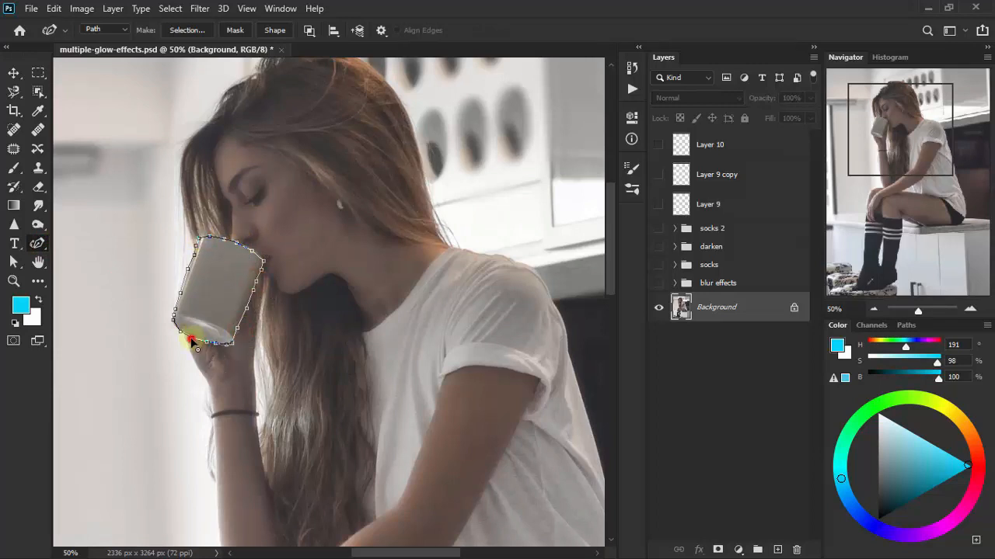
Step: Turn the mug path into a selection and copy the mug from Background onto a new layer
right_click(219, 298)
left_click(258, 299)
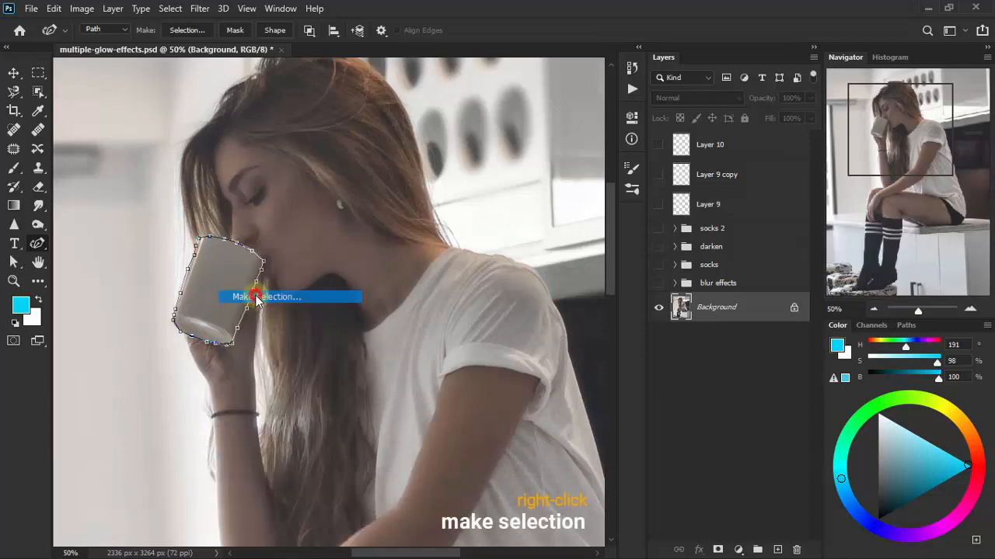
left_click(578, 133)
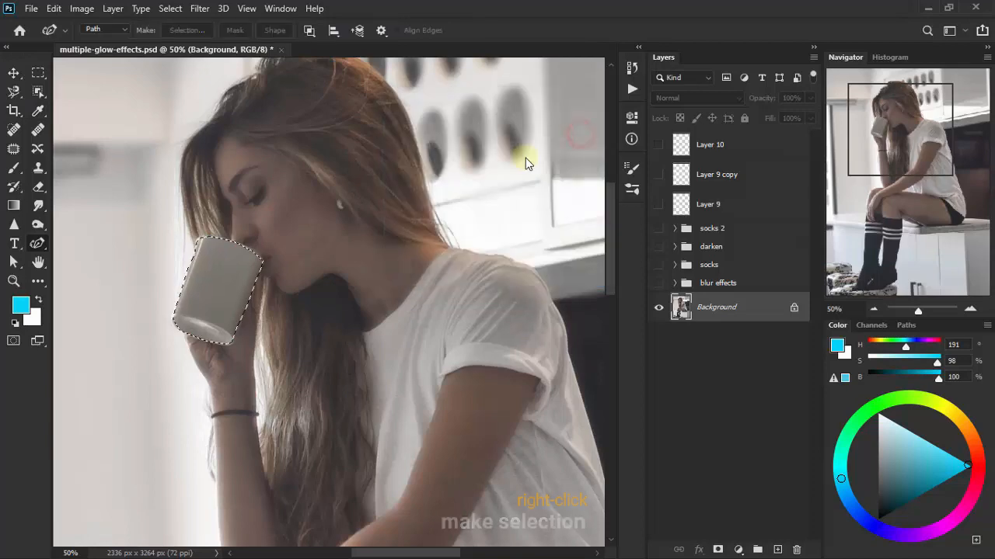
key("ctrl+j")
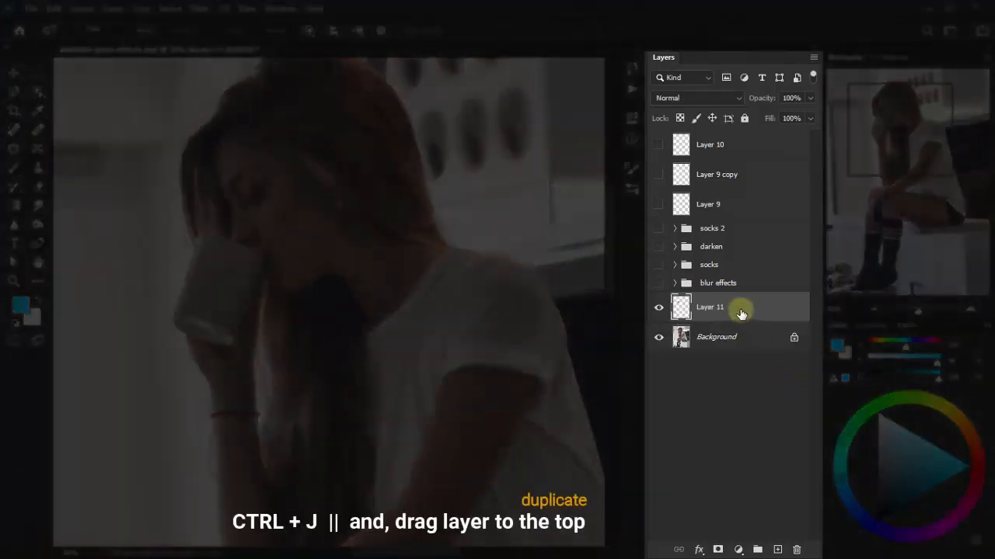
Step: Move the mug cutout, Layer 11, to the top of the layer stack and rename it coffee
left_click_drag(738, 304, 716, 145)
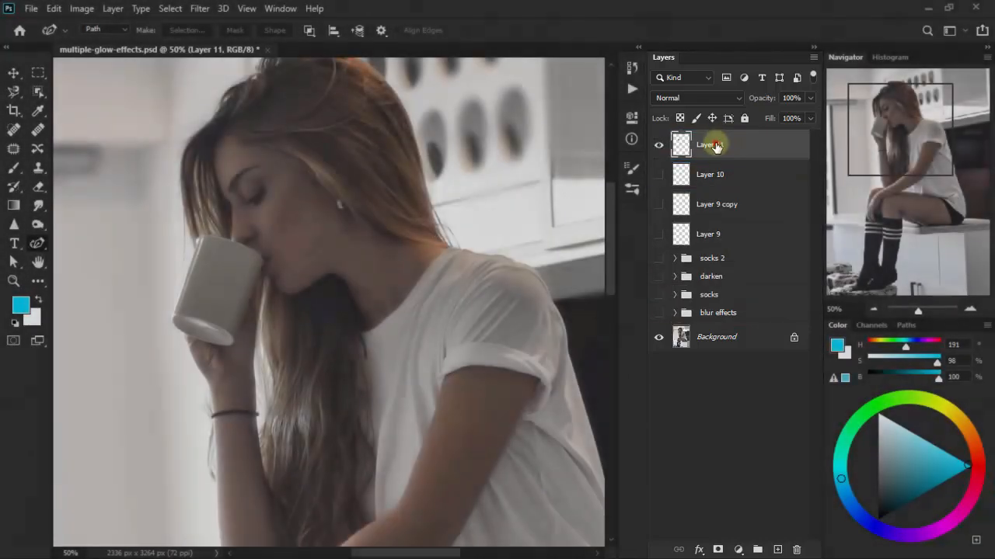
double_click(719, 144)
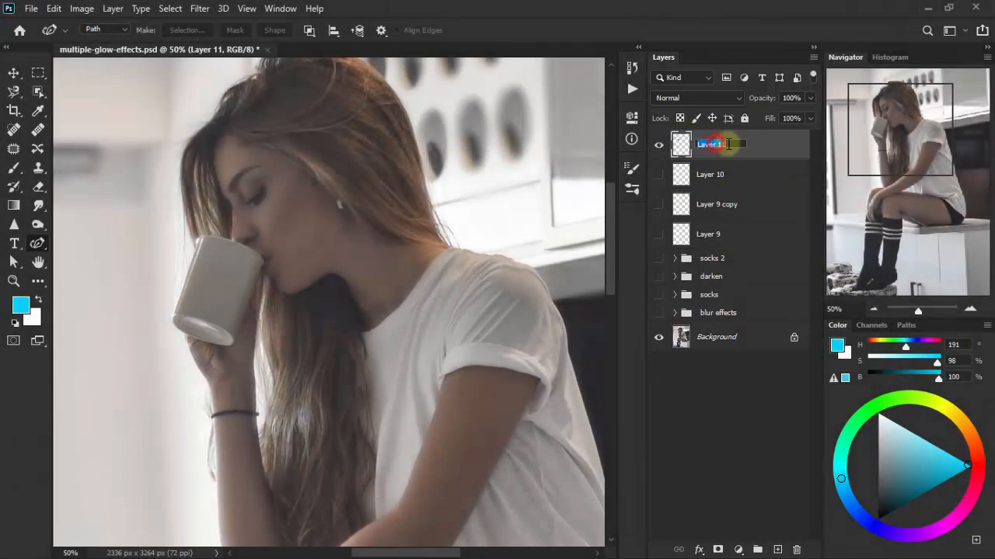
type("coffee")
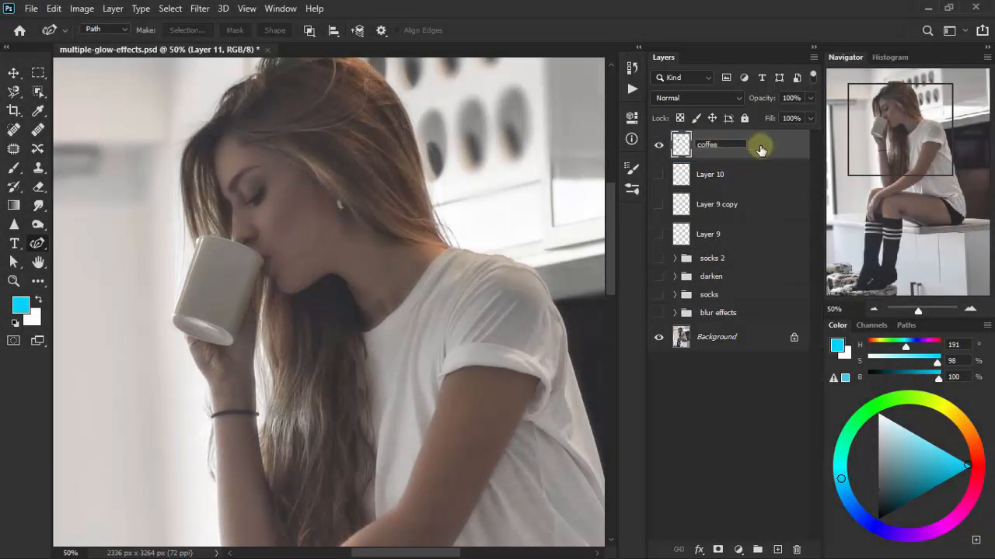
left_click(759, 145)
Step: Make all hidden layers and groups visible again and reduce the coffee layer's opacity to 76%
left_click_drag(657, 178, 658, 313)
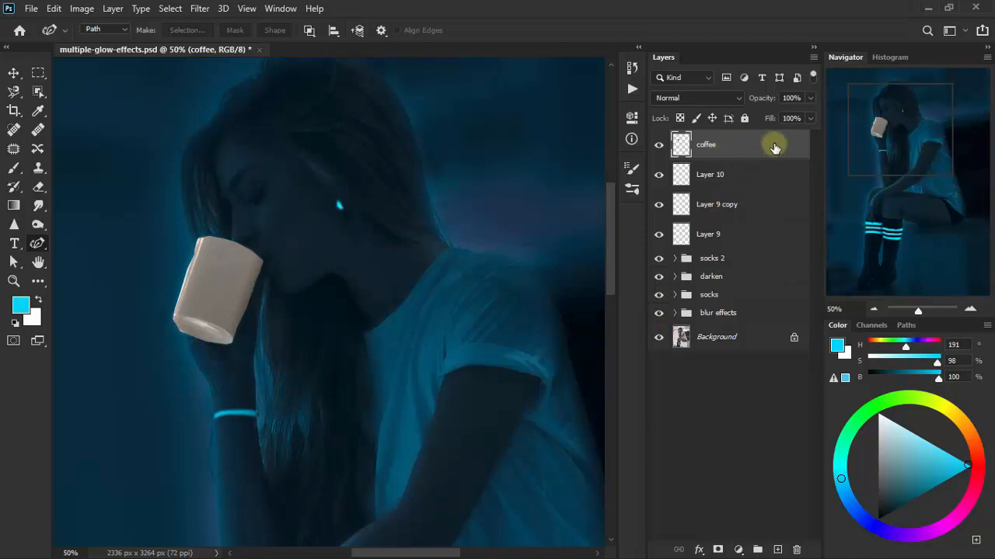
left_click(810, 99)
left_click_drag(791, 99, 761, 98)
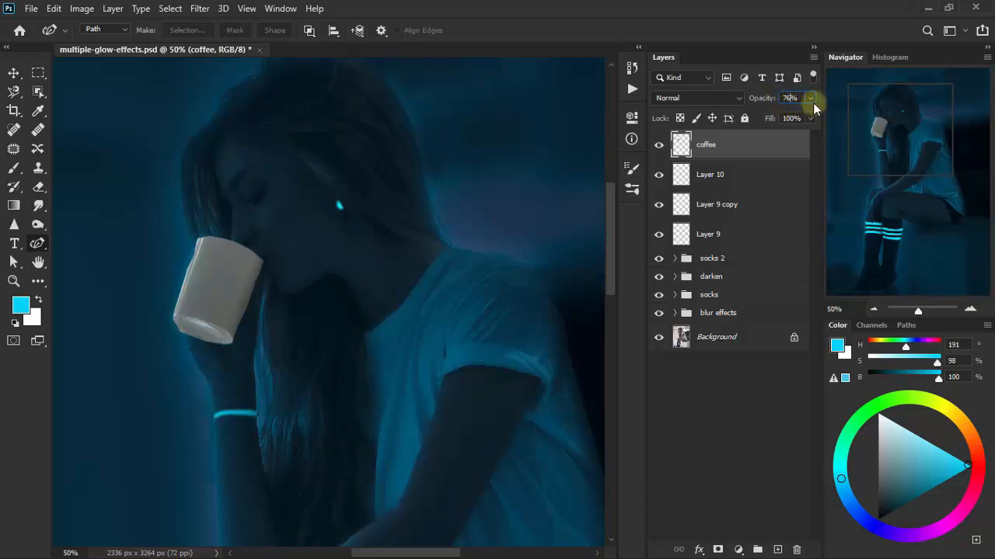
left_click(800, 98)
left_click(14, 281)
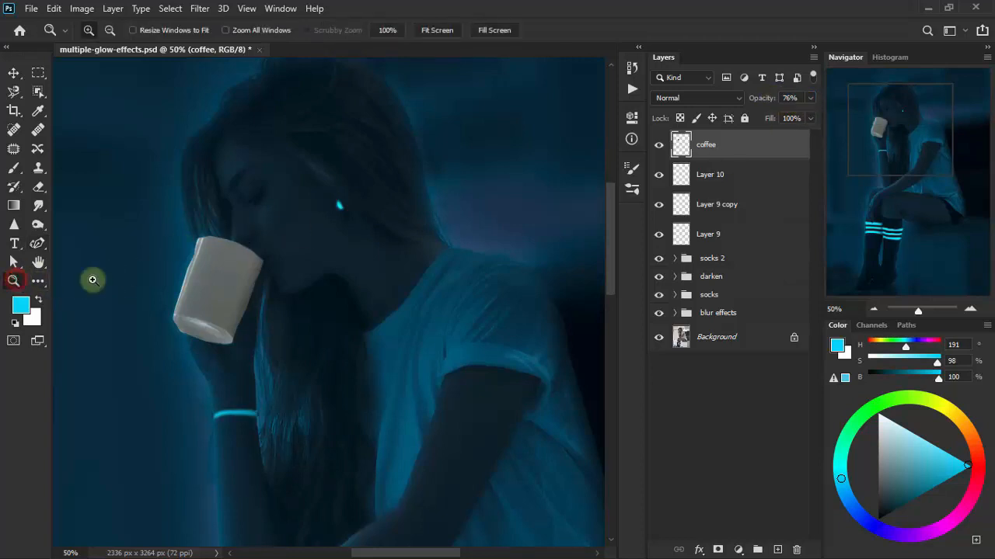
right_click(185, 278)
left_click(213, 287)
left_click(13, 71)
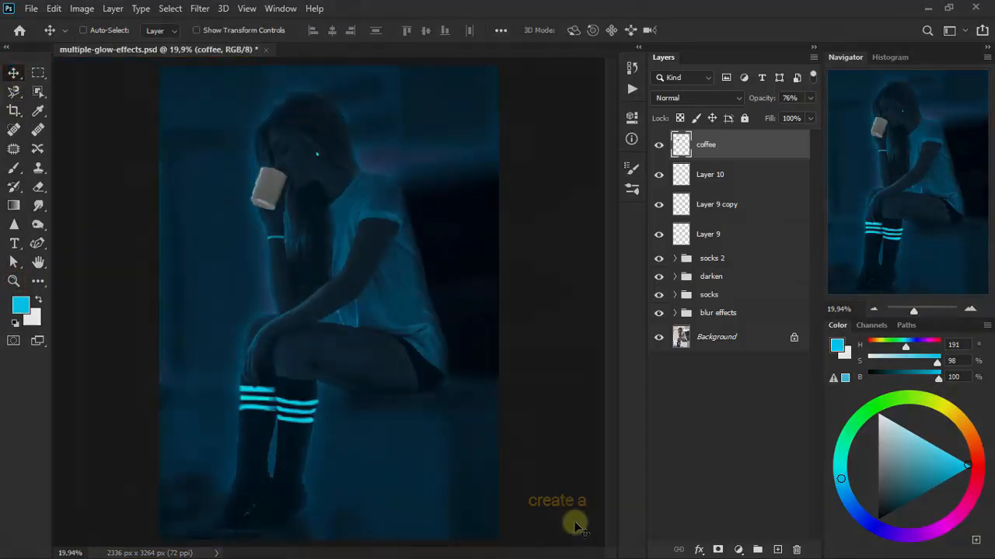
Step: Create a new layer above coffee, fill the mug's outline on it with the cyan foreground color, and deselect
left_click(778, 550)
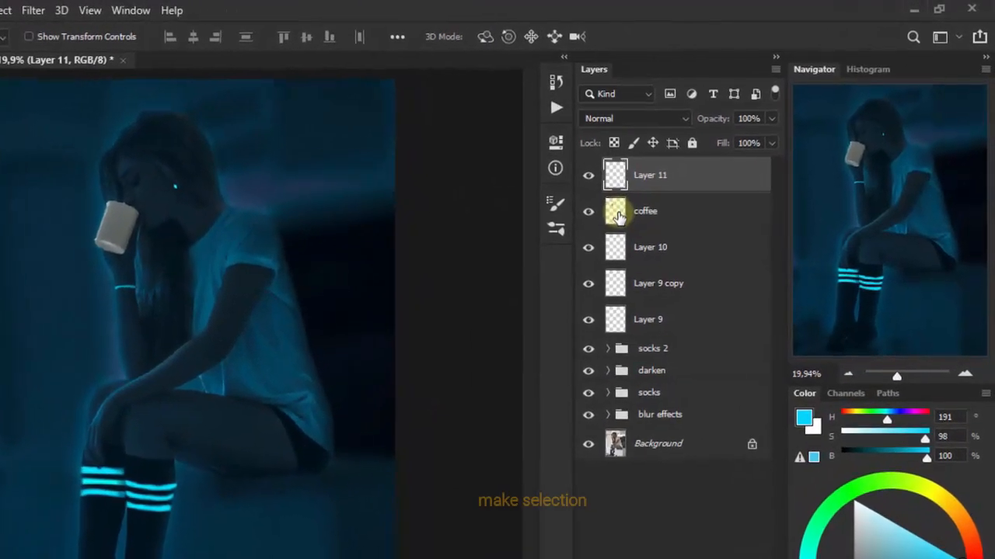
left_click(640, 200, "ctrl")
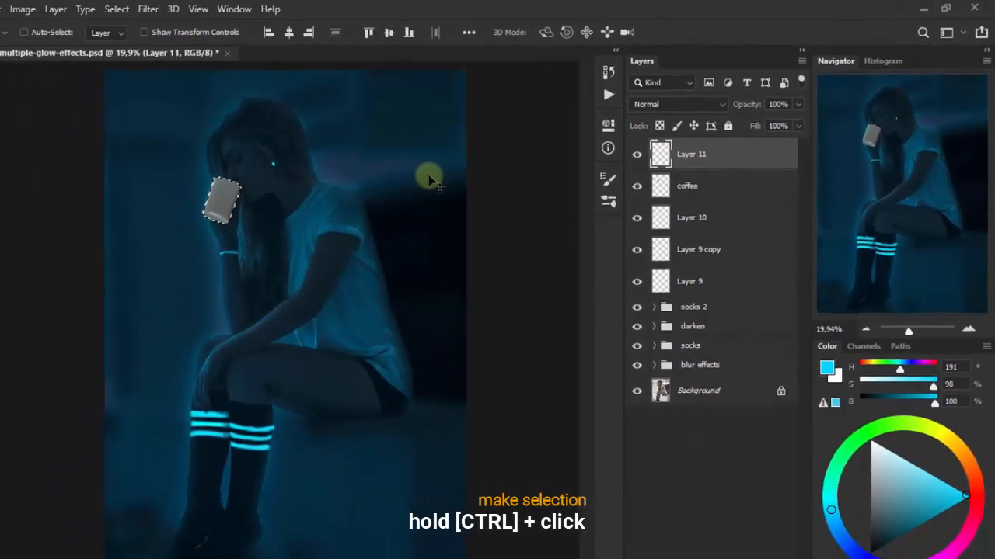
key("alt+Delete")
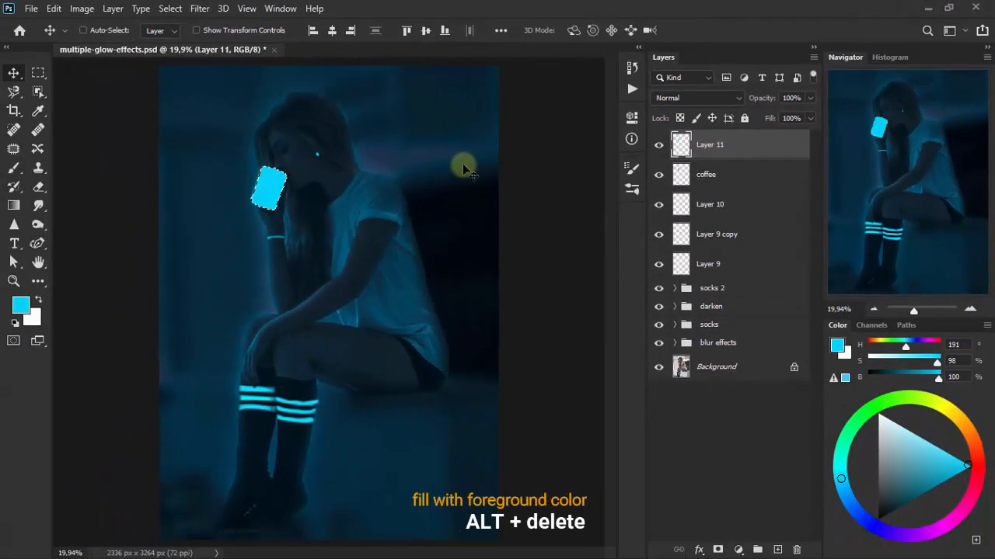
key("ctrl+d")
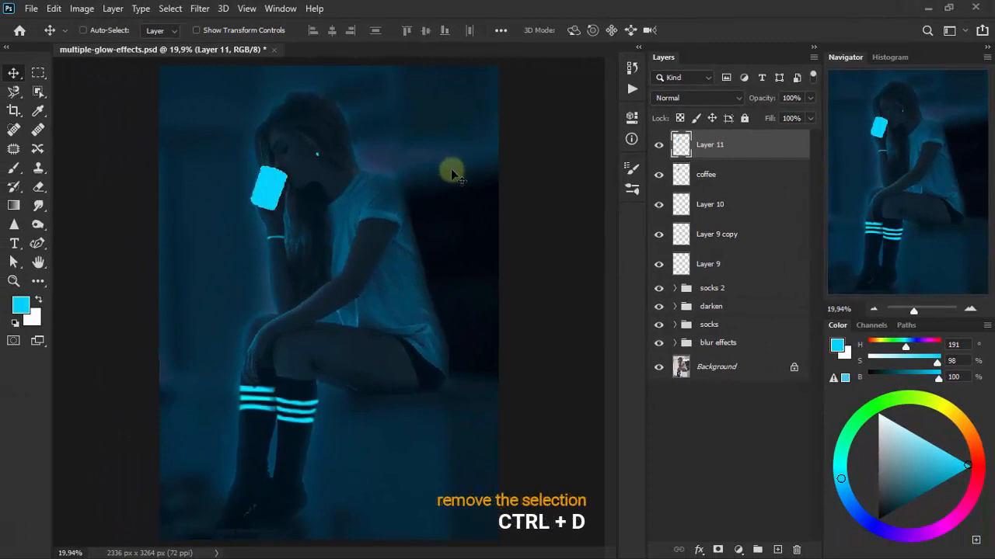
Step: Apply a Gaussian Blur with a radius of 7,0 pixels to the cyan mug fill on Layer 11
left_click(199, 9)
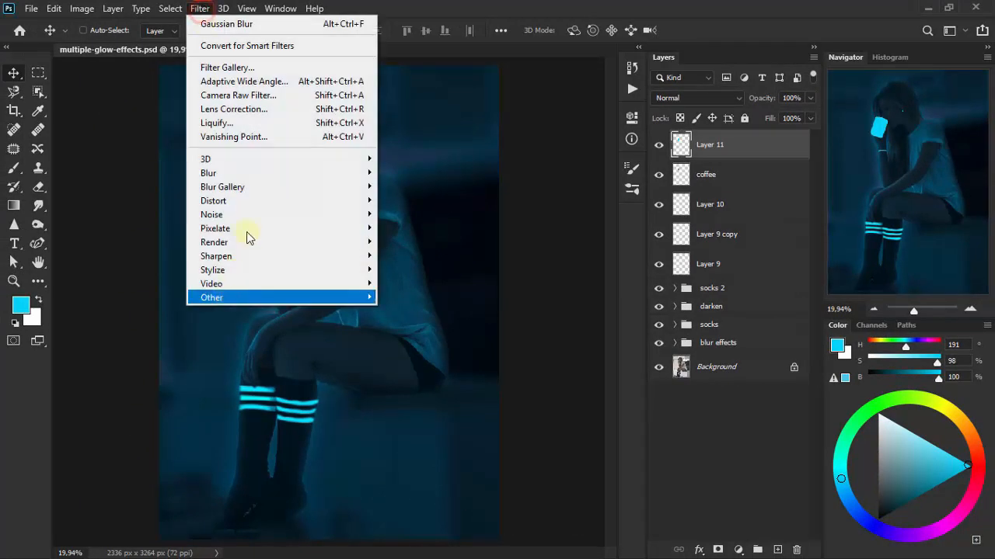
mouse_move(272, 173)
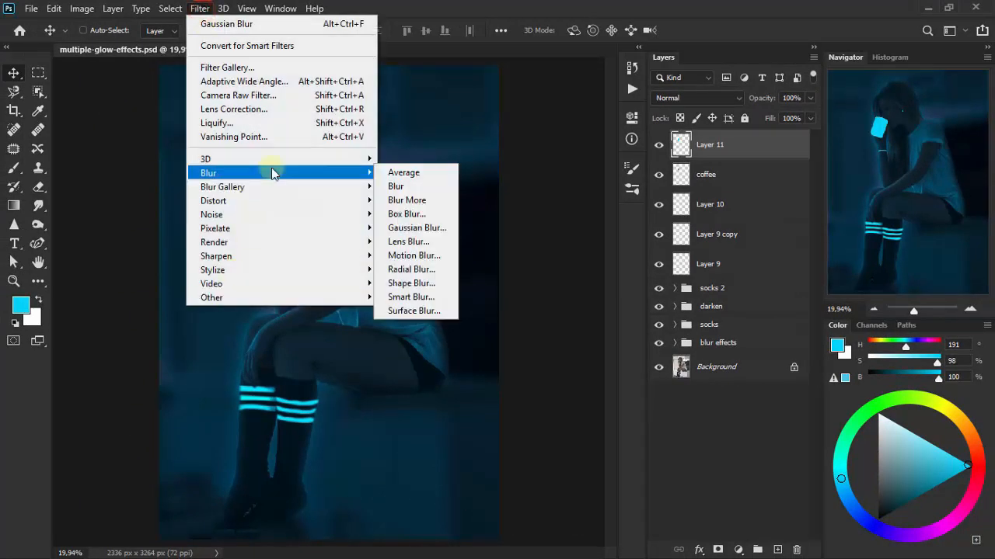
left_click(449, 228)
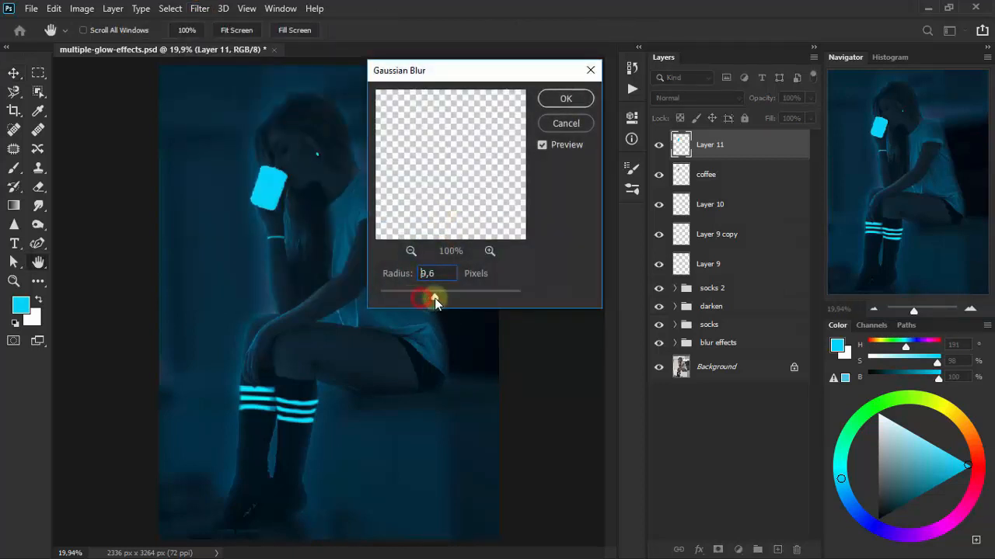
type("7,0")
left_click(447, 271)
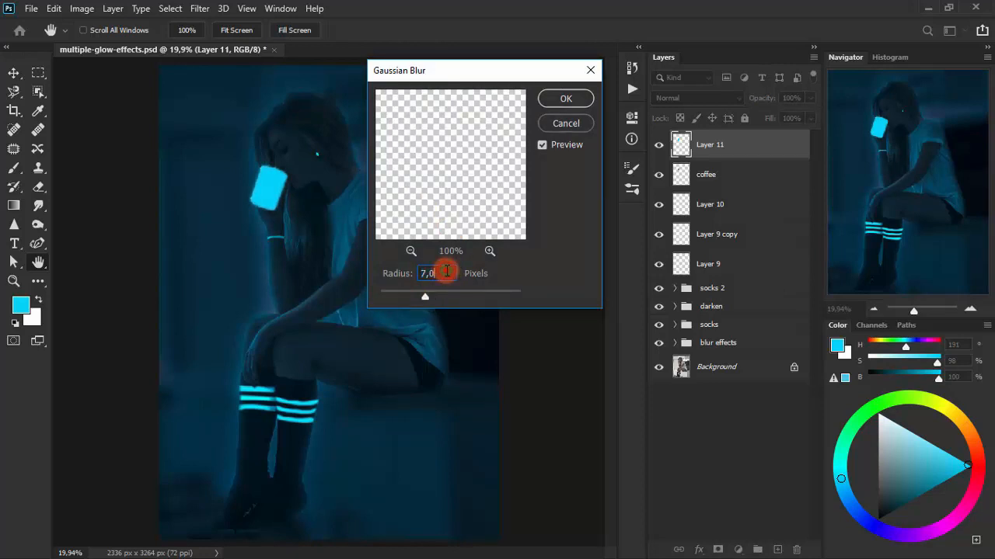
left_click(566, 98)
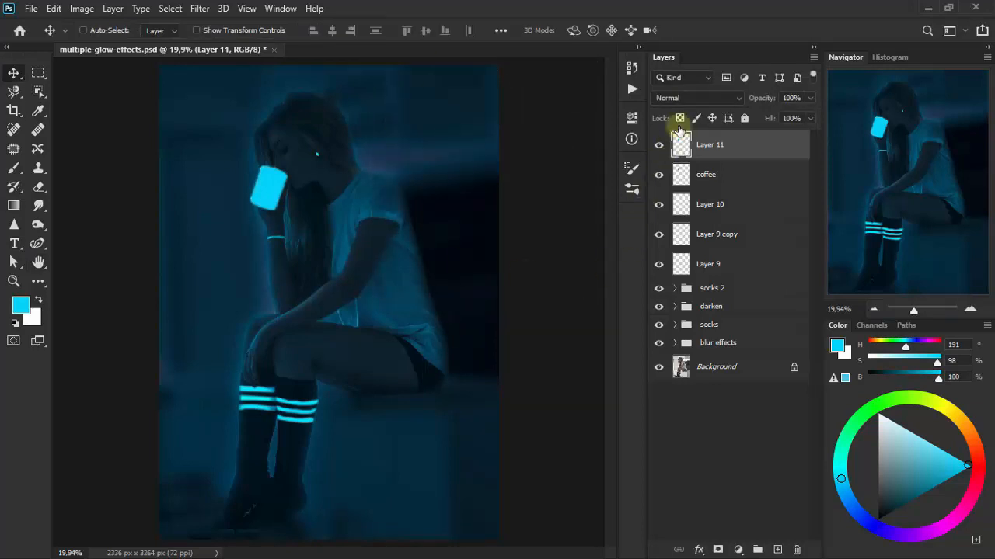
Step: Set Layer 11's blending mode to Screen and compare the mug with and without the layer
left_click(694, 98)
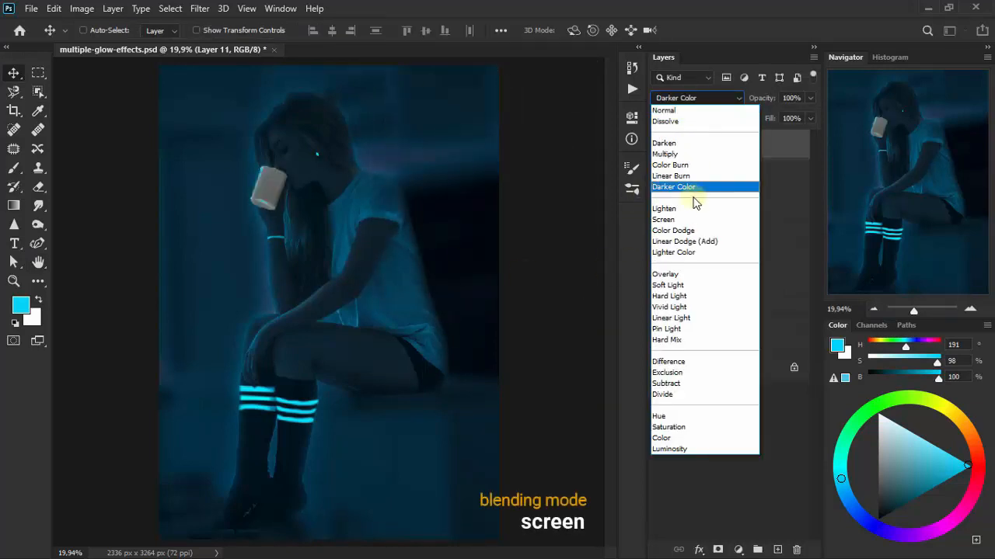
left_click(696, 224)
left_click(659, 144)
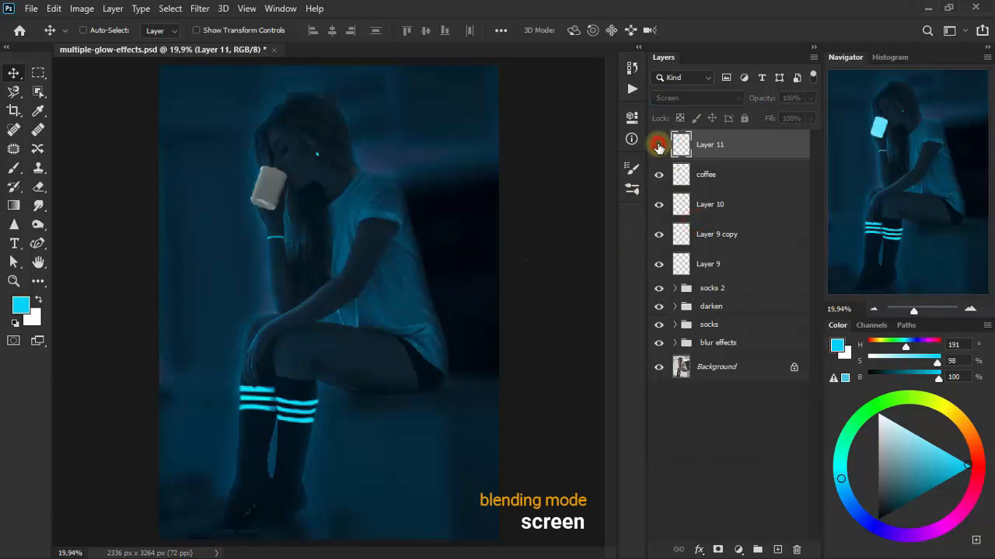
left_click(658, 145)
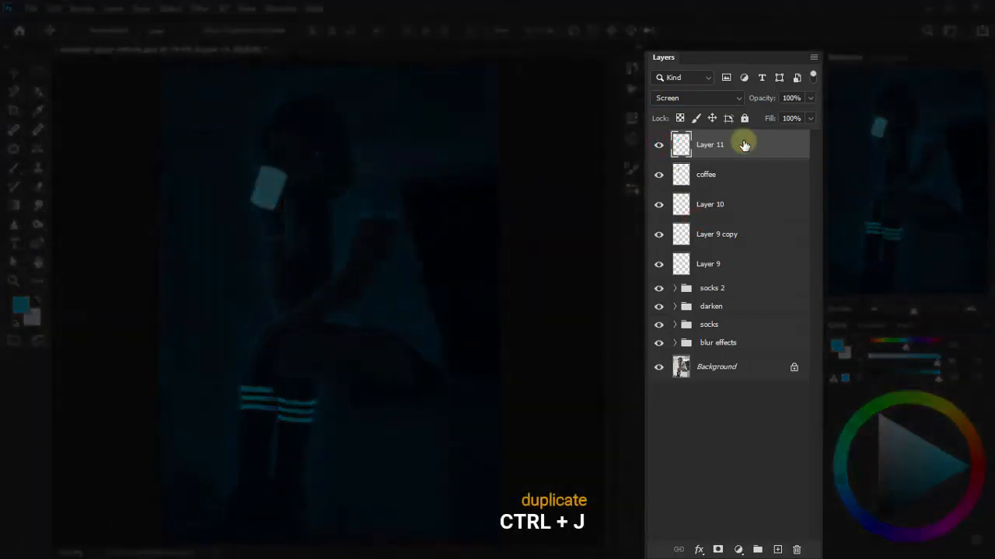
Step: Duplicate Layer 11, set the copy's blending mode to Color Dodge, and compare the image with and without it
key("ctrl+j")
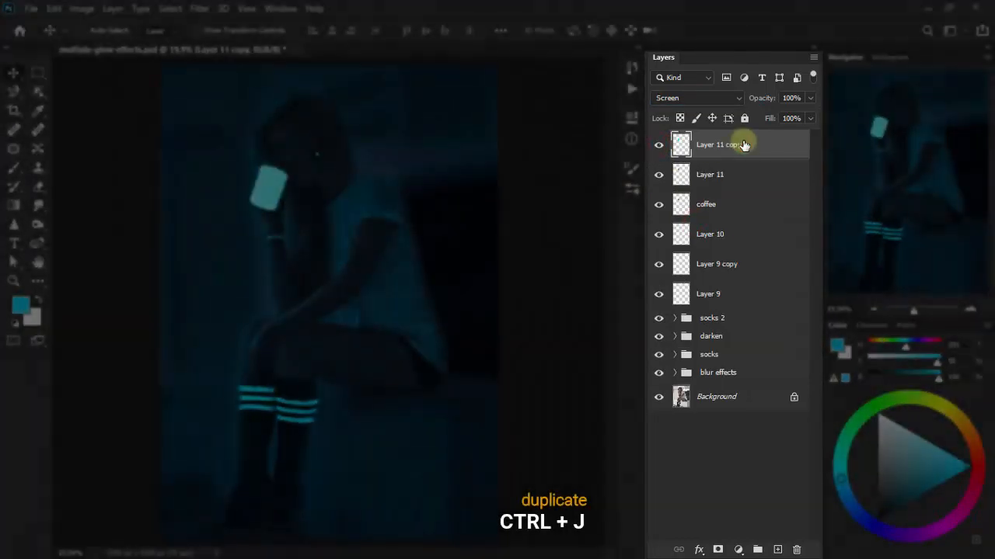
left_click(697, 98)
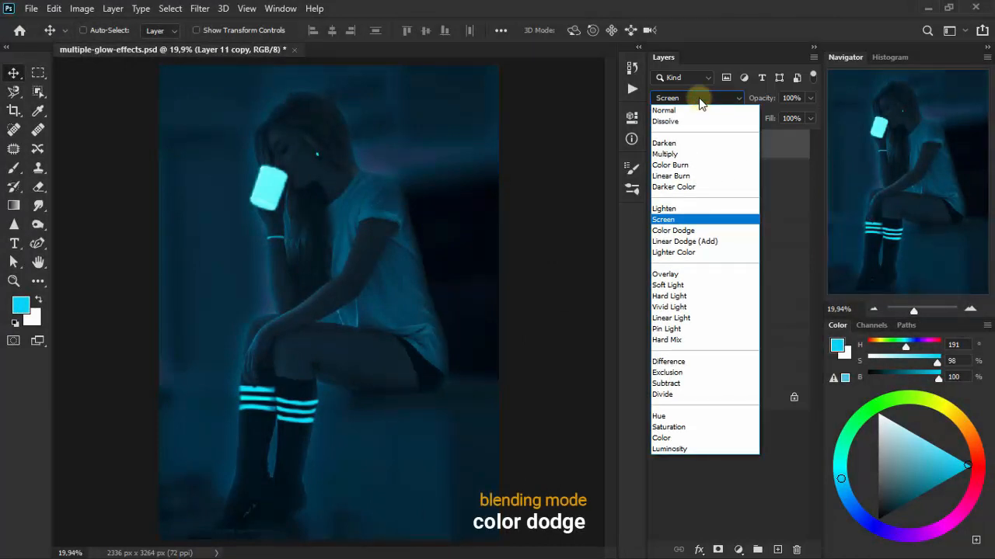
left_click(707, 230)
left_click(657, 147)
left_click(658, 147)
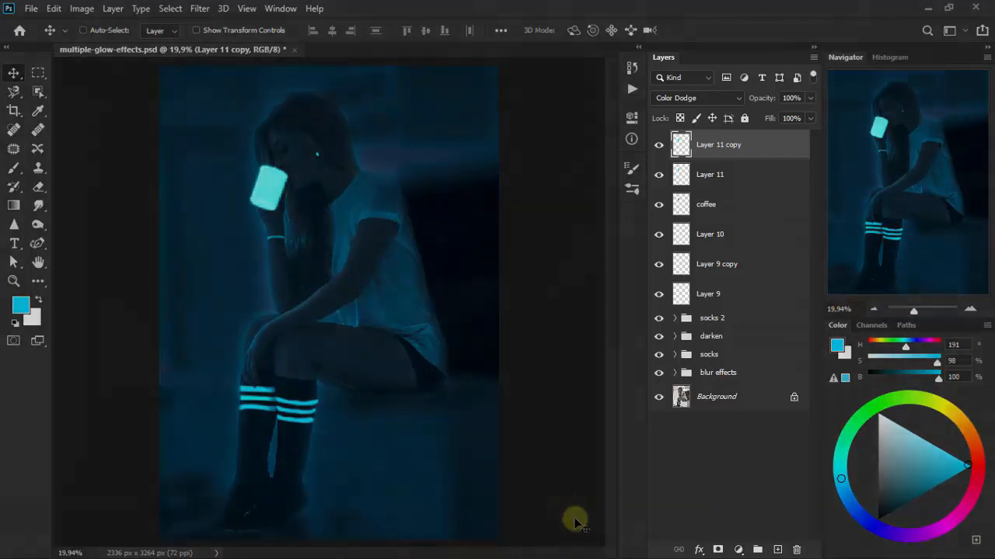
Step: Create a new layer at the top and trace a closed path around the T-shirt with the Pen tool, leaving out the arm
left_click(776, 551)
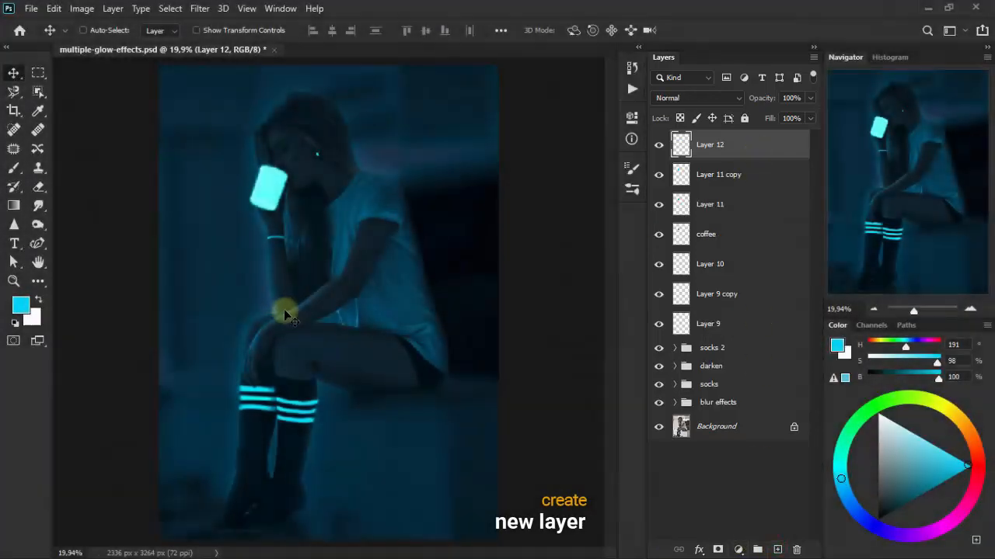
left_click(45, 241)
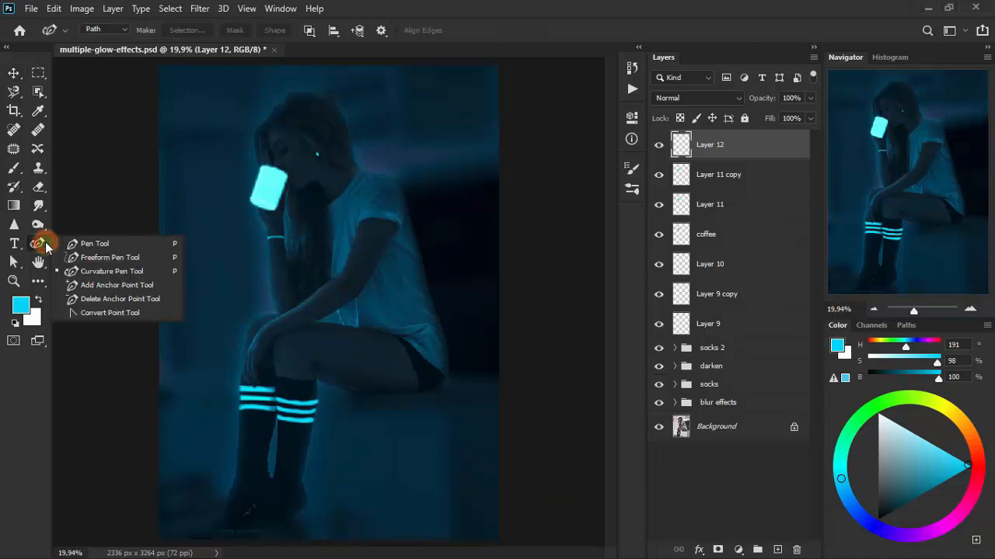
left_click(119, 247)
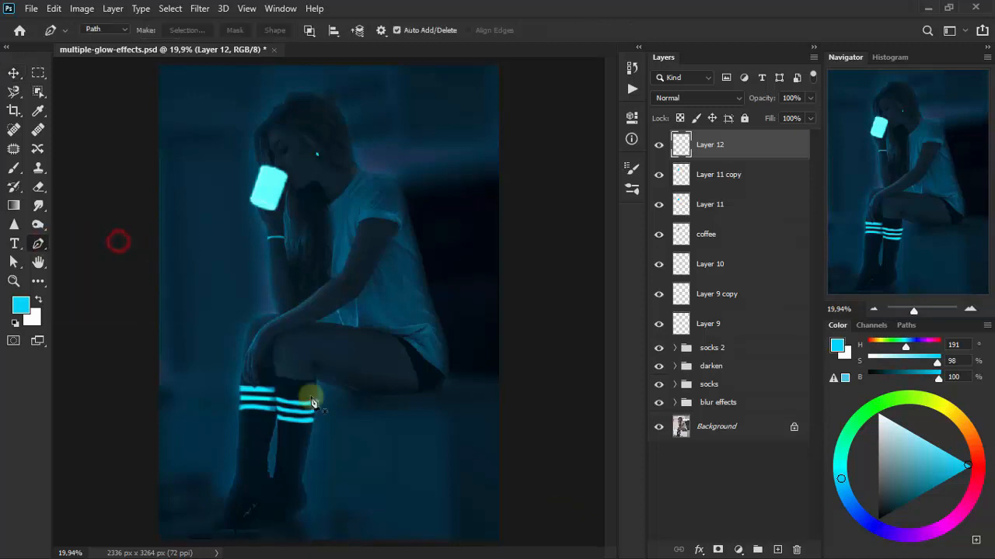
left_click(339, 314)
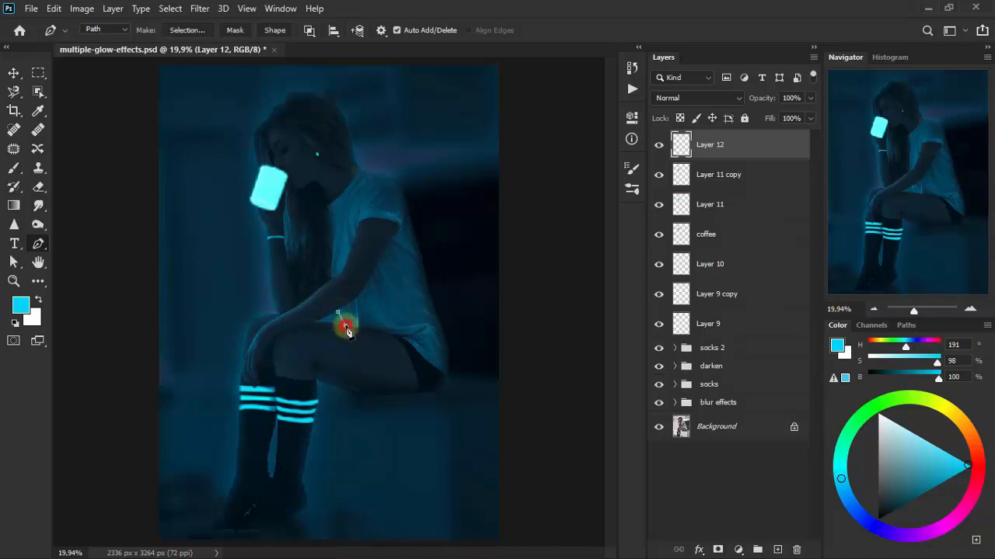
left_click(366, 327)
left_click(383, 330)
left_click(395, 334)
left_click(404, 337)
left_click(414, 340)
left_click(426, 352)
left_click(432, 359)
left_click(440, 367)
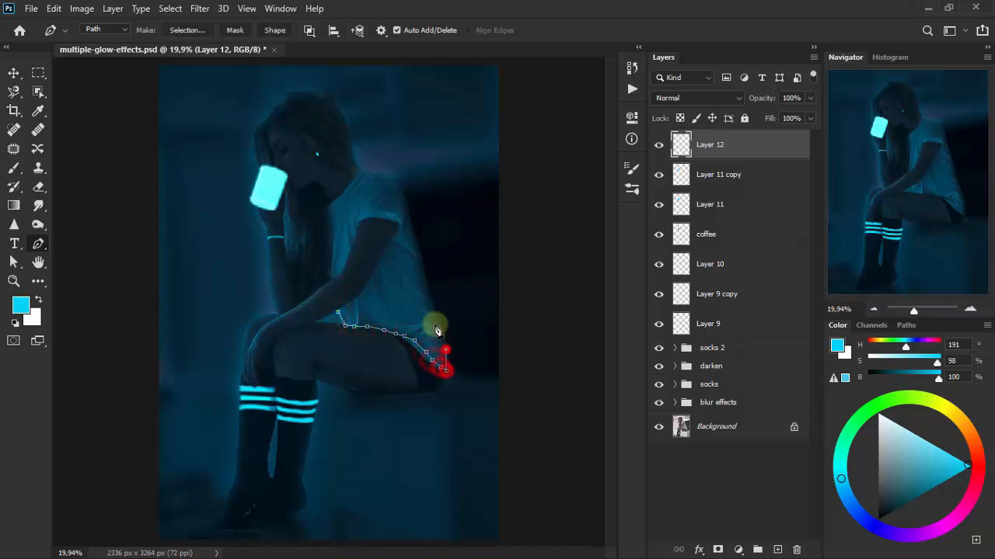
left_click(412, 237)
left_click(403, 206)
left_click(393, 183)
left_click(364, 173)
left_click(353, 179)
left_click(342, 195)
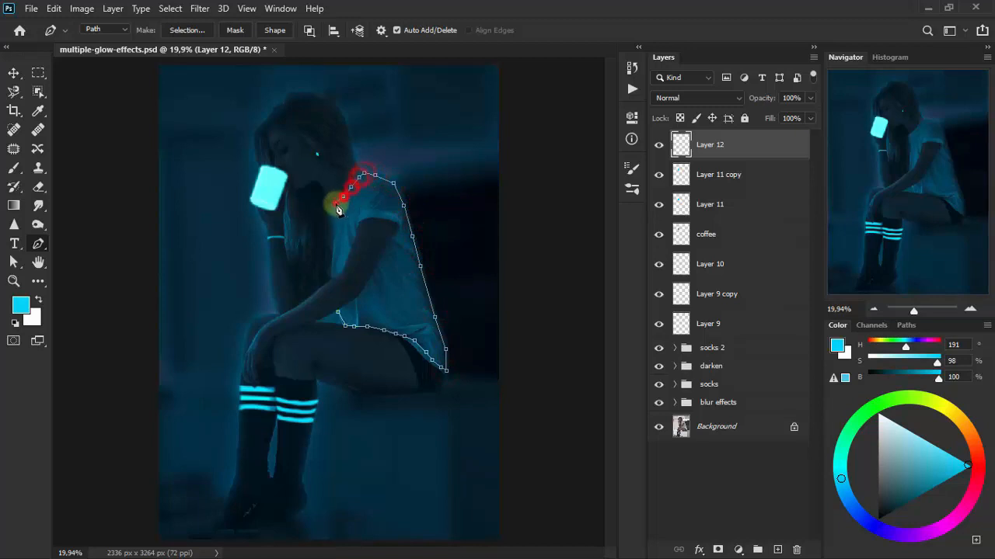
left_click(334, 206)
left_click(333, 226)
left_click(332, 256)
left_click(333, 276)
left_click(343, 252)
left_click(351, 228)
left_click(360, 217)
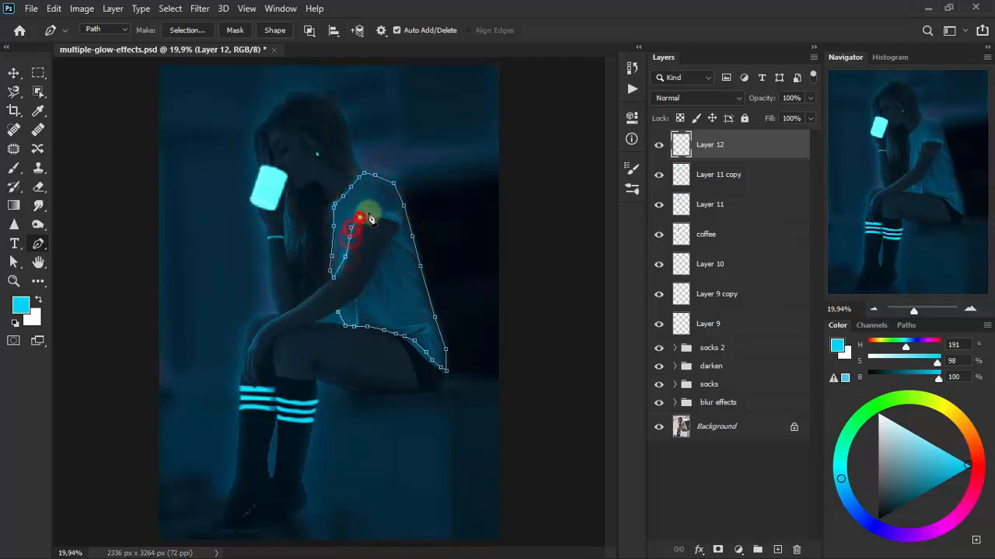
left_click(370, 211)
left_click(382, 212)
left_click(399, 220)
left_click(390, 245)
left_click(376, 273)
left_click(364, 292)
left_click(353, 304)
left_click(338, 312)
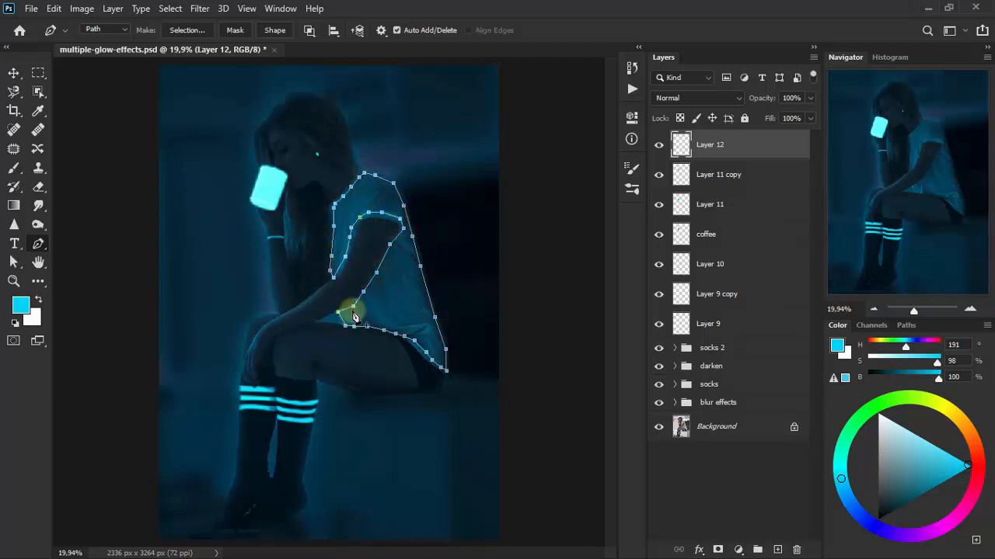
Step: Turn the T-shirt path into a selection, fill it with the cyan foreground color on Layer 12, and deselect
right_click(400, 299)
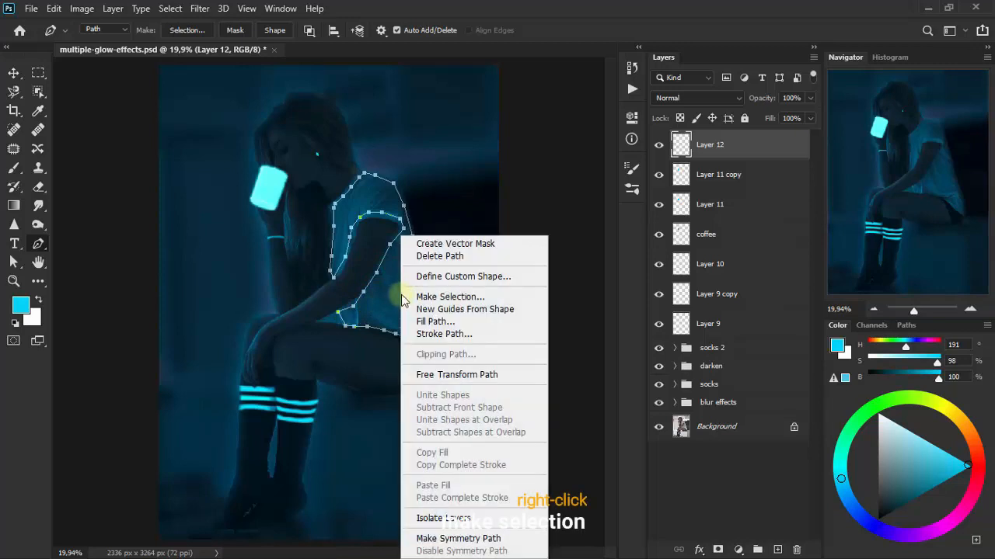
left_click(439, 297)
left_click(572, 133)
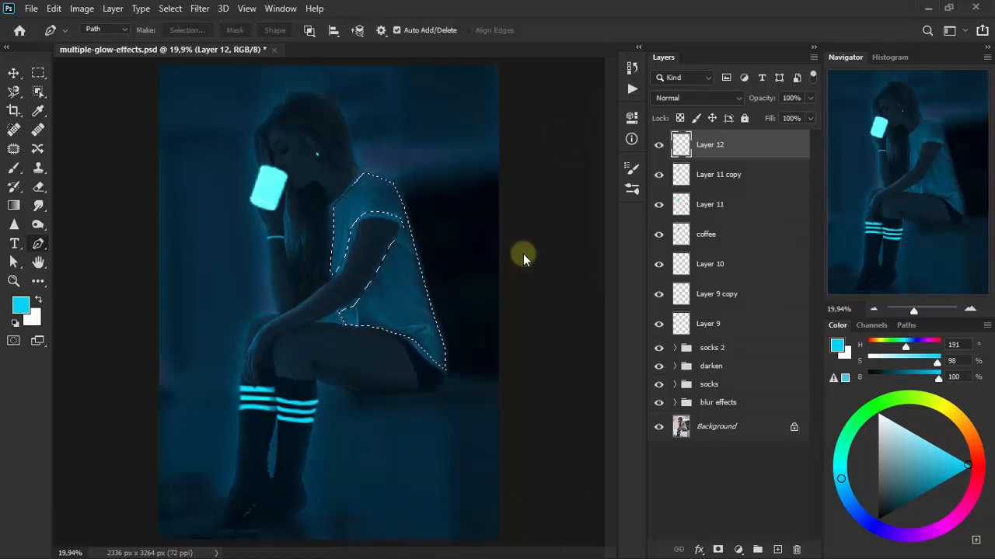
key("alt+Delete")
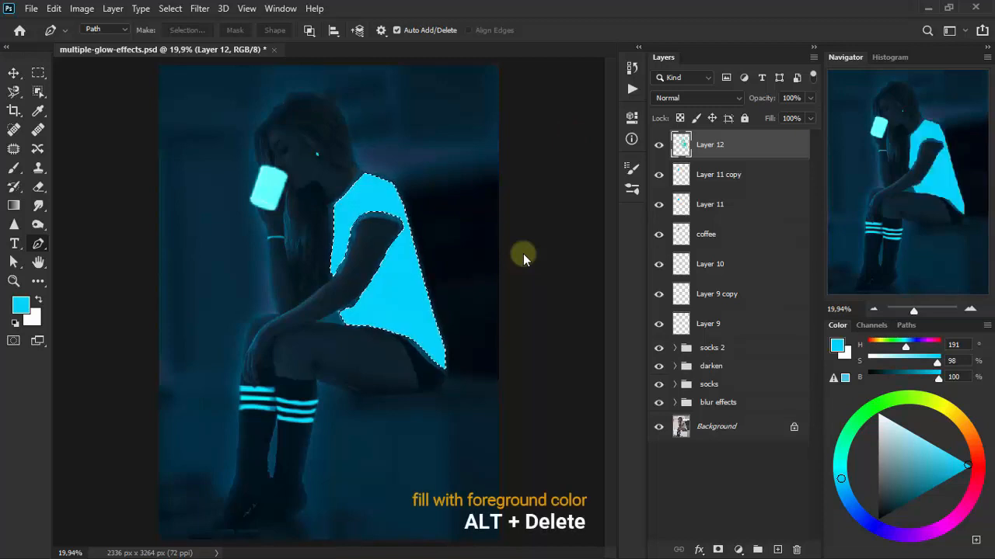
key("ctrl+d")
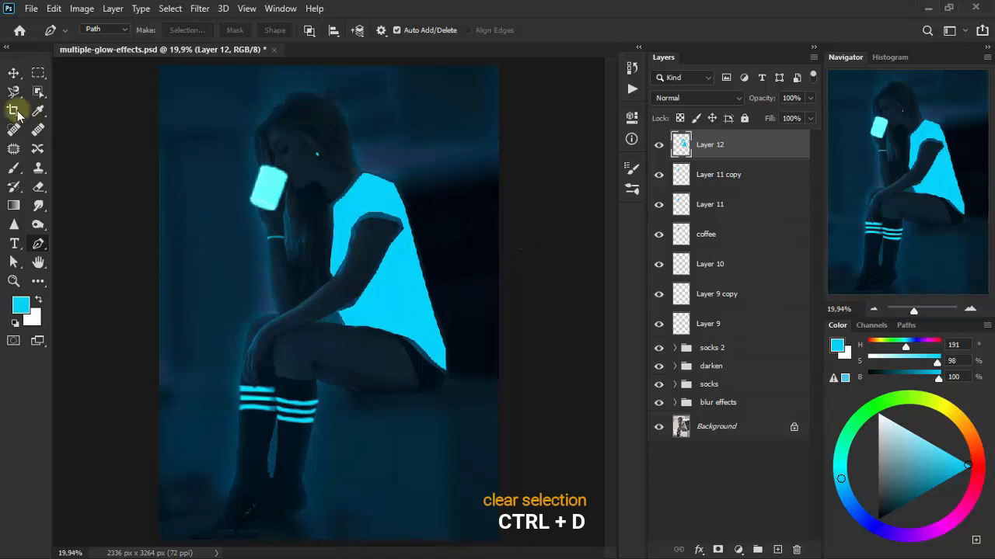
left_click(13, 73)
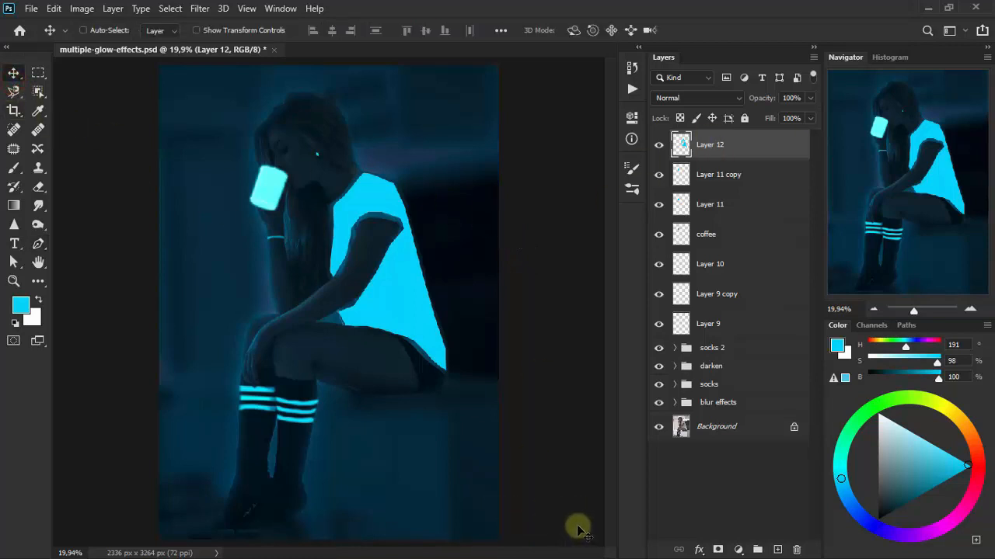
Step: Extend the cyan T-shirt fill on Layer 12 slightly leftward and downward with nudged copies to cover the shirt's edges
key("alt+Left")
key("alt+Left")
key("alt+Left")
key("alt+Left")
key("alt+Left")
key("alt+Down")
key("alt+Down")
key("alt+Down")
key("alt+Down")
key("alt+Down")
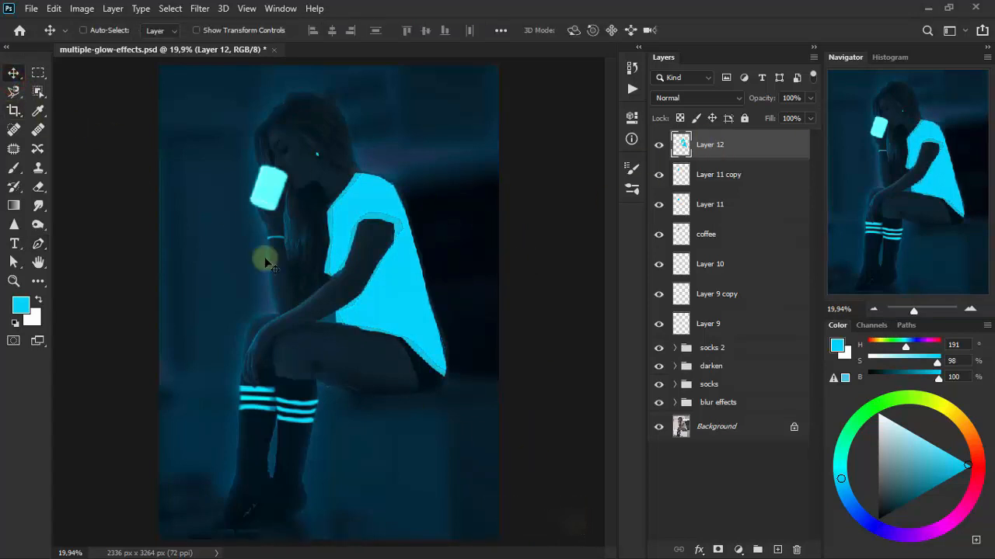
Step: Apply a Gaussian Blur with a radius of 15.3 pixels to the T-shirt fill on Layer 12
left_click(205, 12)
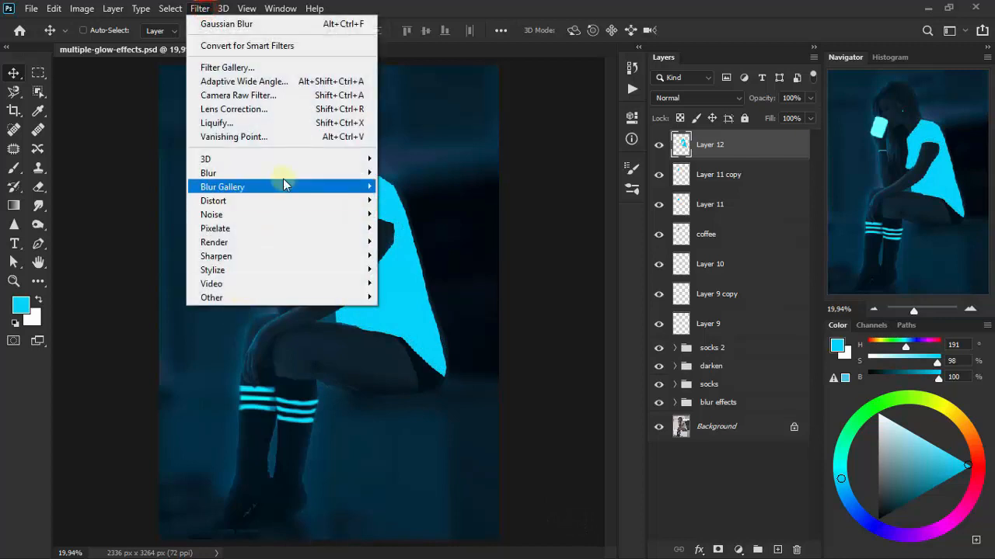
mouse_move(283, 174)
left_click(412, 228)
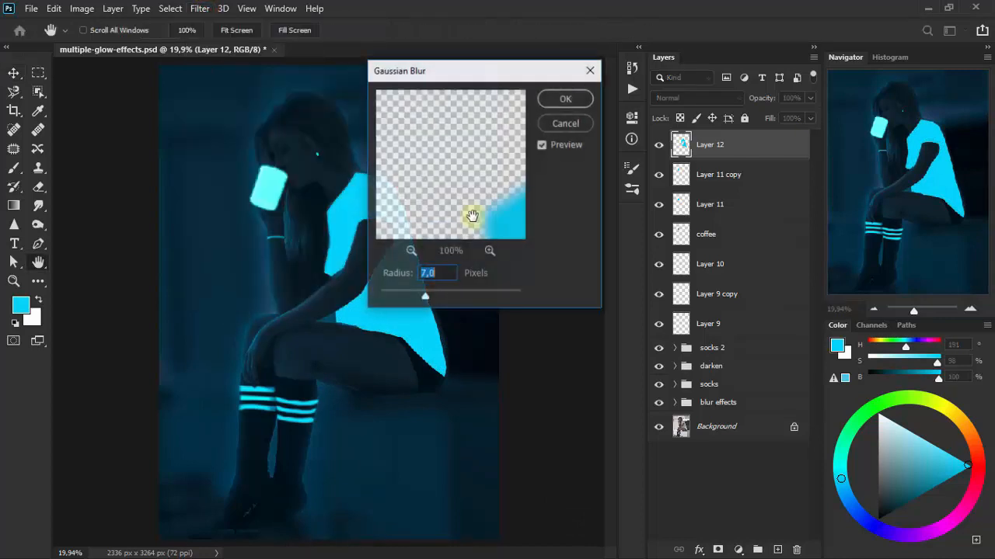
mouse_move(430, 298)
left_mouse_down()
mouse_move(447, 300)
mouse_move(440, 297)
left_mouse_up()
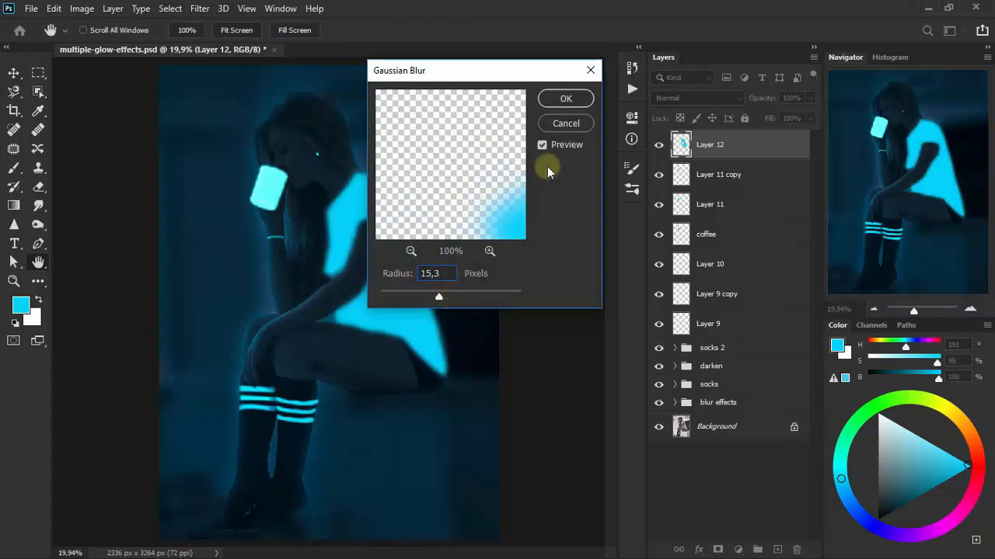
left_click(582, 103)
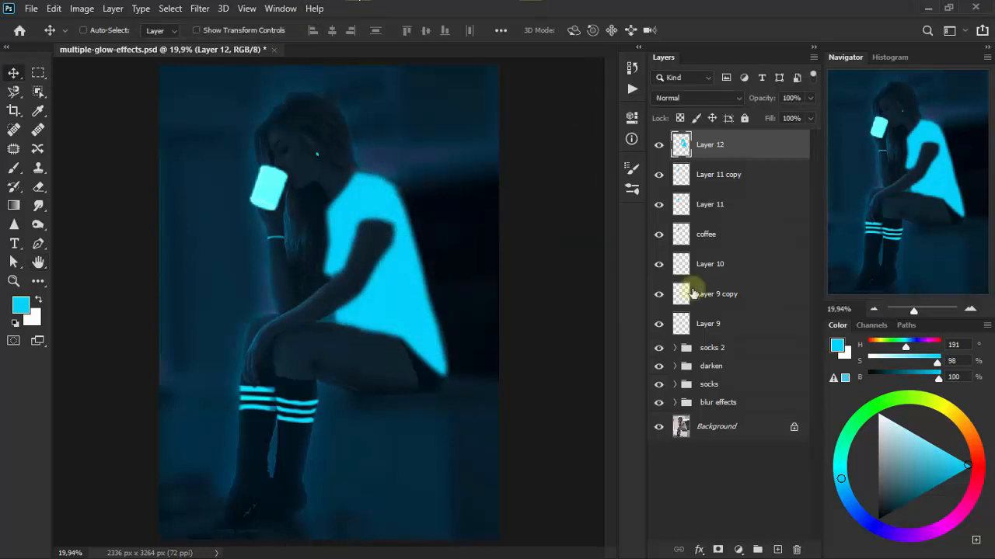
Step: Set Layer 12's blending mode to Color and compare the T-shirt with and without the layer
left_click(699, 98)
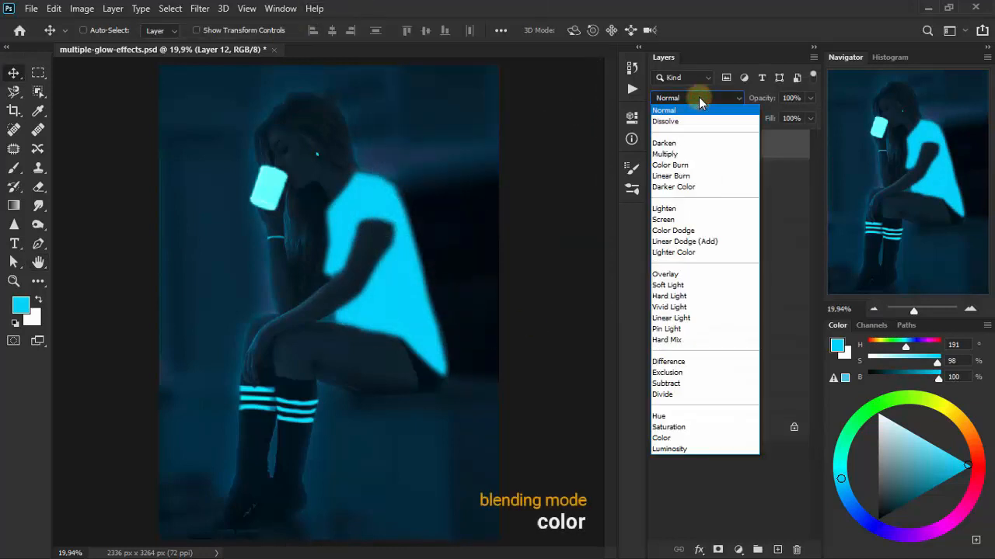
left_click(700, 438)
left_click(660, 148)
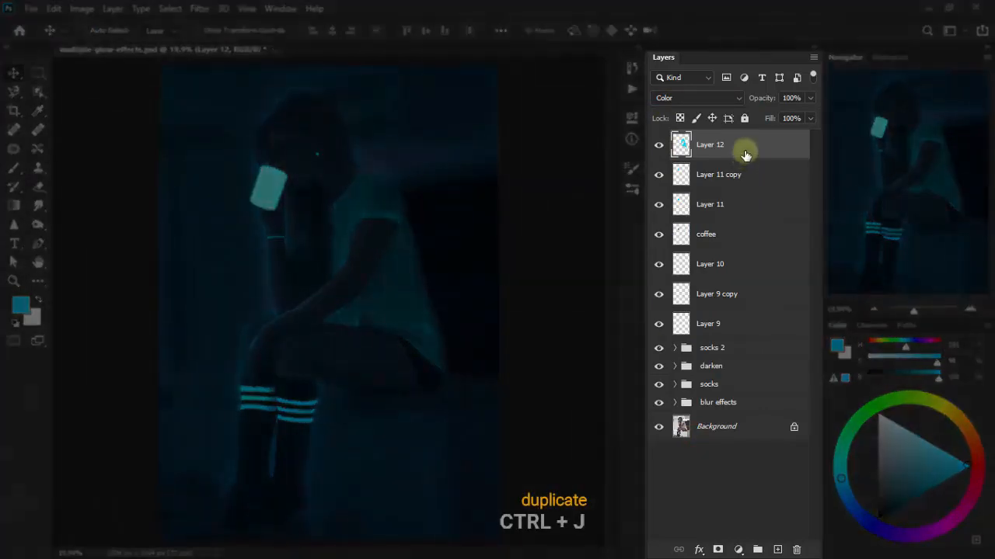
Step: Duplicate Layer 12 and set the copy's blending mode to Vivid Light
key("ctrl+j")
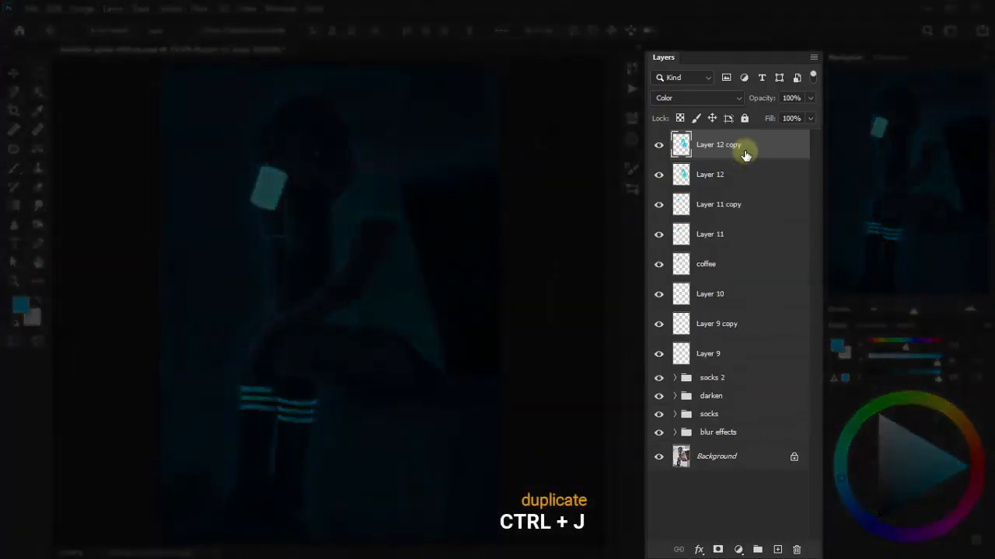
left_click(683, 98)
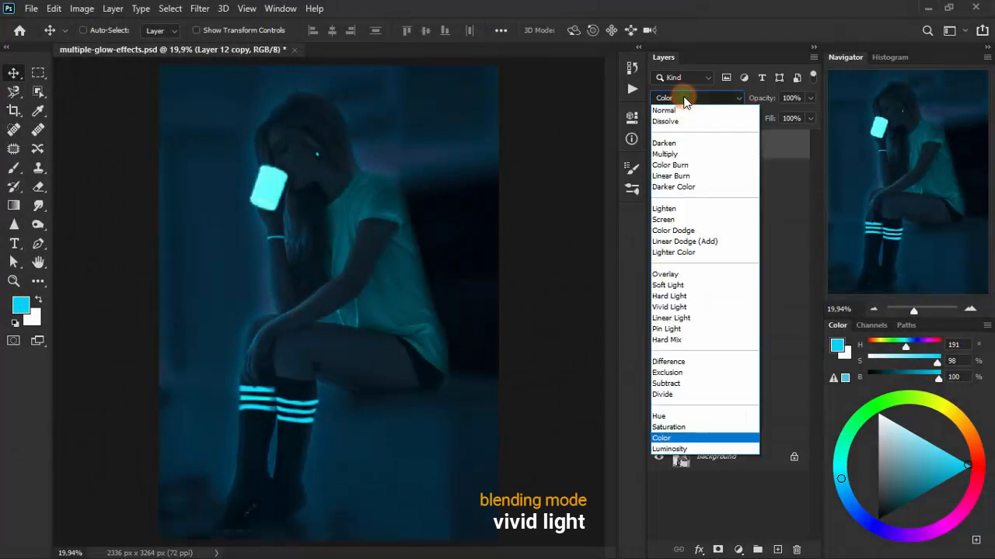
left_click(707, 308)
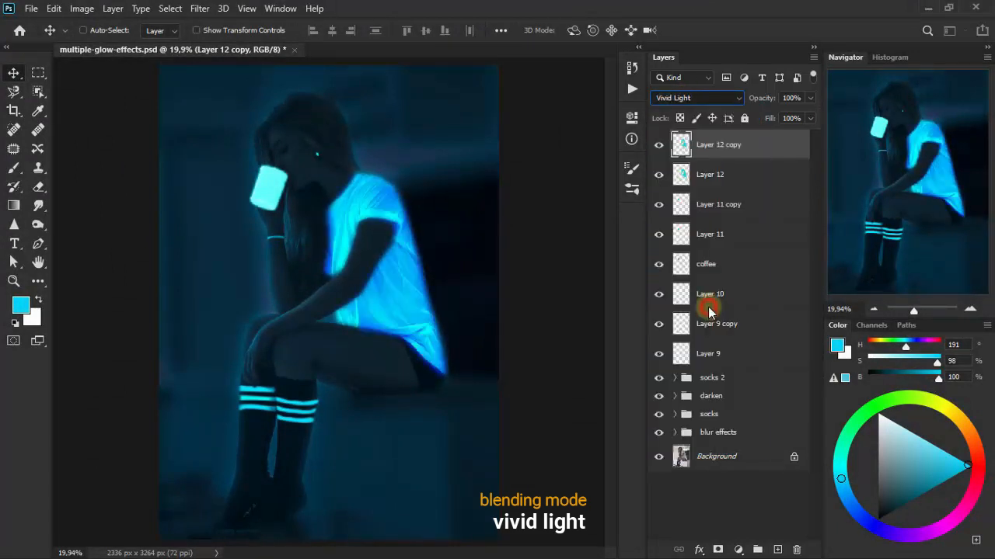
Step: Reduce the opacity of Layer 12 copy to 5% and compare the T-shirt with and without it
left_click(810, 98)
left_click_drag(769, 121, 762, 116)
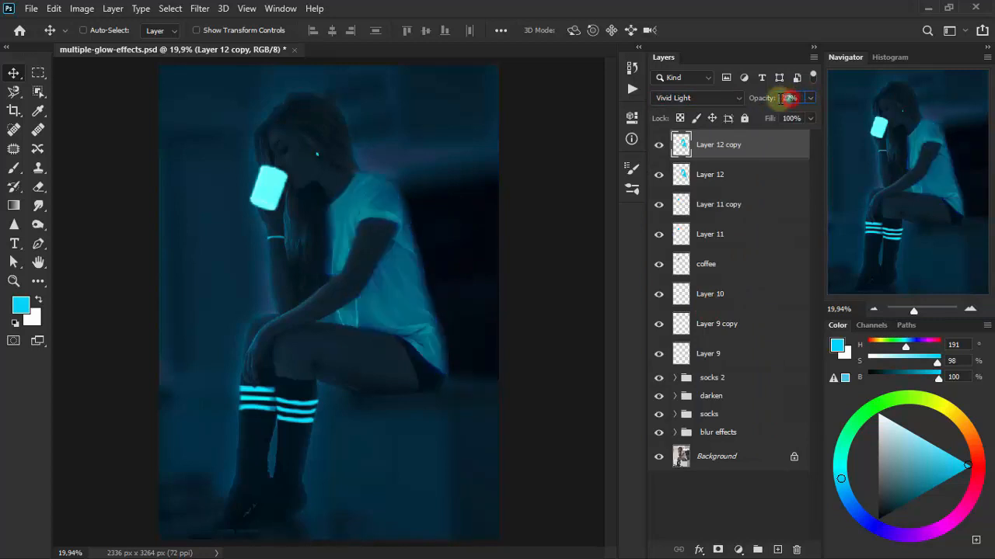
left_click_drag(775, 98, 774, 101)
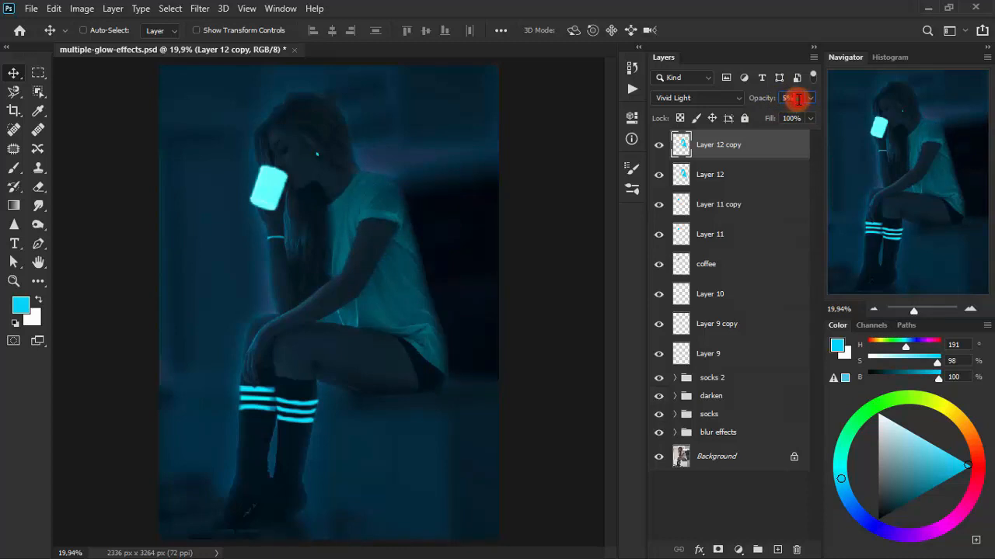
left_click(798, 99)
left_click(658, 150)
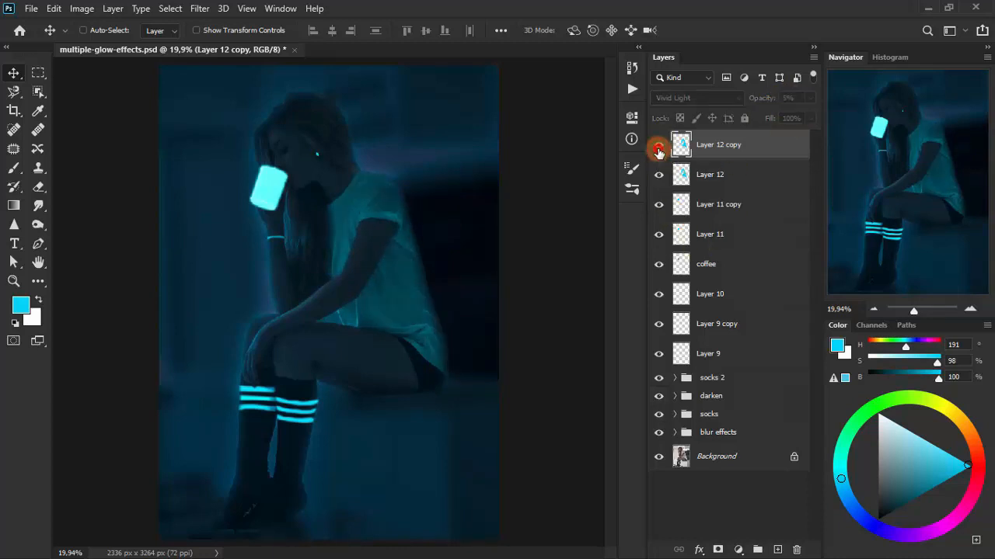
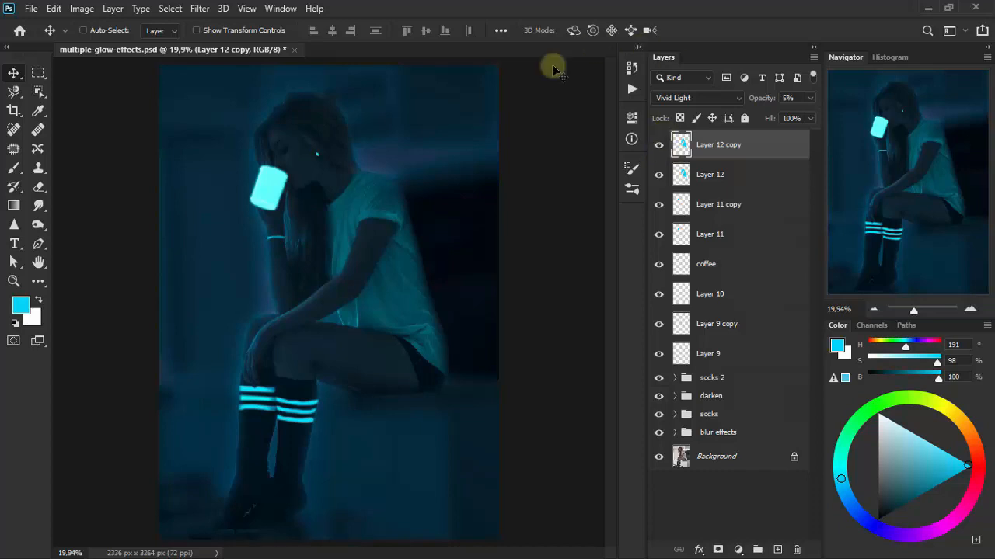
Step: Group everything from Layer 12 copy down to the socks 2 group and name the new group "all glowing"
left_click(757, 381, "shift")
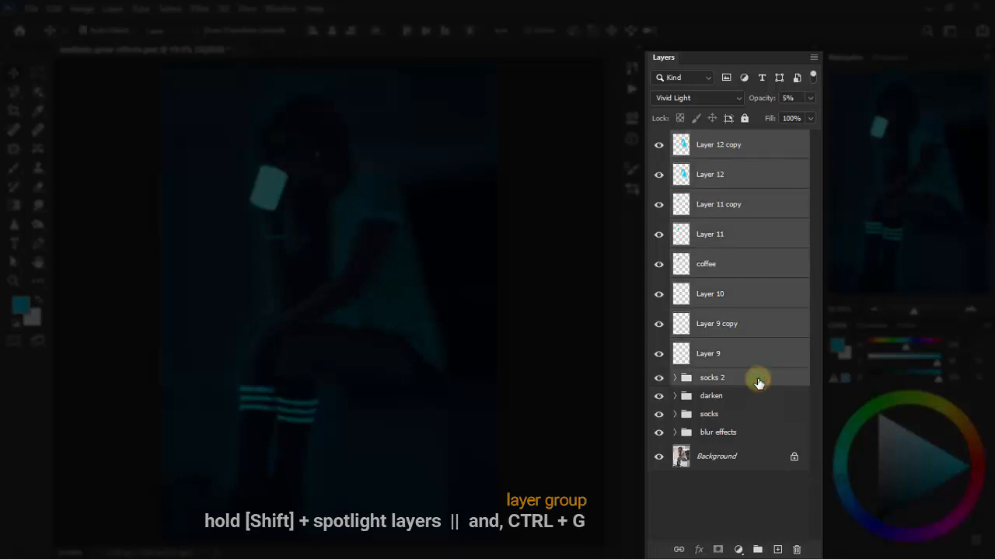
key("ctrl+g")
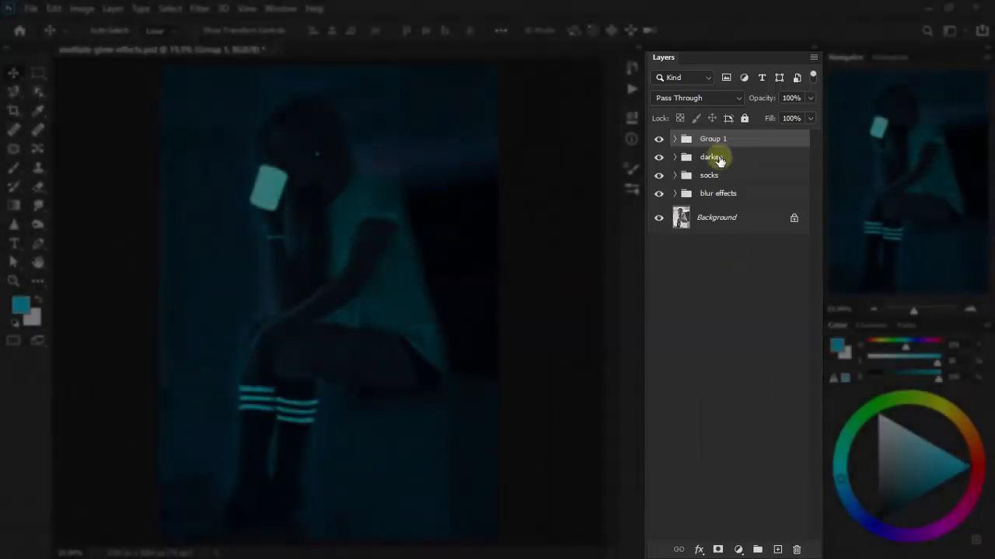
double_click(712, 138)
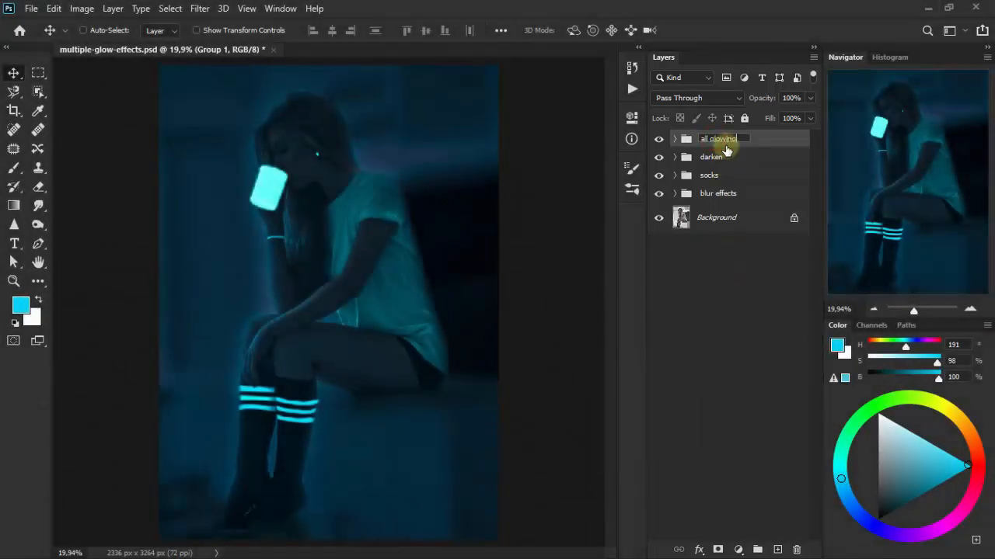
type("all glowing")
key("Return")
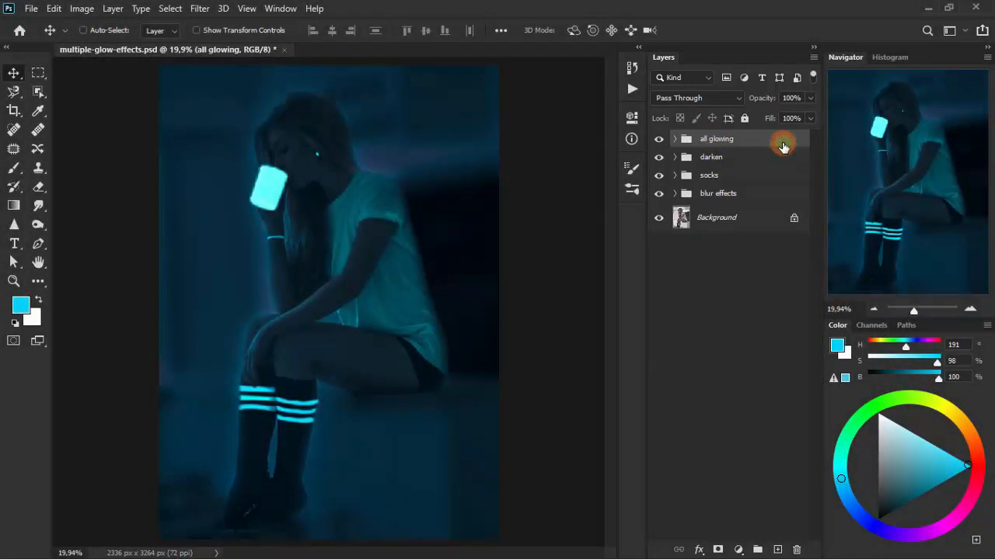
Step: Compare the whole image with and without the all glowing group
left_click(659, 140)
left_click(659, 140)
left_click(660, 140)
left_click(660, 141)
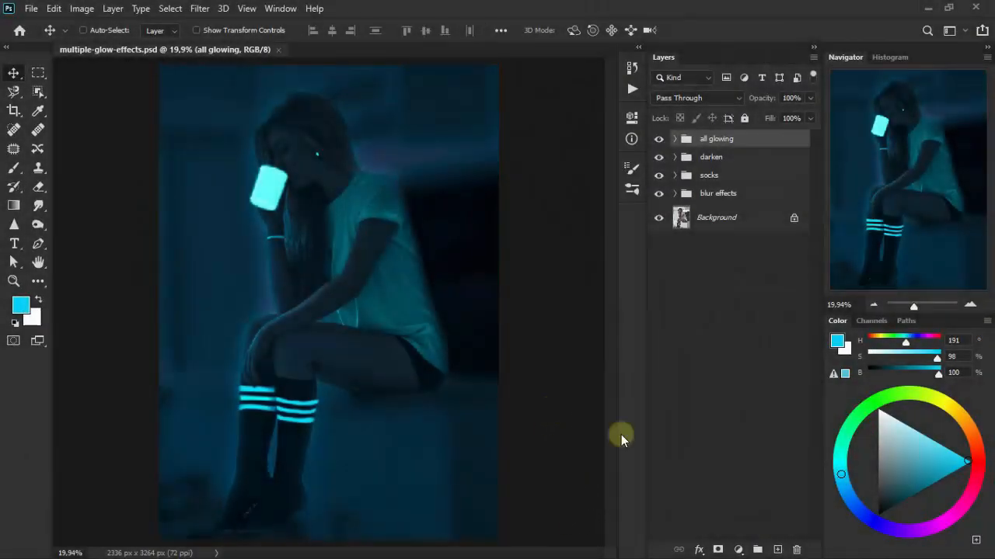
Step: Add a Photo Filter adjustment layer above the all glowing group, using the Cyan filter at 100% density
left_click(739, 549)
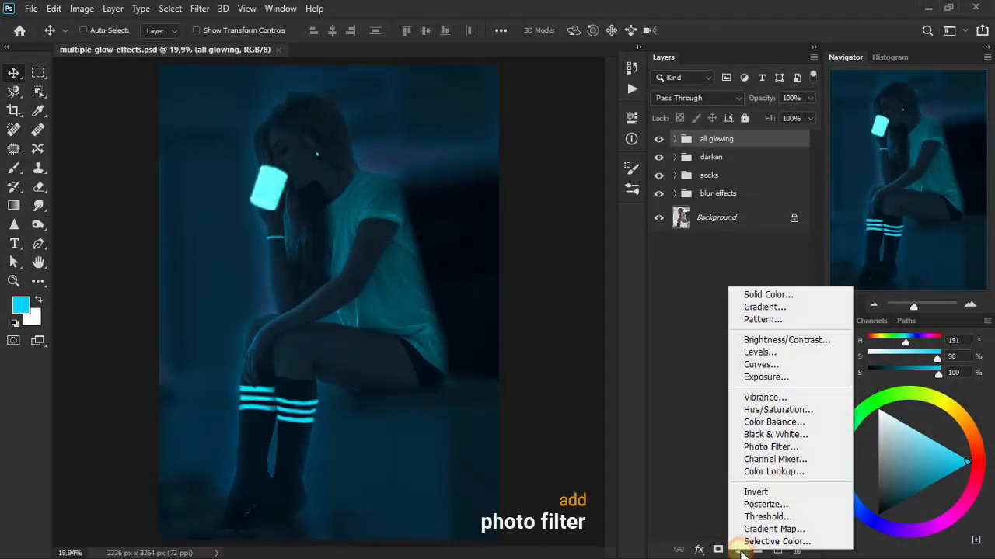
left_click(790, 446)
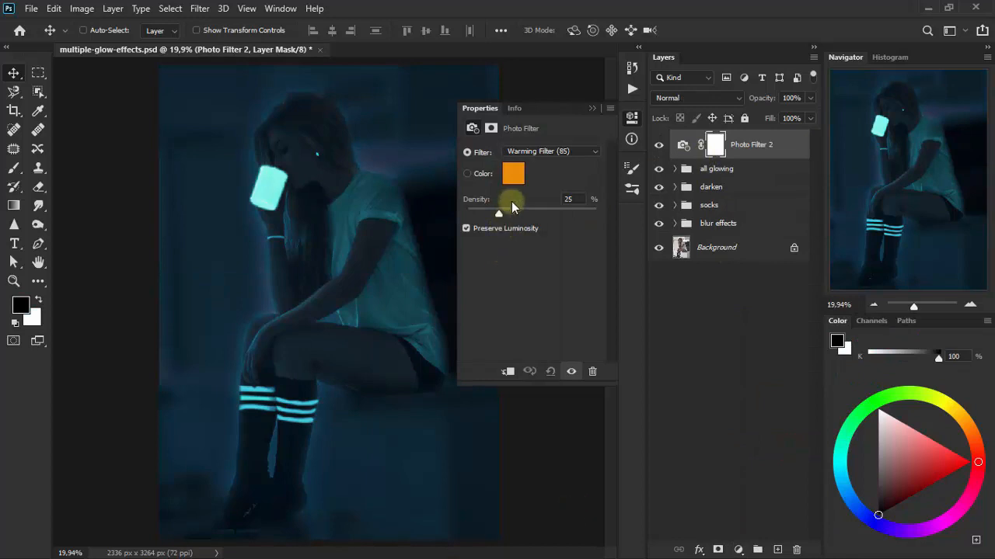
left_click(550, 152)
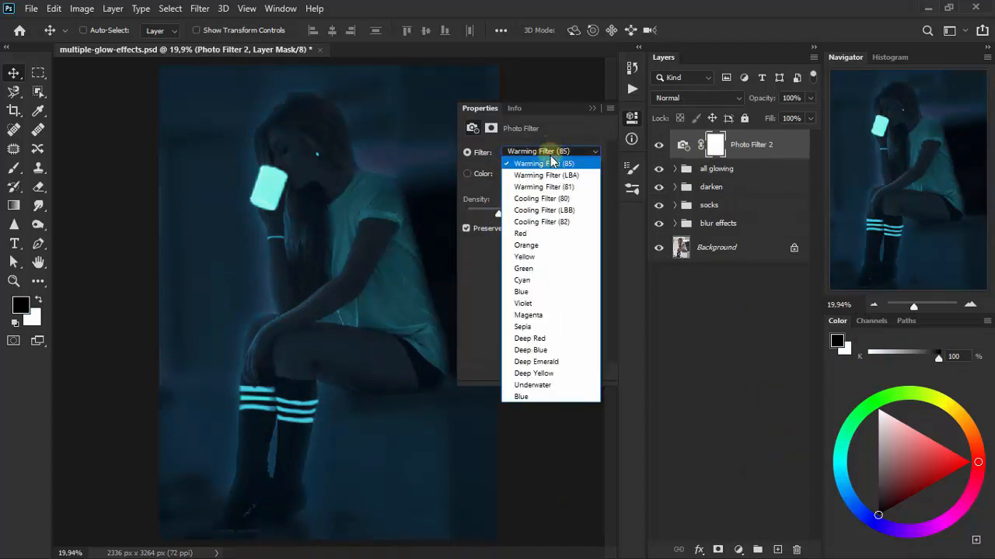
left_click(563, 281)
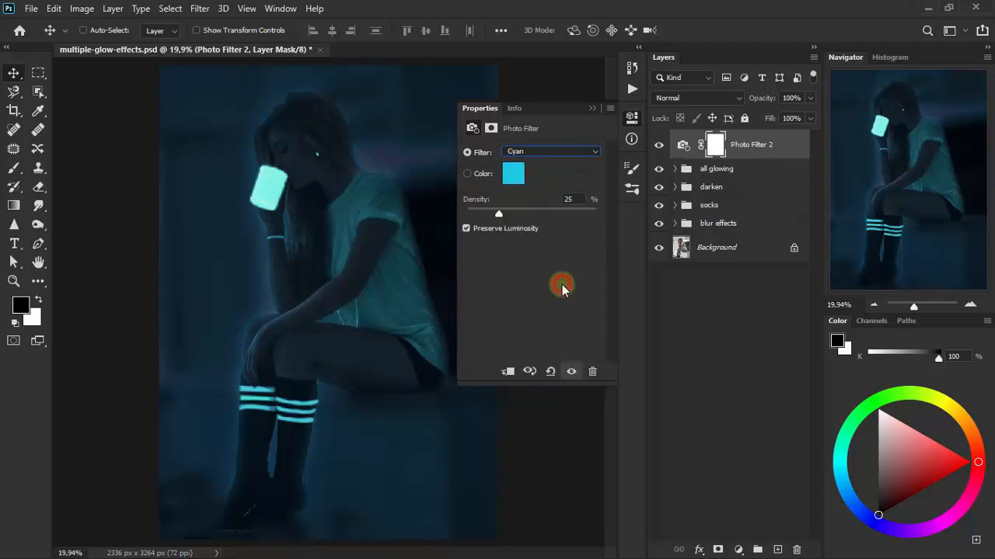
left_click_drag(502, 214, 618, 218)
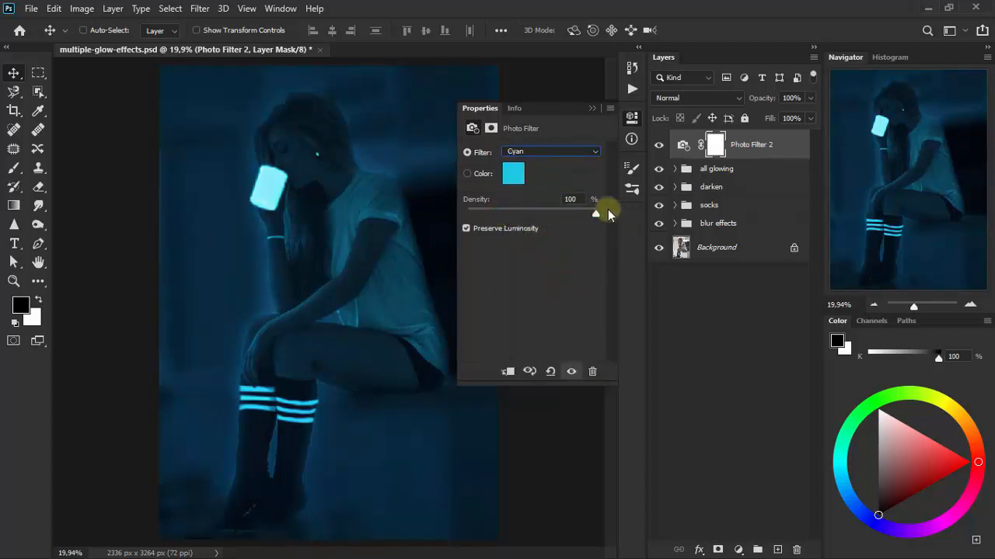
left_click(592, 109)
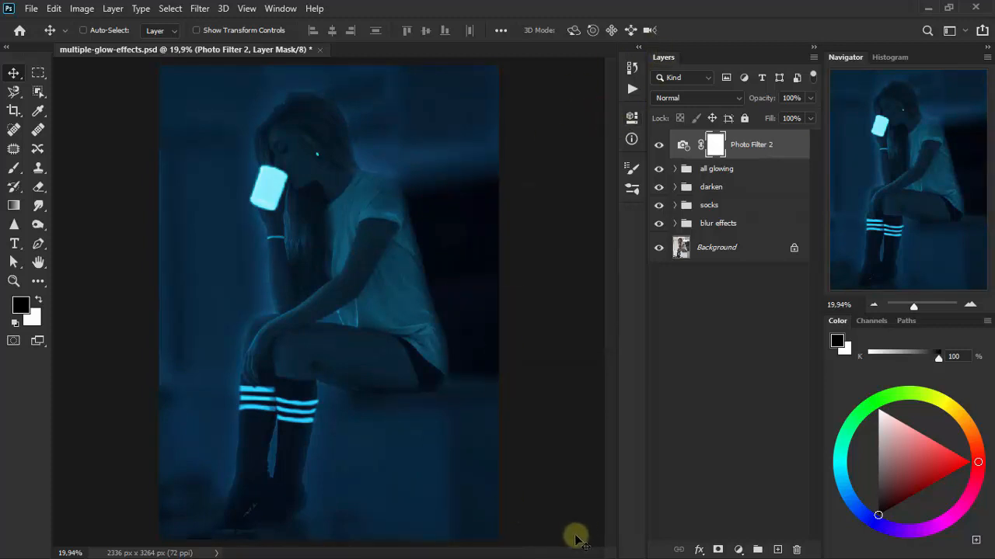
Step: Set the Photo Filter 2 layer's blending mode to Screen and compare the image with and without it
left_click(693, 100)
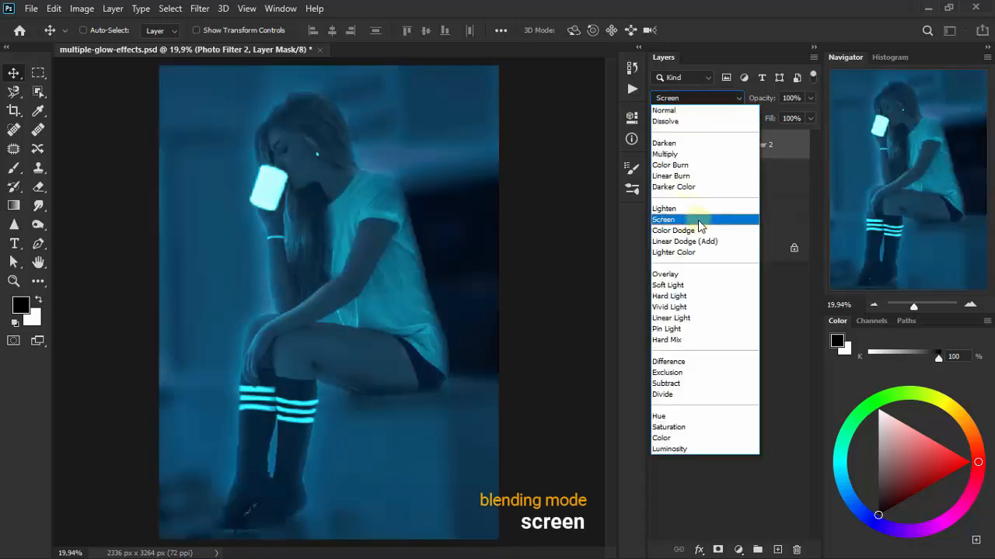
left_click(699, 223)
left_click(664, 147)
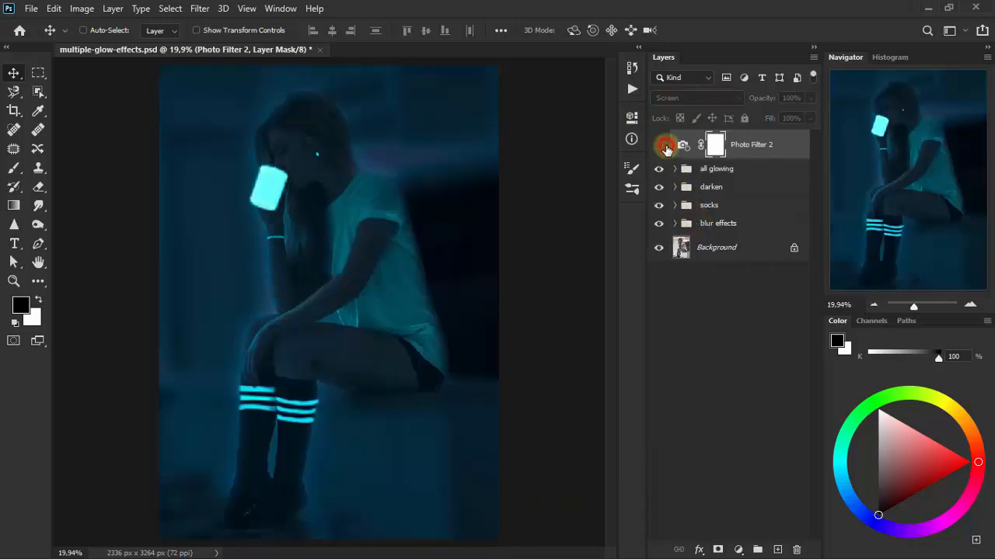
left_click(664, 147)
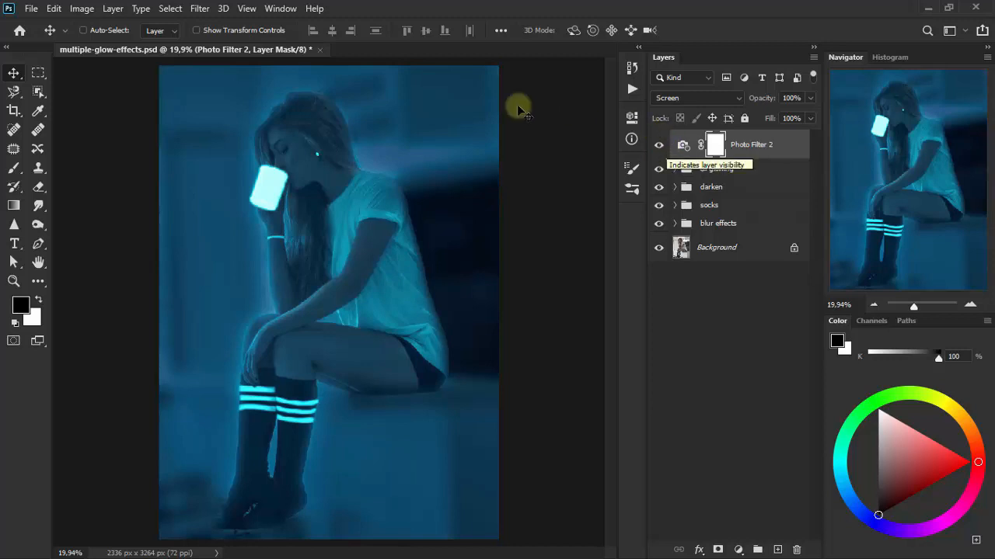
Step: Load Layer 8's mask from the darken group as a selection, clear that background area on the Photo Filter 2 mask to black, and deselect
key("x")
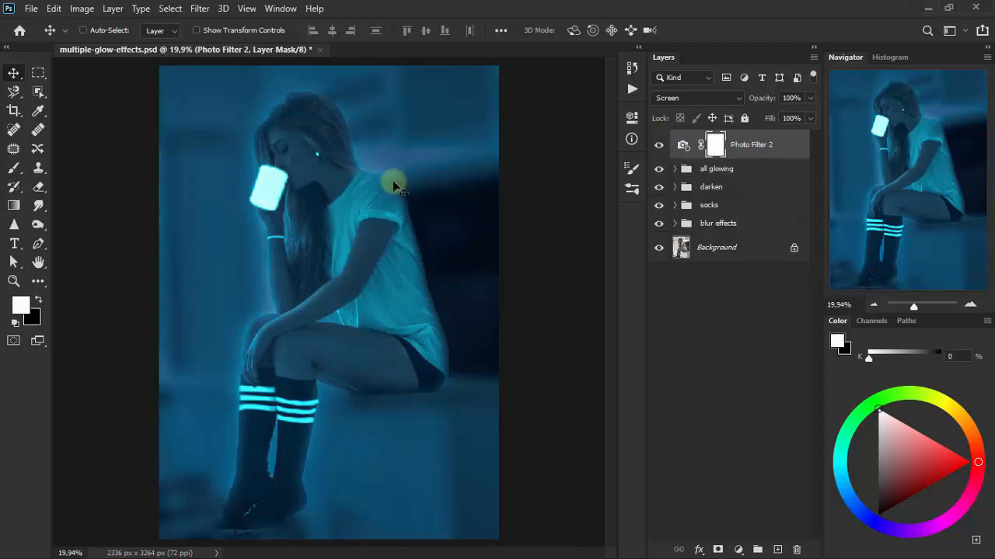
left_click(674, 187)
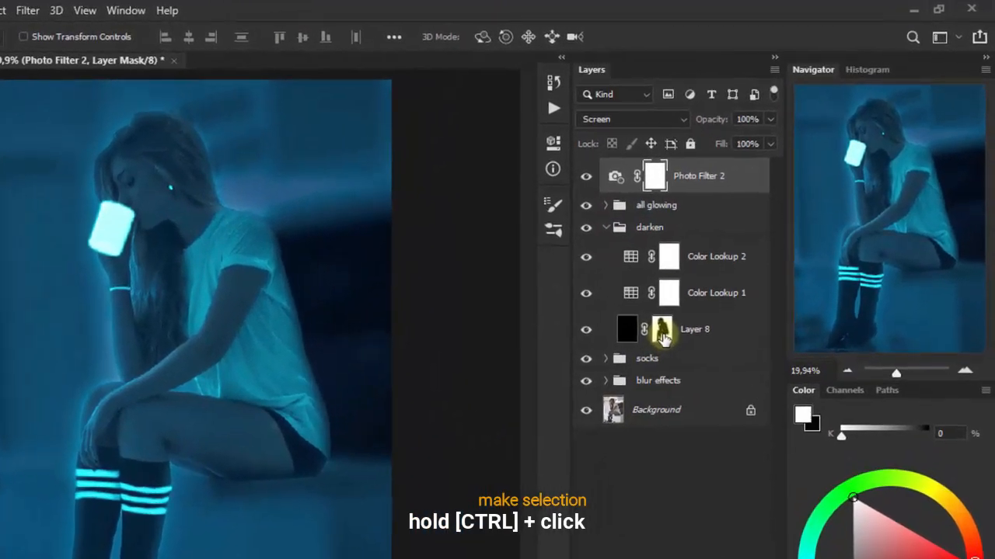
left_click(702, 289, "ctrl")
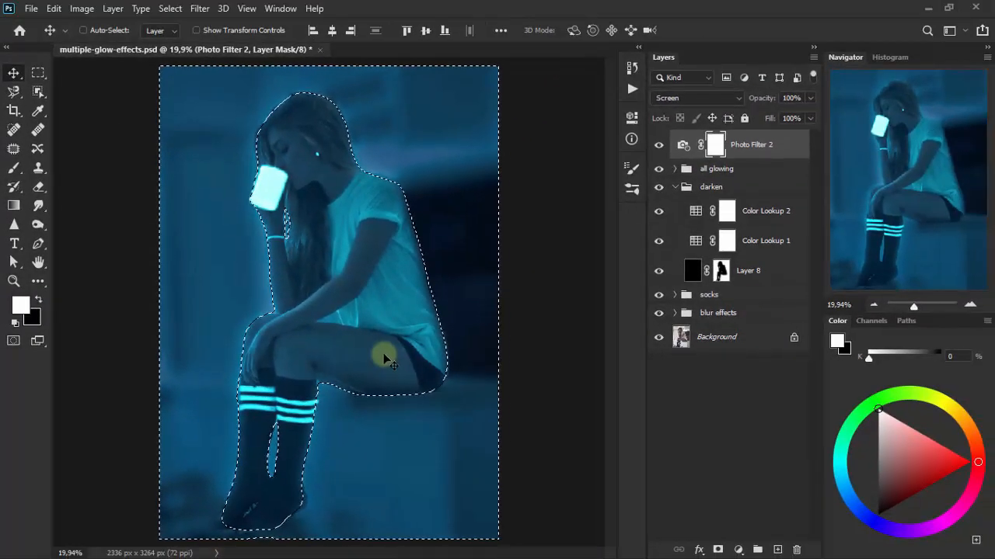
key("Delete")
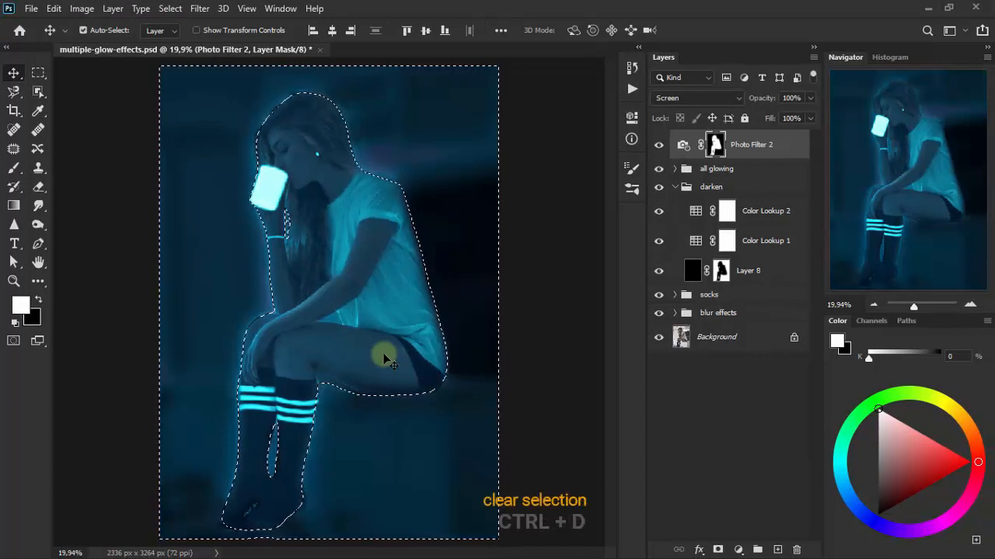
key("ctrl+d")
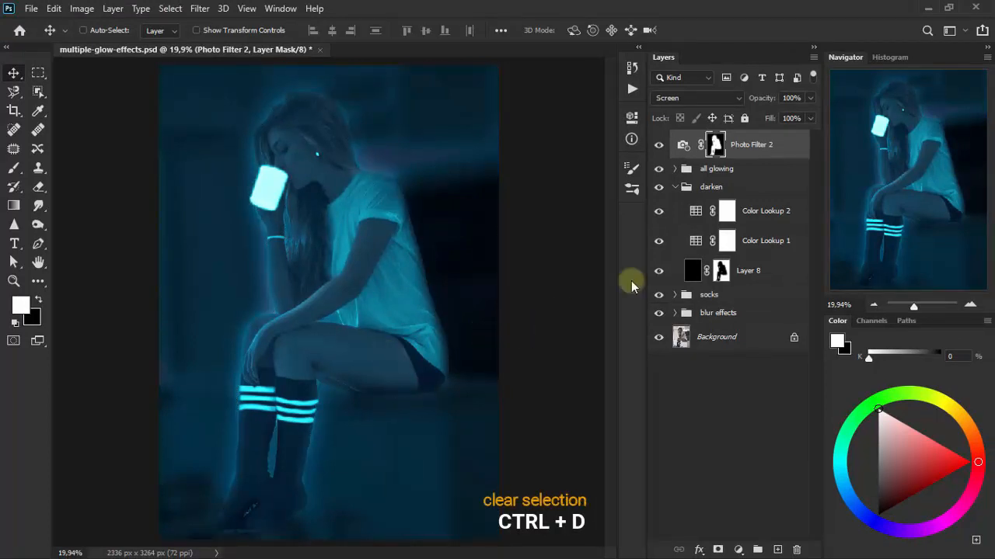
left_click(676, 187)
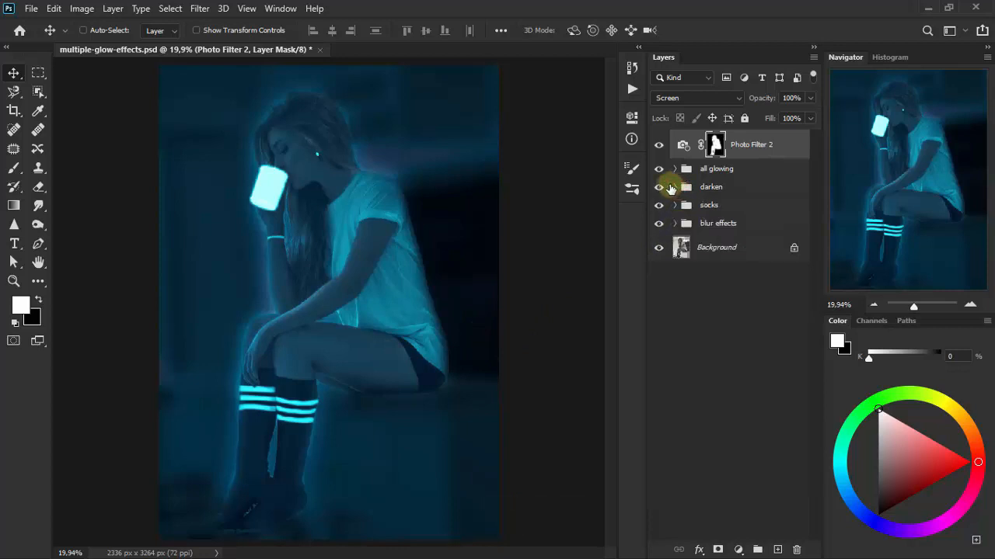
Step: With the Eraser at 17% opacity and black as background color, fade the Photo Filter 2 mask over the woman's hair and face
left_click_drag(45, 189, 93, 189)
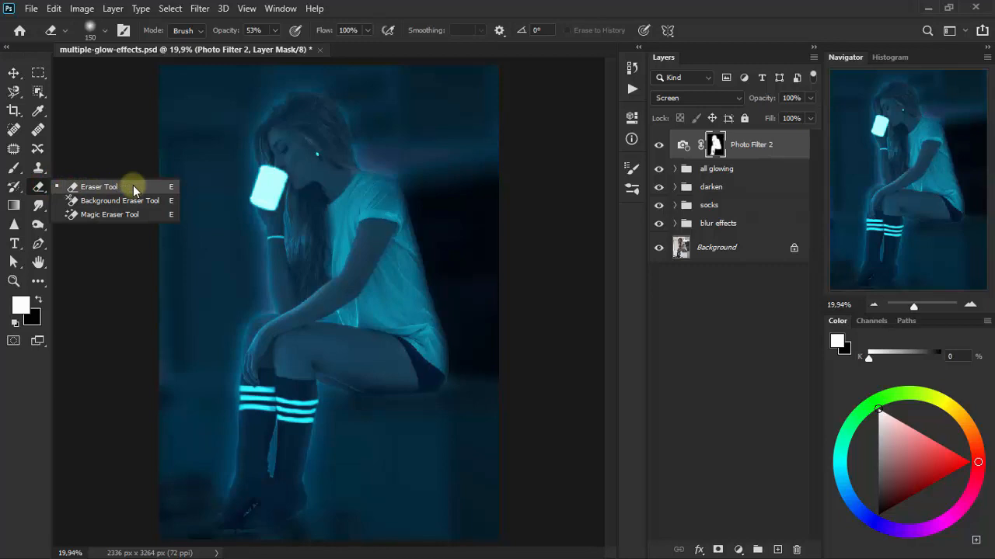
left_click_drag(133, 187, 133, 186)
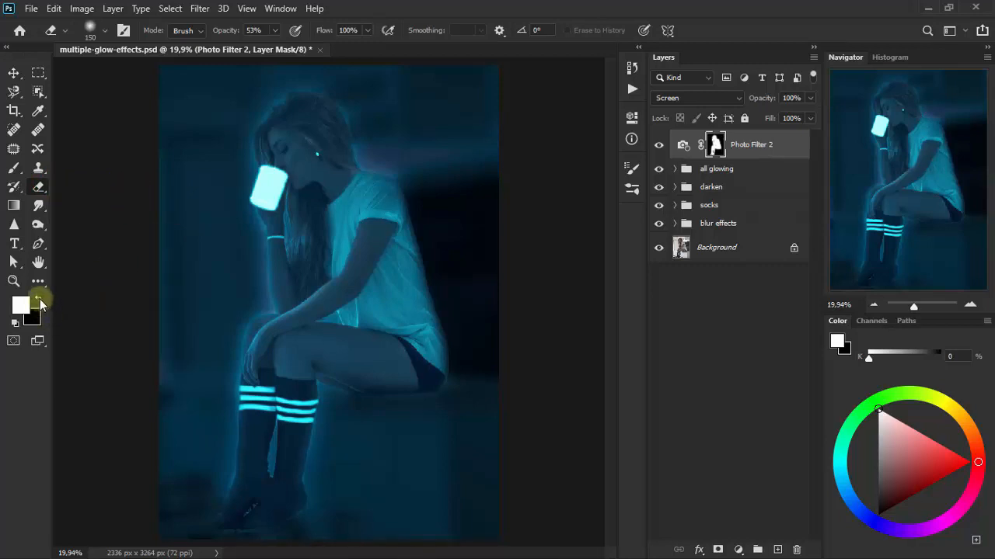
left_click(39, 301)
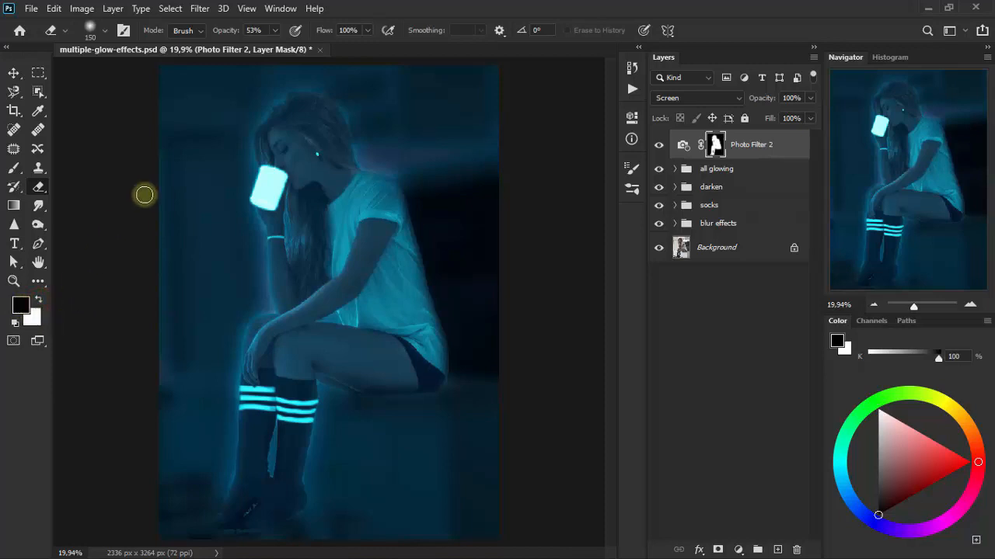
left_click(275, 31)
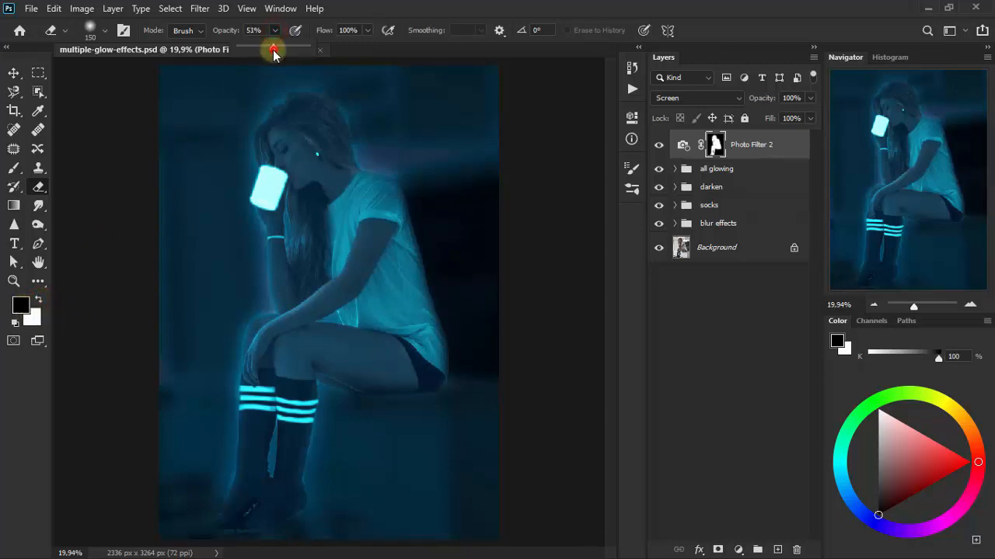
left_click(371, 4)
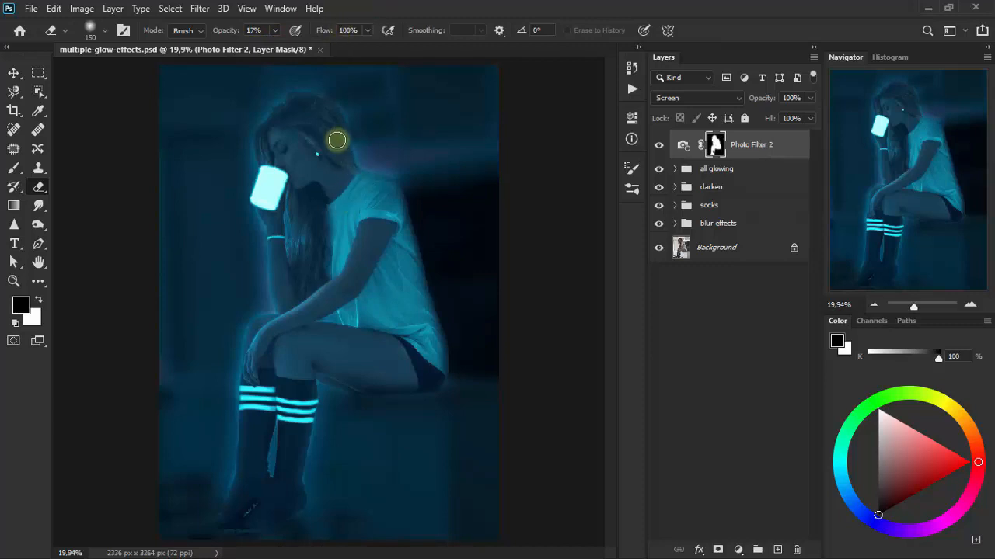
left_click(352, 146)
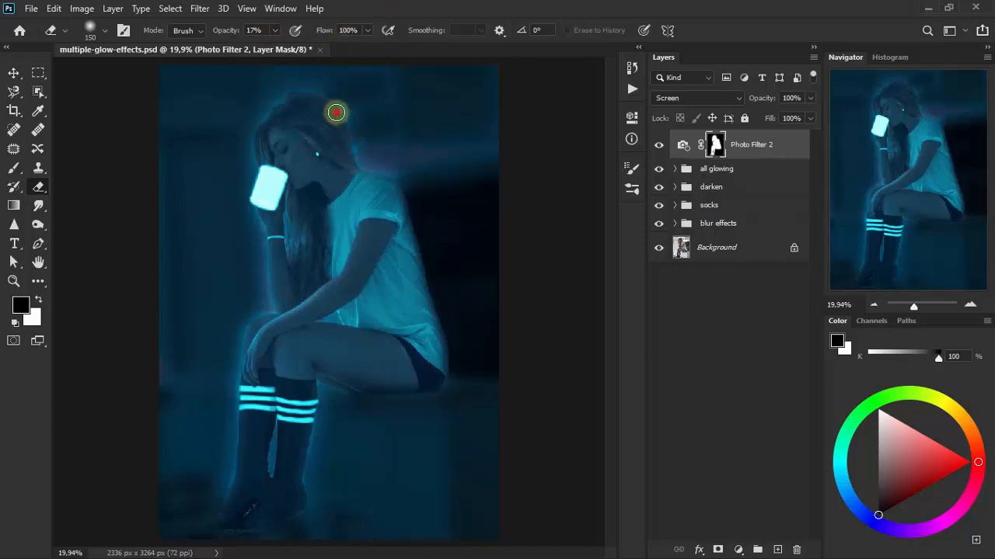
mouse_move(336, 113)
left_mouse_down()
mouse_move(294, 105)
mouse_move(256, 120)
mouse_move(304, 94)
left_mouse_up()
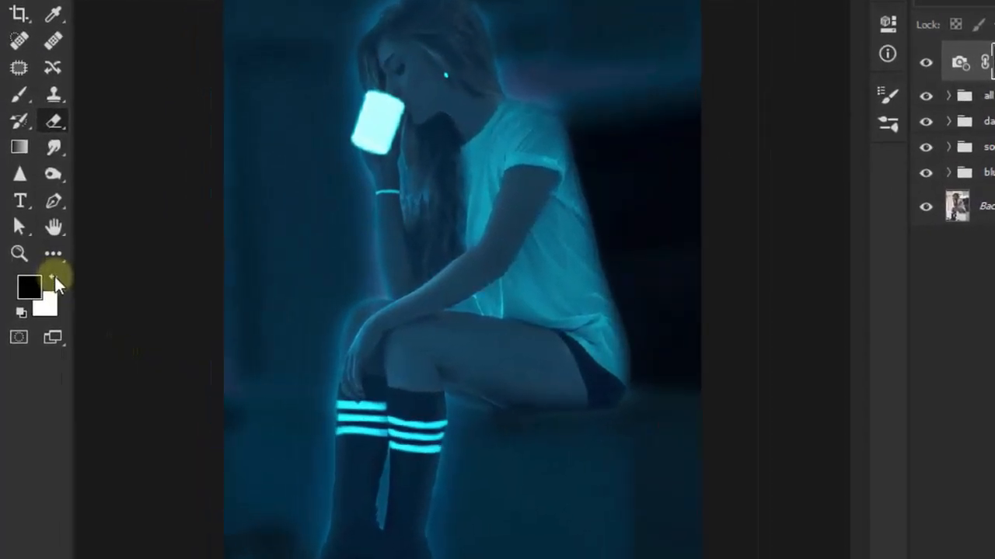
left_click(53, 277)
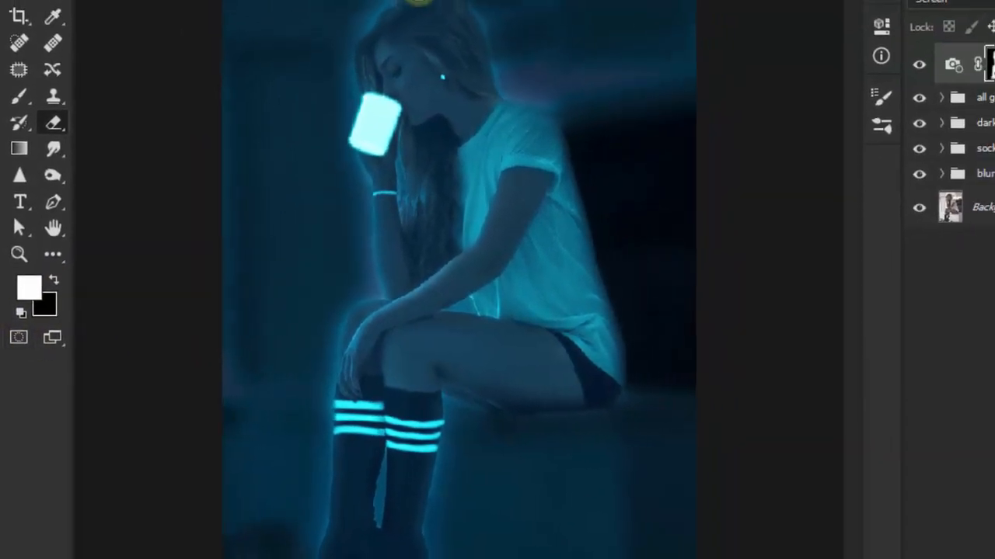
mouse_move(434, 0)
left_mouse_down()
mouse_move(398, 0)
mouse_move(447, 59)
left_mouse_up()
left_click(403, 7)
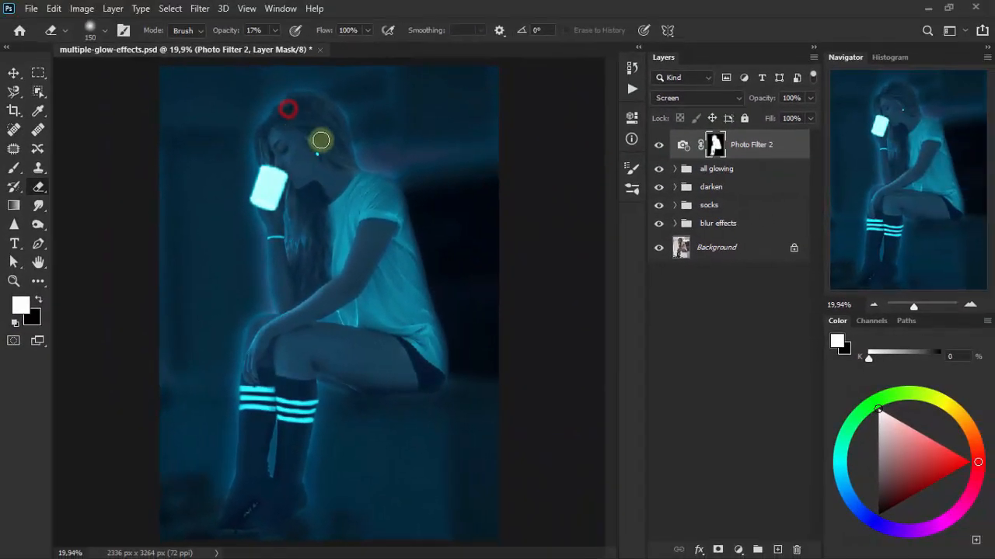
mouse_move(284, 119)
left_mouse_down()
mouse_move(322, 142)
mouse_move(307, 144)
left_mouse_up()
mouse_move(285, 111)
left_mouse_down()
mouse_move(326, 158)
mouse_move(305, 129)
left_mouse_up()
left_click_drag(257, 111, 291, 98)
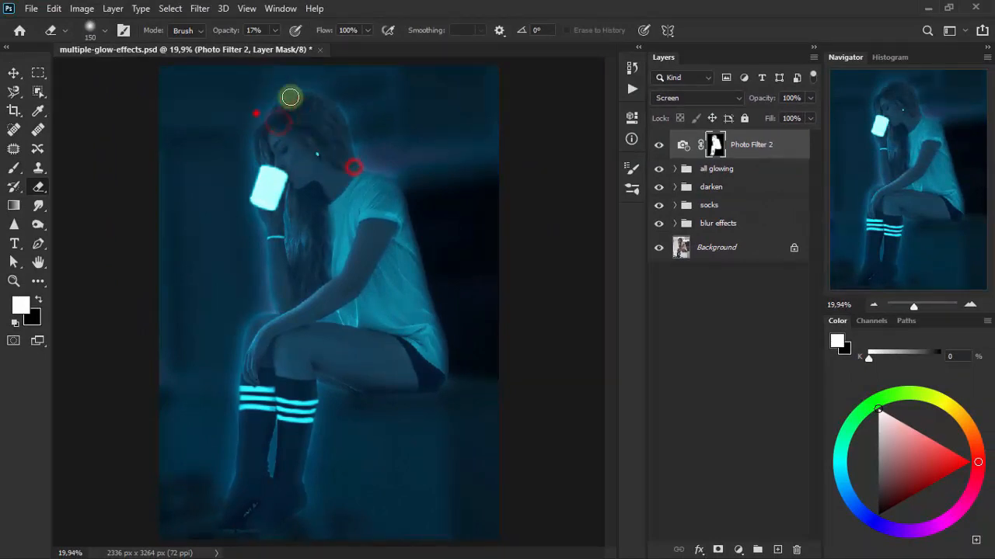
left_click_drag(262, 133, 292, 123)
left_click(301, 127)
mouse_move(336, 118)
left_mouse_down()
mouse_move(314, 146)
mouse_move(332, 168)
mouse_move(315, 151)
left_mouse_up()
mouse_move(275, 131)
left_mouse_down()
mouse_move(287, 138)
mouse_move(281, 148)
left_mouse_up()
left_click_drag(244, 160, 250, 167)
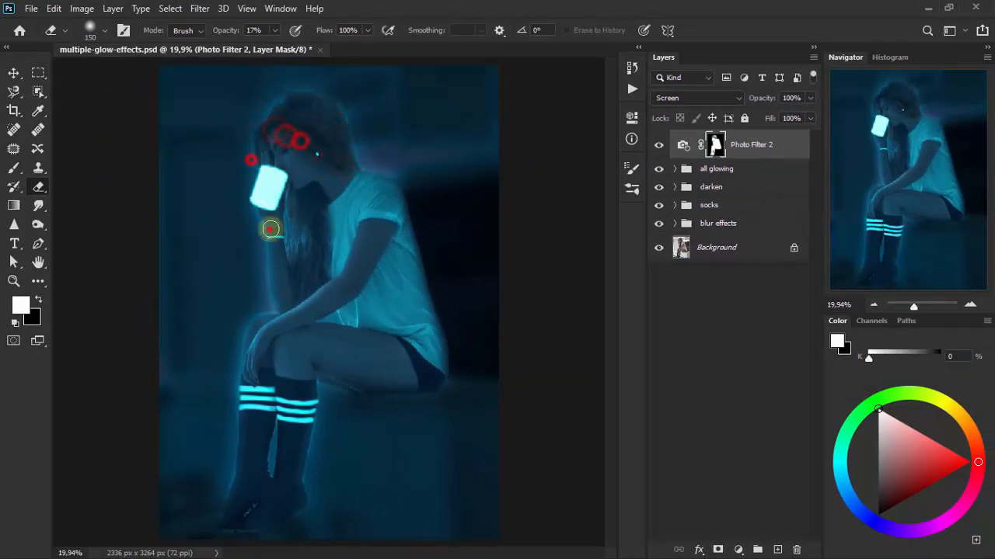
Step: Fade the Photo Filter 2 mask over the woman's arms, hands, legs and socks, and further over her hair, sparing the T-shirt
left_click_drag(271, 220, 270, 228)
mouse_move(290, 269)
left_mouse_down()
mouse_move(285, 292)
mouse_move(283, 281)
left_mouse_up()
mouse_move(336, 303)
left_mouse_down()
mouse_move(292, 324)
mouse_move(275, 350)
left_mouse_up()
left_click_drag(294, 357, 382, 354)
mouse_move(355, 344)
left_mouse_down()
mouse_move(328, 355)
mouse_move(344, 350)
left_mouse_up()
left_click_drag(398, 355, 377, 376)
mouse_move(347, 281)
left_mouse_down()
mouse_move(368, 229)
mouse_move(342, 293)
left_mouse_up()
left_click_drag(360, 267, 352, 237)
left_click_drag(342, 185, 327, 217)
left_click_drag(280, 284, 330, 301)
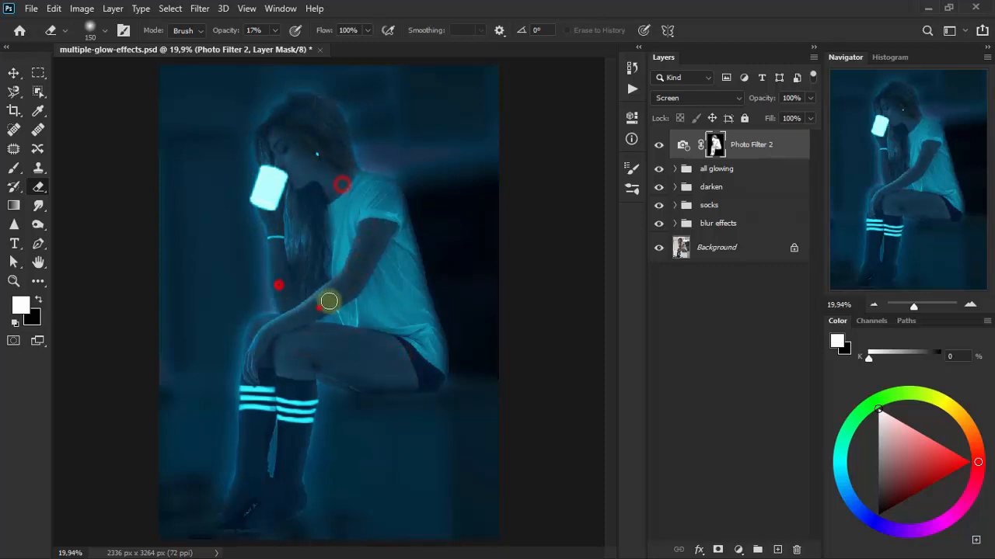
mouse_move(279, 350)
left_mouse_down()
mouse_move(280, 379)
mouse_move(264, 378)
left_mouse_up()
left_click_drag(259, 374, 253, 358)
left_click_drag(244, 342, 286, 317)
mouse_move(400, 342)
left_mouse_down()
mouse_move(428, 368)
mouse_move(416, 385)
left_mouse_up()
mouse_move(342, 357)
left_mouse_down()
mouse_move(304, 365)
mouse_move(286, 336)
left_mouse_up()
left_click_drag(342, 291, 373, 246)
left_click_drag(278, 295, 309, 210)
mouse_move(302, 204)
left_mouse_down()
mouse_move(291, 222)
mouse_move(307, 206)
left_mouse_up()
mouse_move(308, 206)
left_mouse_down()
mouse_move(352, 187)
mouse_move(343, 120)
left_mouse_up()
mouse_move(249, 304)
left_mouse_down()
mouse_move(226, 334)
mouse_move(255, 294)
left_mouse_up()
left_click_drag(296, 440, 260, 531)
mouse_move(249, 470)
left_mouse_down()
mouse_move(244, 455)
mouse_move(250, 474)
left_mouse_up()
mouse_move(242, 419)
left_mouse_down()
mouse_move(216, 501)
mouse_move(272, 521)
left_mouse_up()
mouse_move(300, 457)
left_mouse_down()
mouse_move(270, 446)
mouse_move(274, 474)
left_mouse_up()
left_click_drag(307, 382, 400, 363)
left_click_drag(349, 341, 339, 342)
left_click_drag(306, 386, 303, 375)
mouse_move(303, 369)
left_mouse_down()
mouse_move(253, 342)
mouse_move(258, 521)
left_mouse_up()
mouse_move(270, 500)
left_mouse_down()
mouse_move(300, 472)
mouse_move(231, 421)
left_mouse_up()
mouse_move(312, 387)
left_mouse_down()
mouse_move(275, 388)
mouse_move(302, 377)
left_mouse_up()
mouse_move(322, 355)
left_mouse_down()
mouse_move(285, 356)
mouse_move(399, 358)
left_mouse_up()
mouse_move(343, 298)
left_mouse_down()
mouse_move(311, 310)
mouse_move(387, 234)
left_mouse_up()
left_click_drag(335, 153, 290, 138)
left_click_drag(286, 115, 291, 97)
mouse_move(329, 410)
left_mouse_down()
mouse_move(300, 473)
mouse_move(215, 435)
left_mouse_up()
left_click_drag(202, 423, 293, 461)
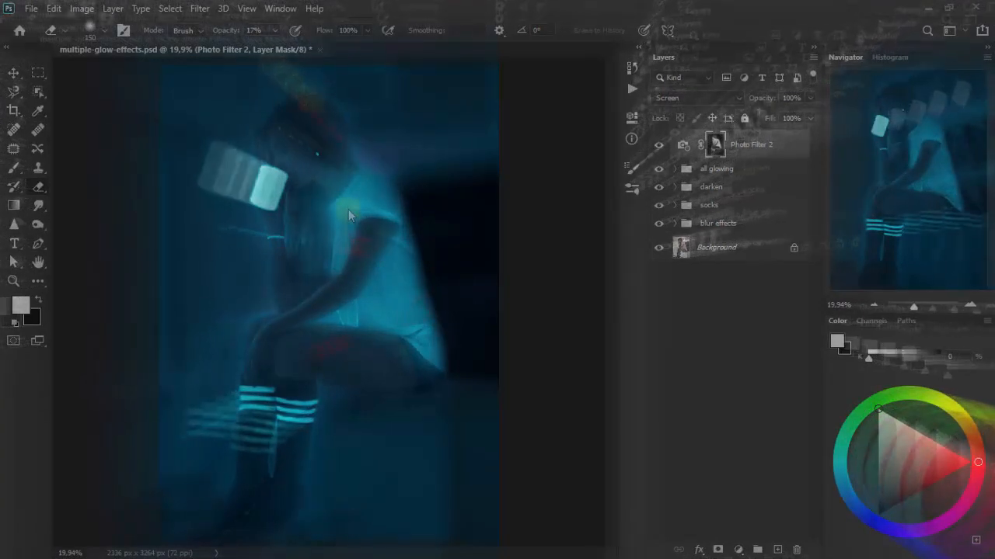
left_click(366, 120)
mouse_move(366, 120)
left_mouse_down()
mouse_move(301, 78)
mouse_move(254, 115)
mouse_move(270, 110)
left_mouse_up()
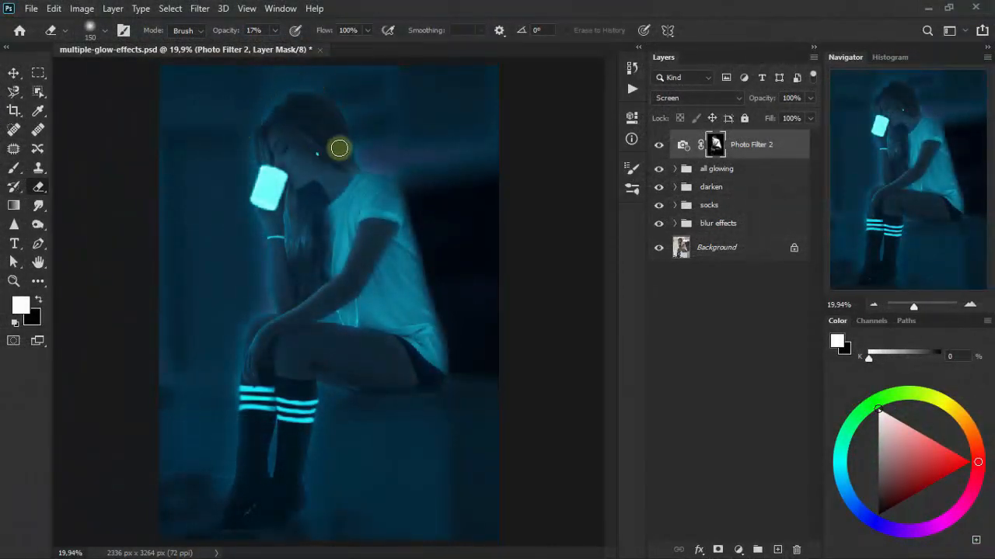
Step: Compare the image with and without the masked Photo Filter 2 layer
left_click(14, 73)
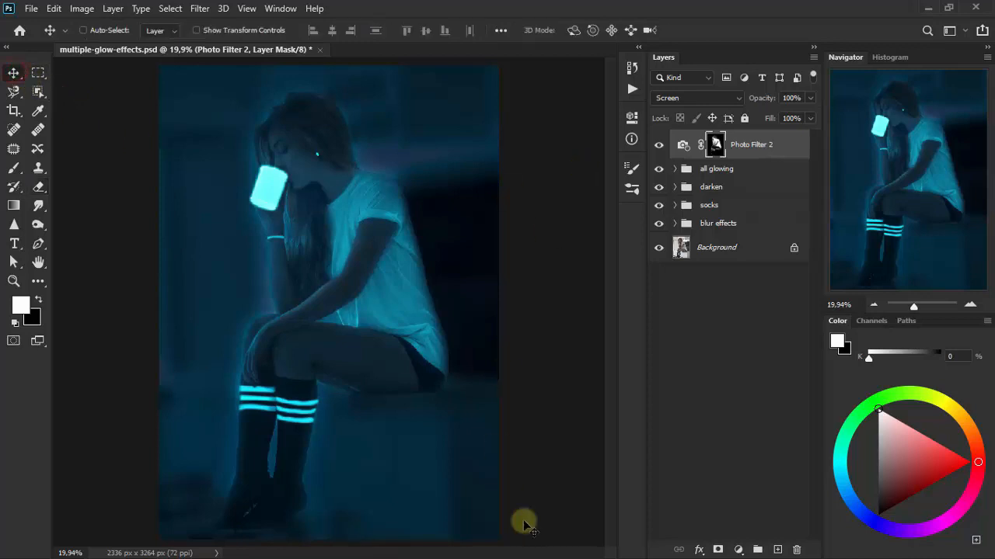
left_click(658, 145)
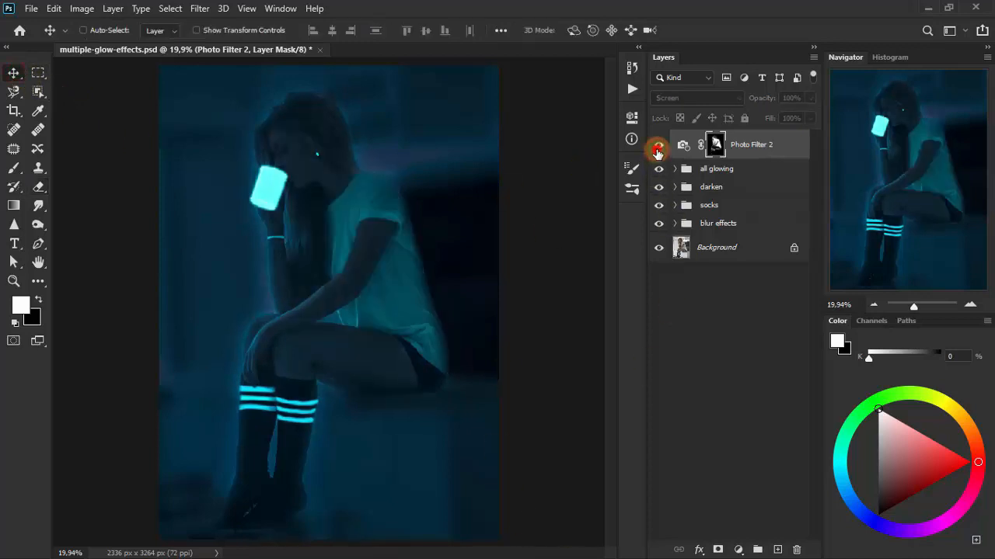
left_click(658, 145)
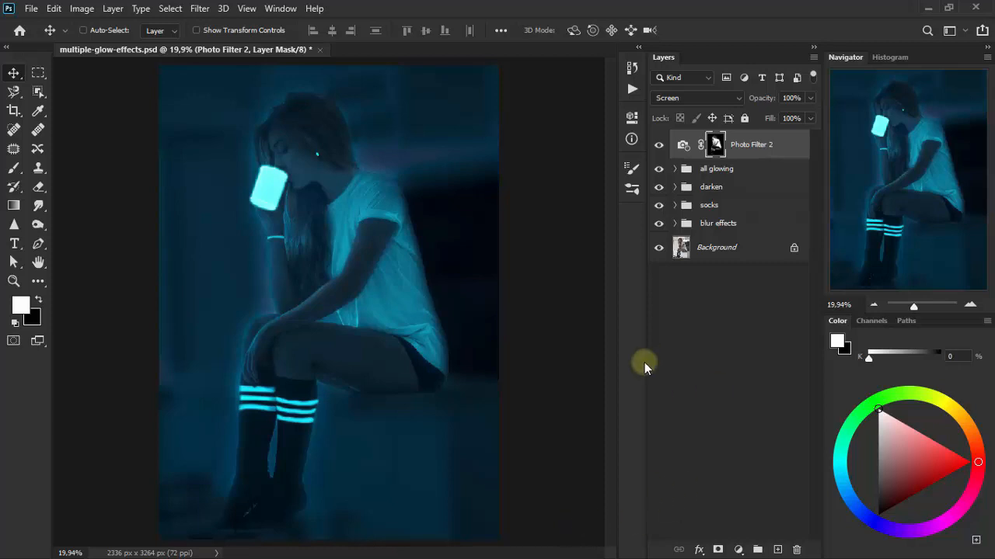
Step: Add a Brightness/Contrast adjustment layer above Photo Filter 2 and clip it to that layer
left_click(739, 550)
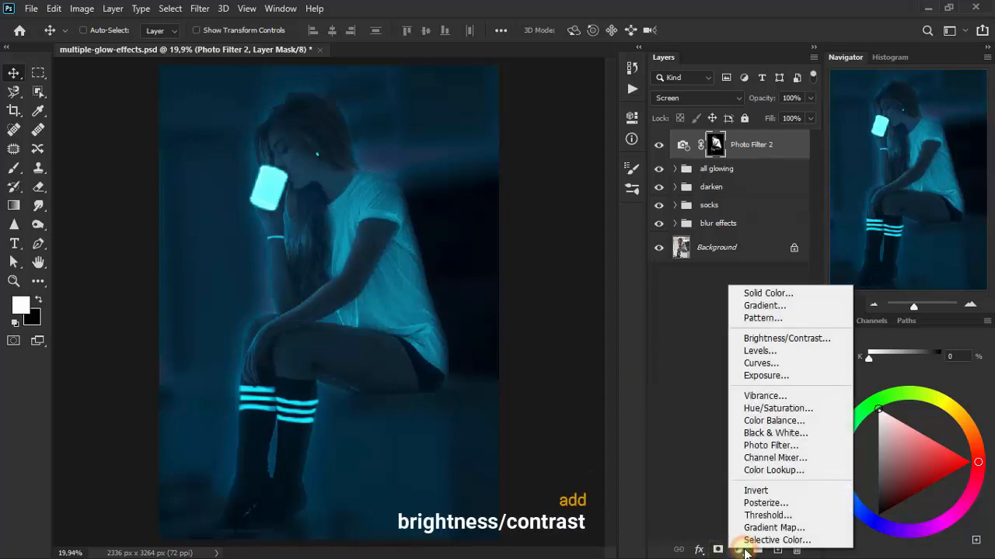
left_click(785, 338)
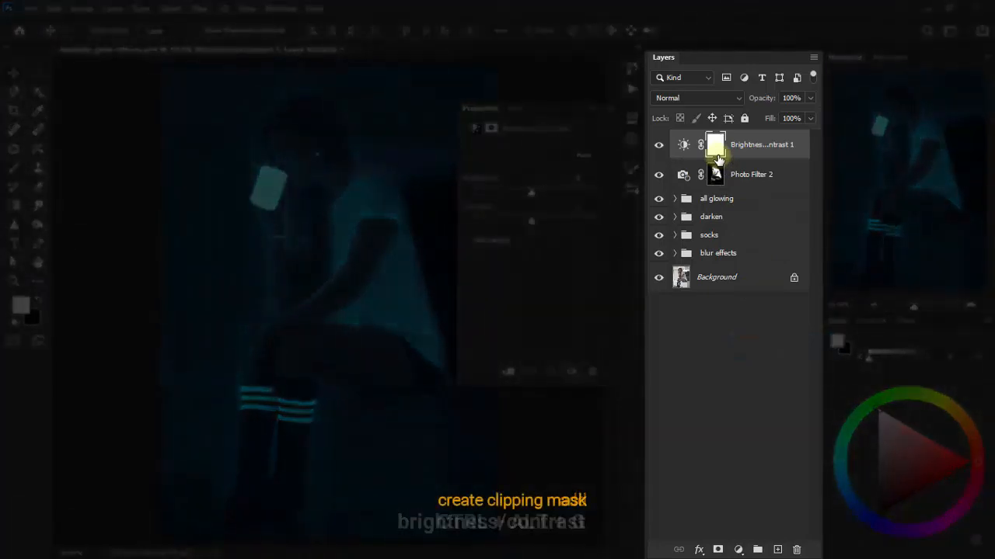
key("ctrl+alt+g")
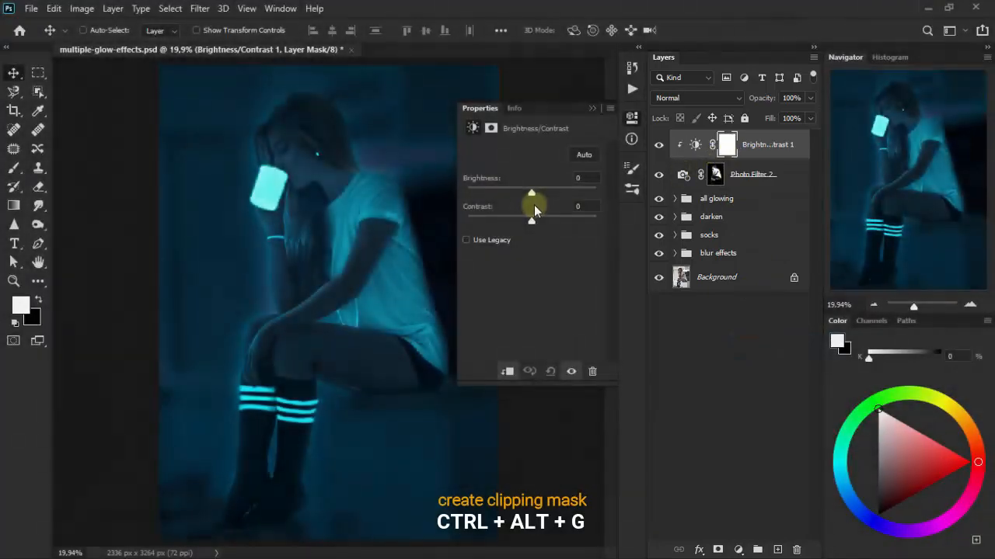
Step: Set the clipped adjustment's brightness to 106 and contrast to -11, and compare the image with and without it
left_click_drag(533, 194, 585, 193)
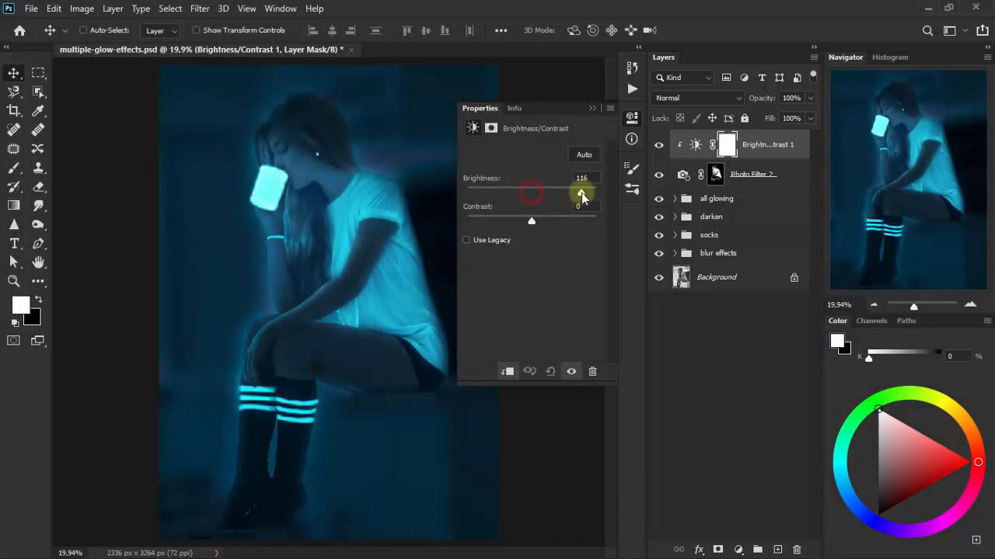
type("06")
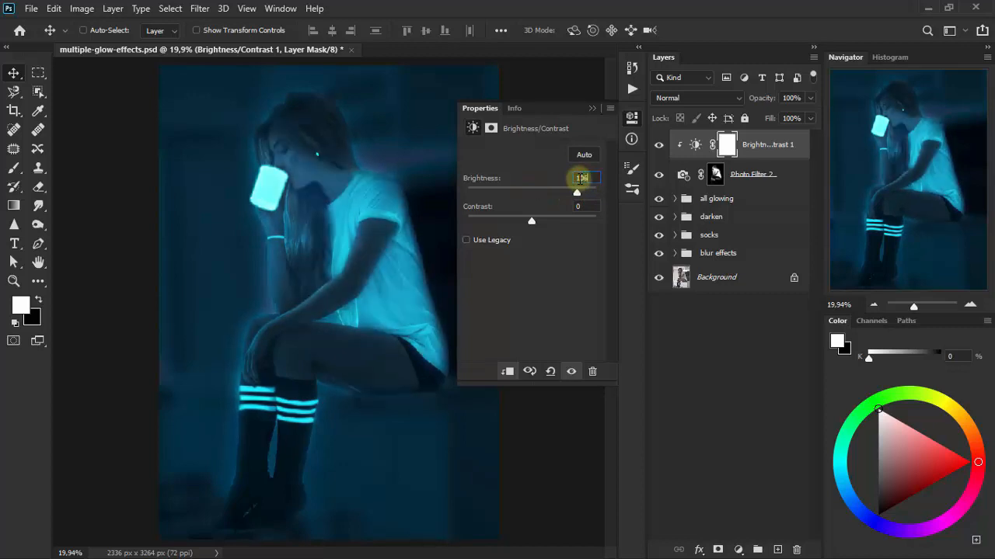
left_click_drag(506, 221, 506, 221)
left_click(582, 207)
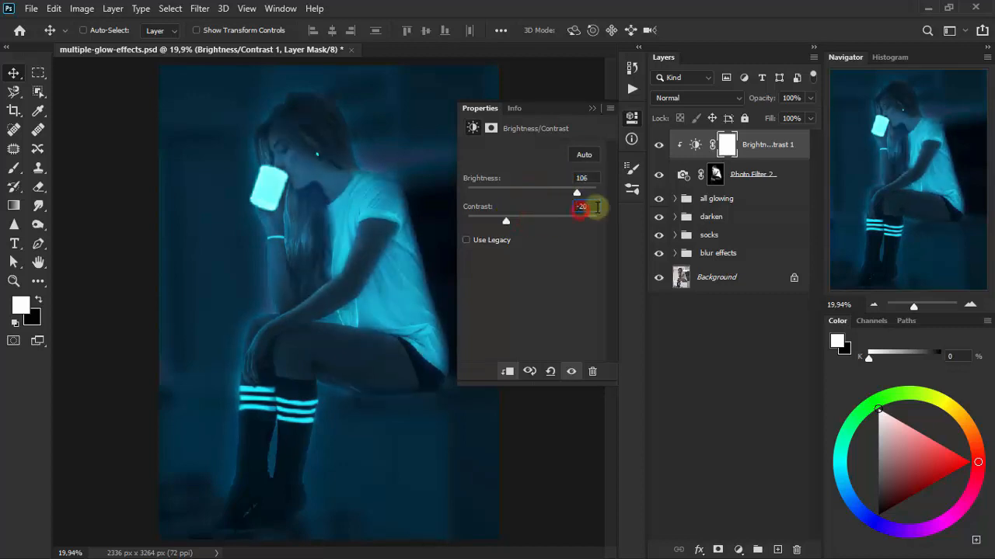
type("-11")
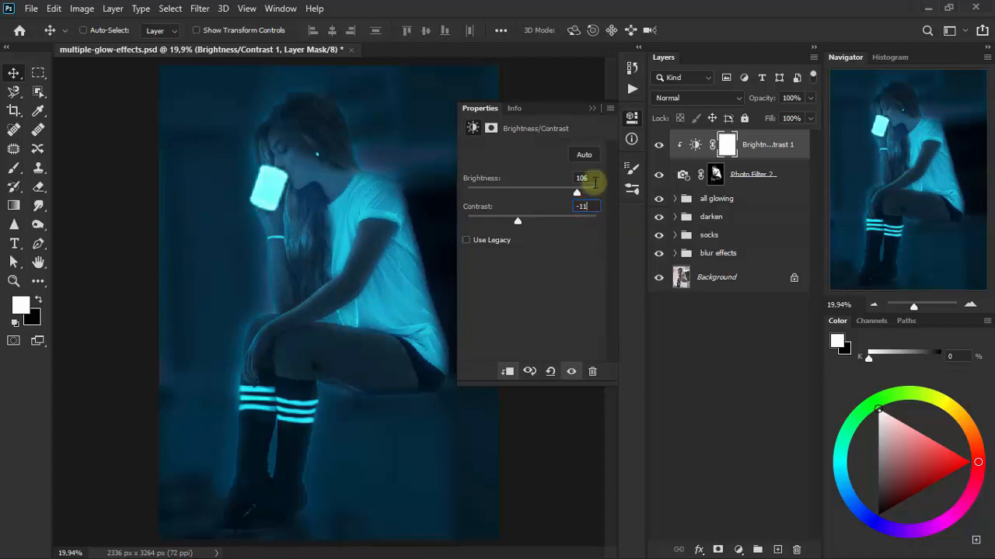
left_click(591, 109)
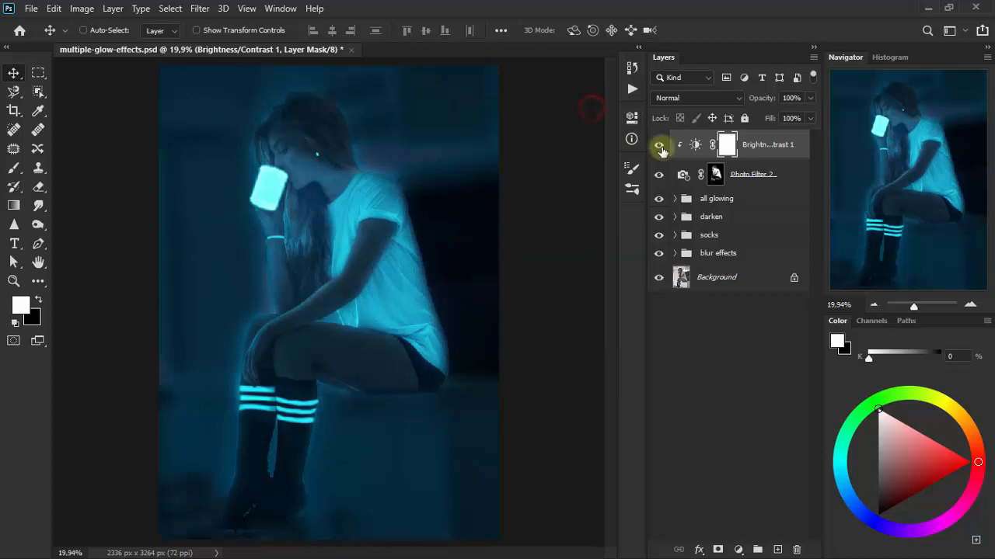
left_click(659, 145)
left_click(659, 145)
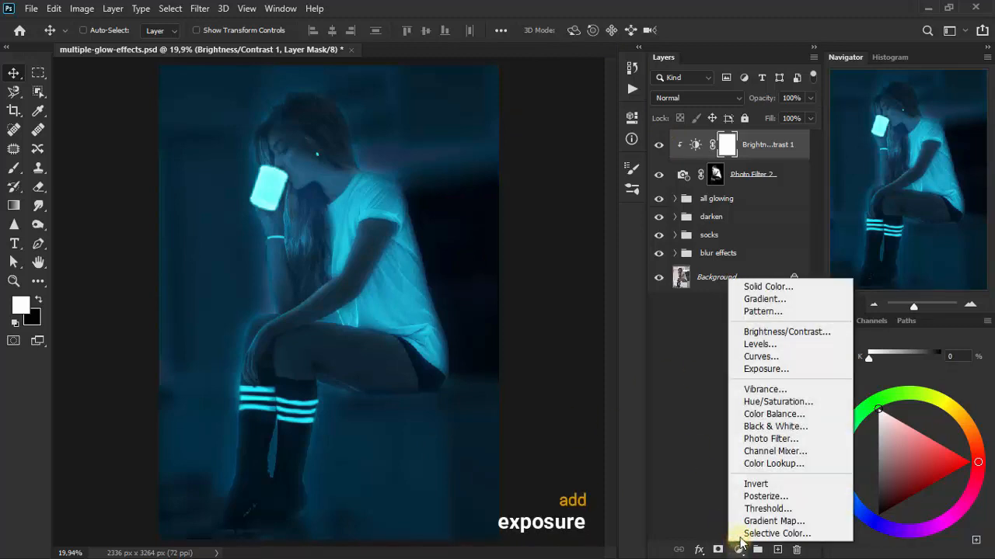
Step: Add an Exposure adjustment layer at the top of the layer stack with an exposure of -0,98
left_click(800, 370)
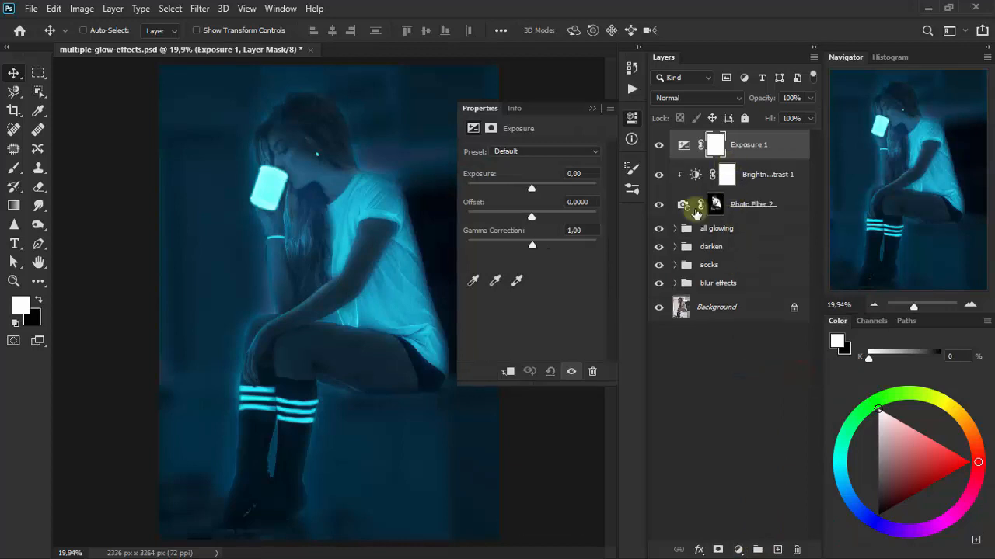
left_click_drag(529, 192, 527, 189)
left_click(577, 175)
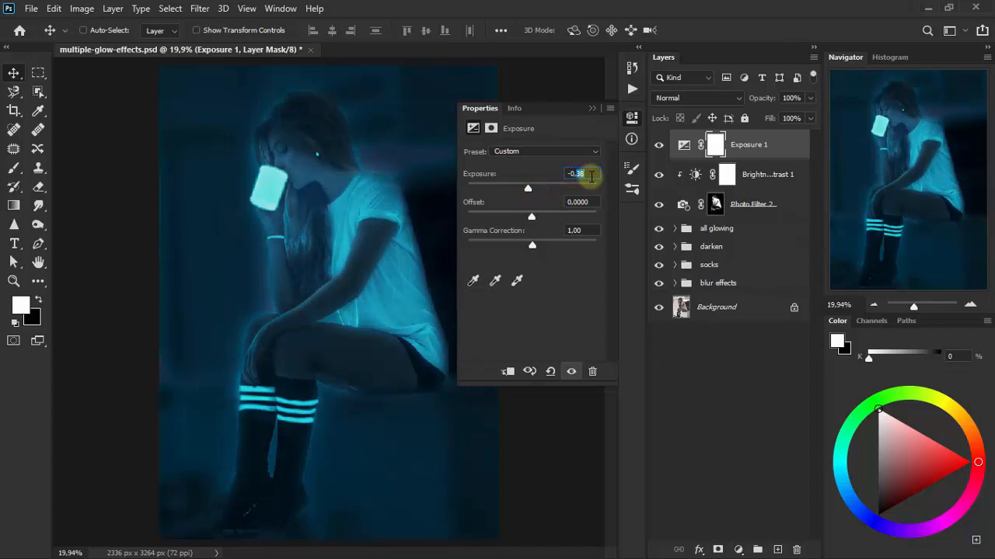
type("-0,98")
key("Return")
Step: Set the Exposure 1 layer's offset to +0,0341 and gamma correction to 0,73
left_click_drag(531, 216, 534, 219)
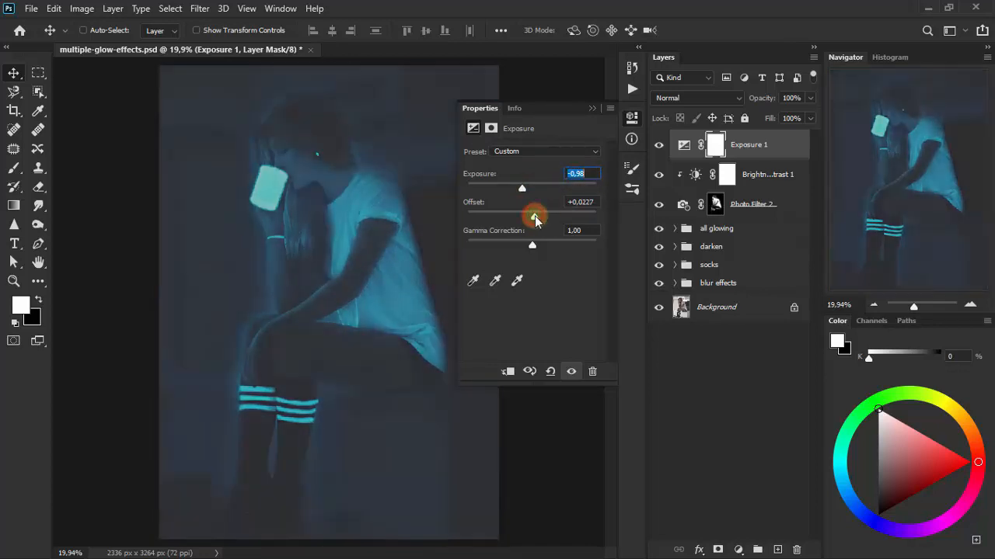
left_click(579, 202)
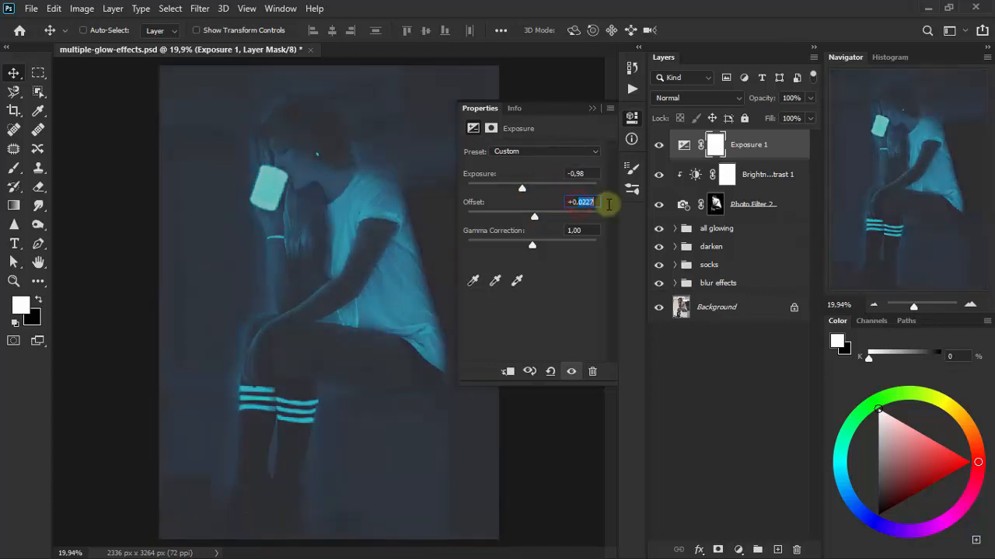
type("+0,0341")
key("Return")
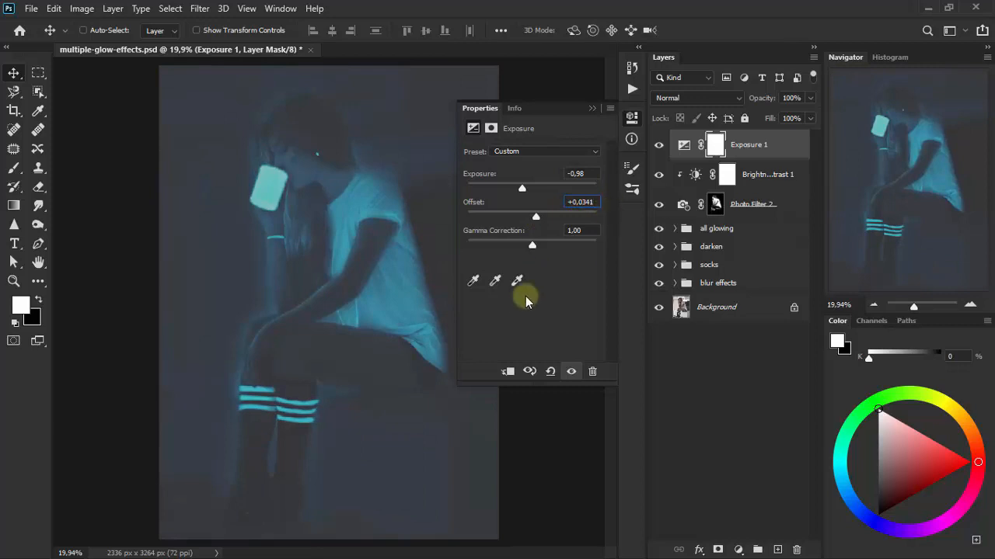
left_click(535, 245)
left_click(574, 230)
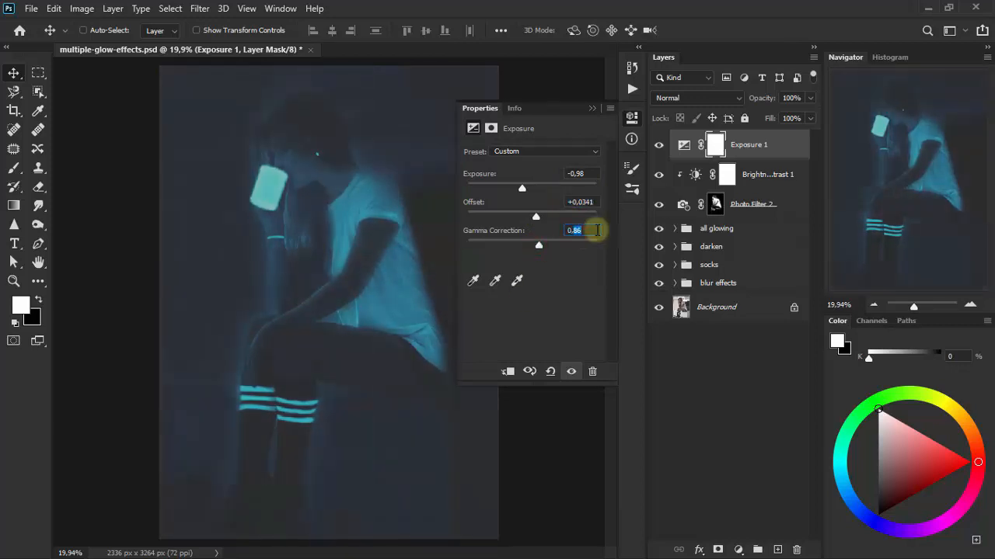
type("0,73")
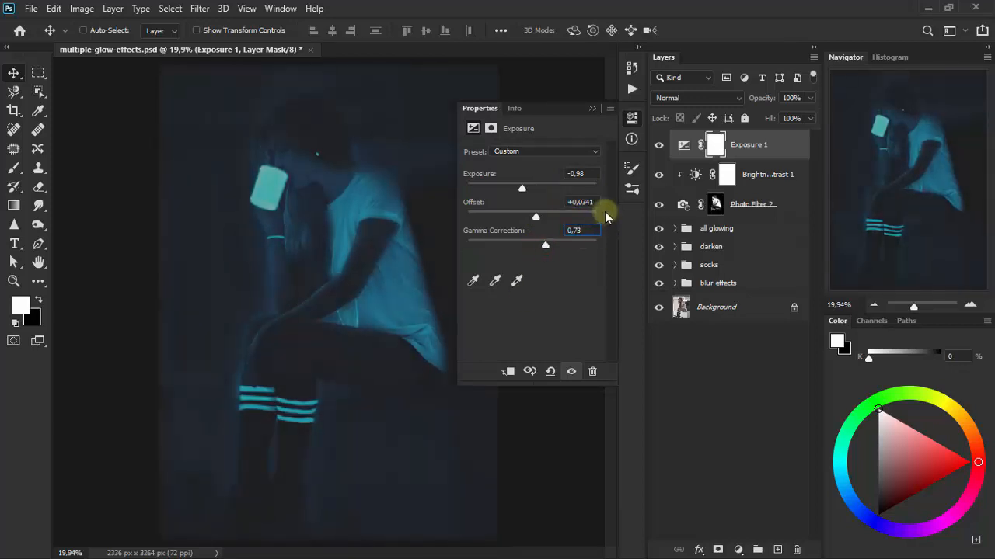
left_click(593, 110)
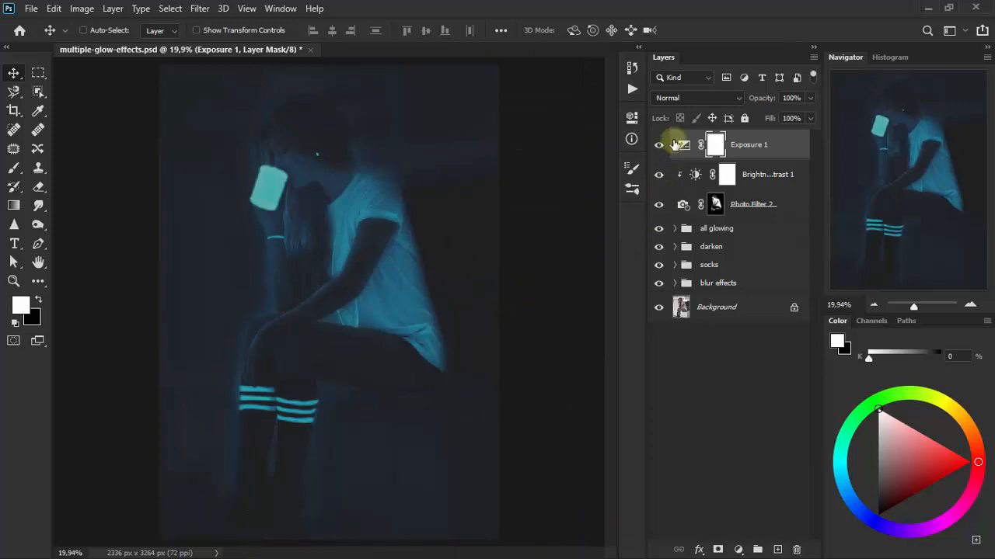
Step: Blend the Exposure 1 layer with Color Dodge at 23% opacity and compare the image with and without it
left_click(694, 99)
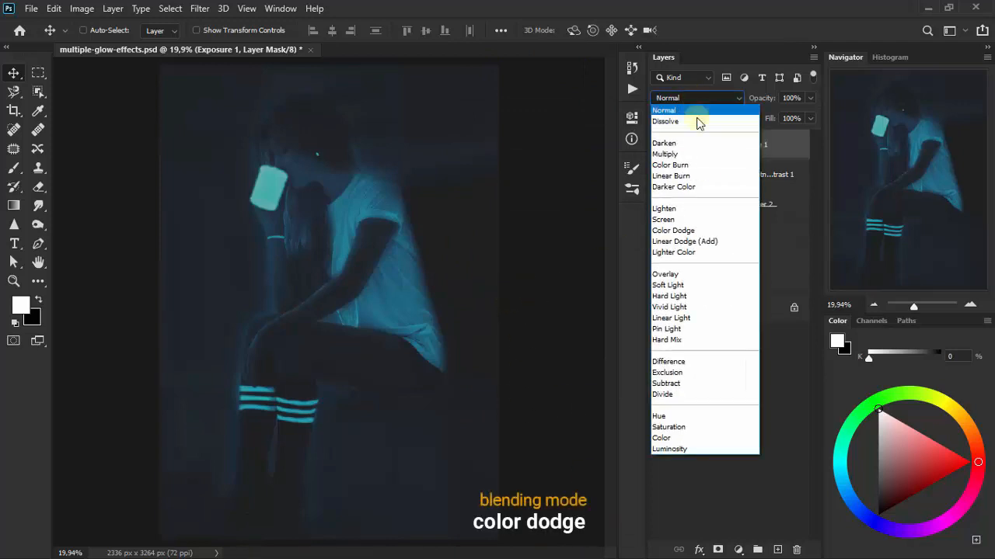
left_click(712, 231)
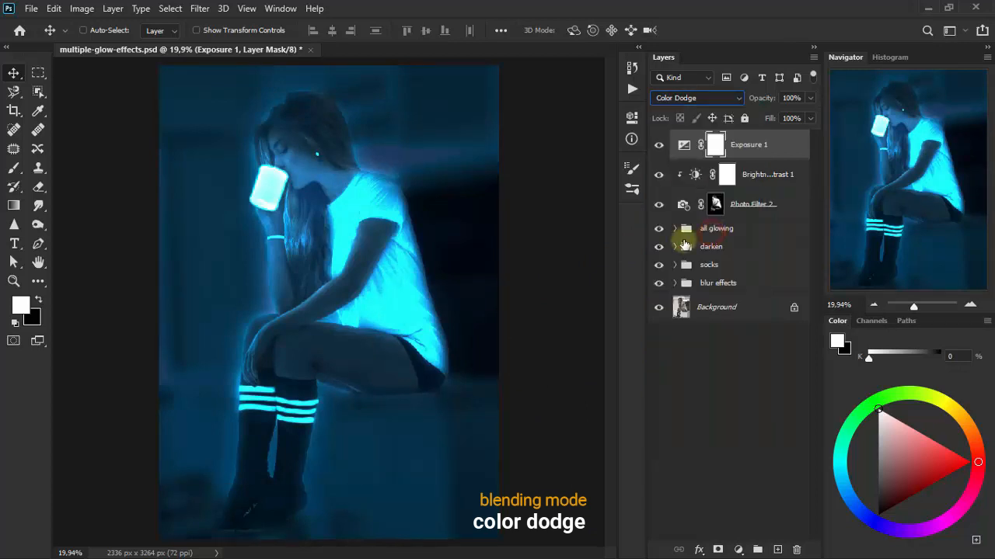
left_click(812, 97)
left_click_drag(809, 114, 761, 98)
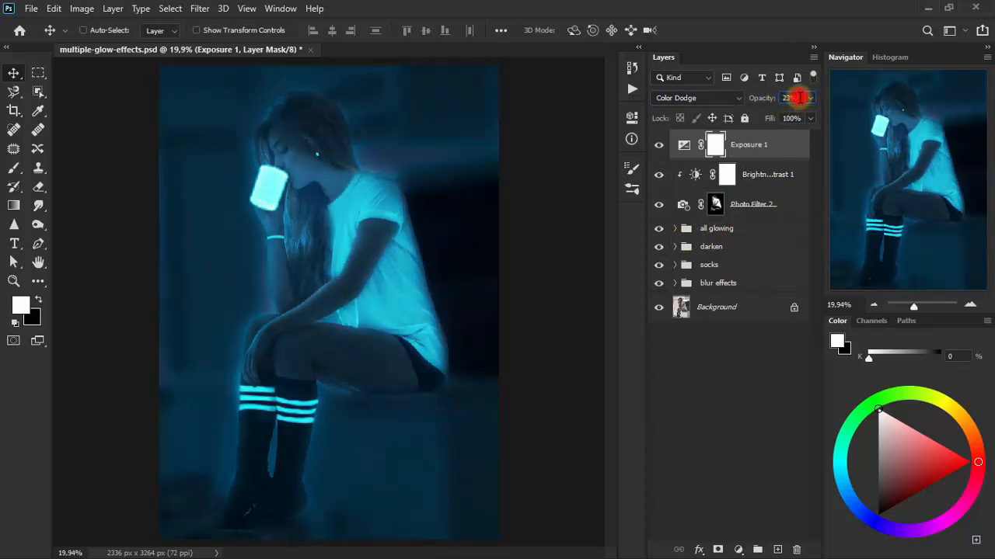
left_click(658, 145)
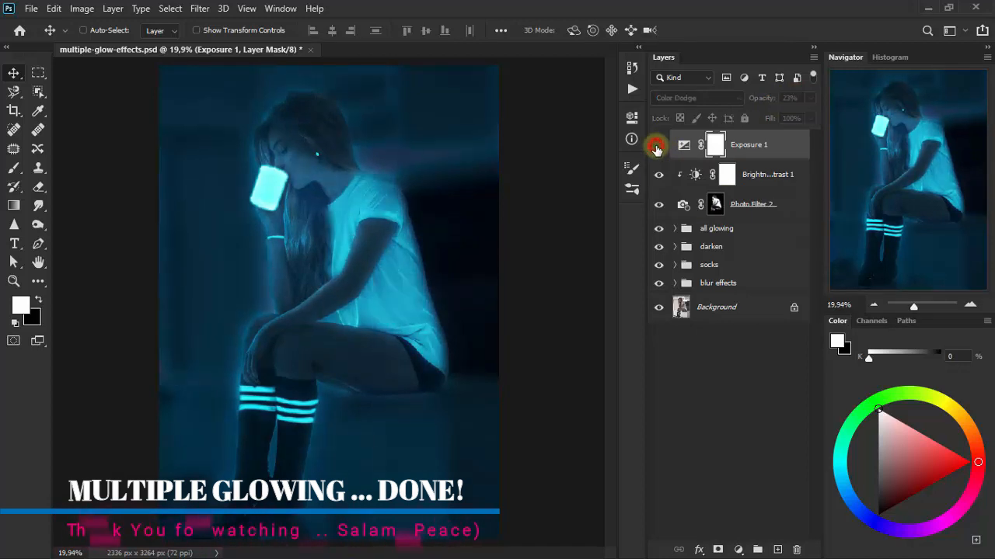
left_click(657, 145)
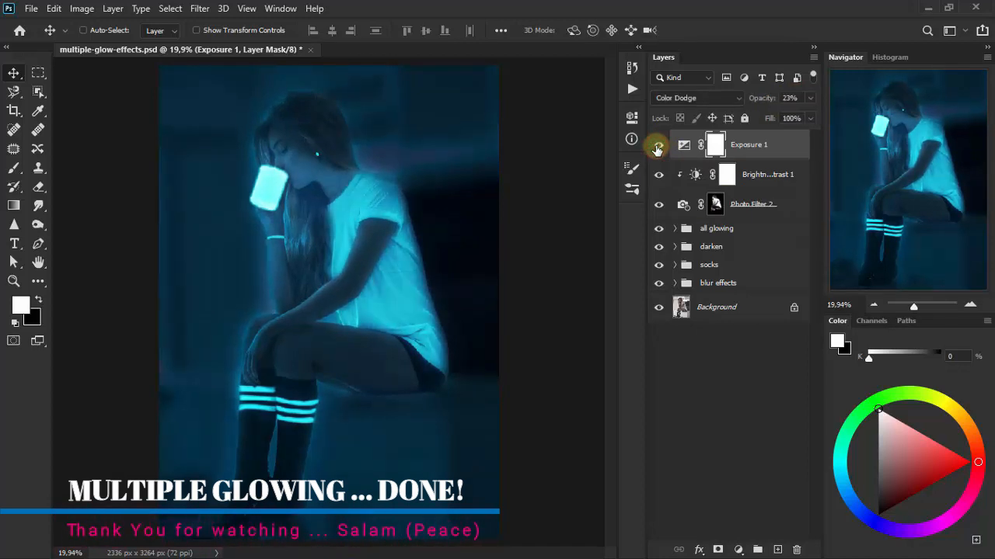